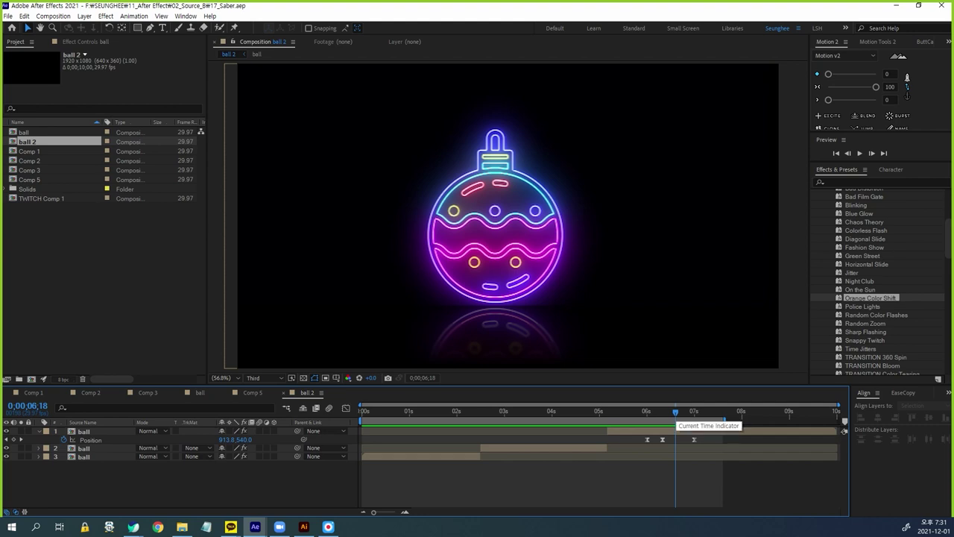
# Scrub back to the start of the neon ornament animation and play a preview
pyautogui.moveTo(676, 410); pyautogui.dragTo(559, 411)
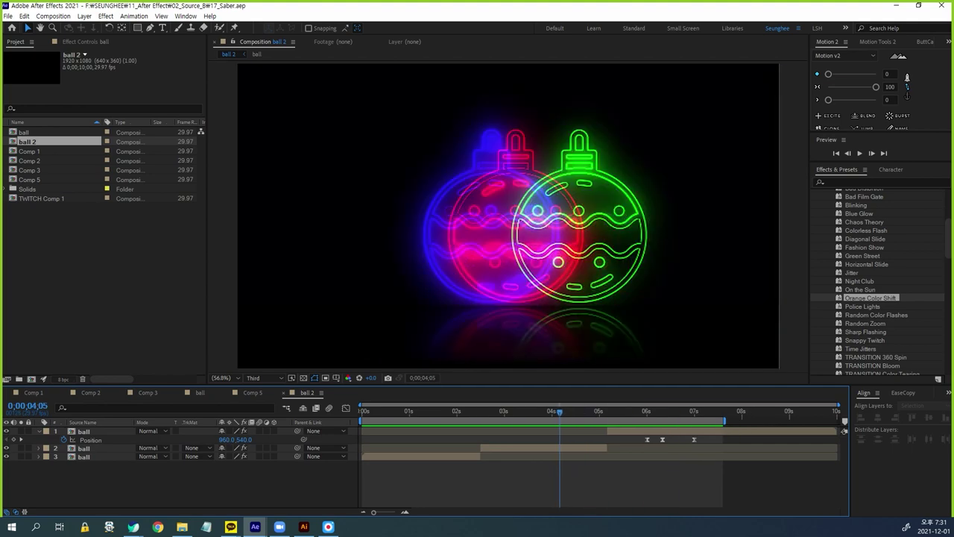
pyautogui.moveTo(559, 411); pyautogui.dragTo(363, 411)
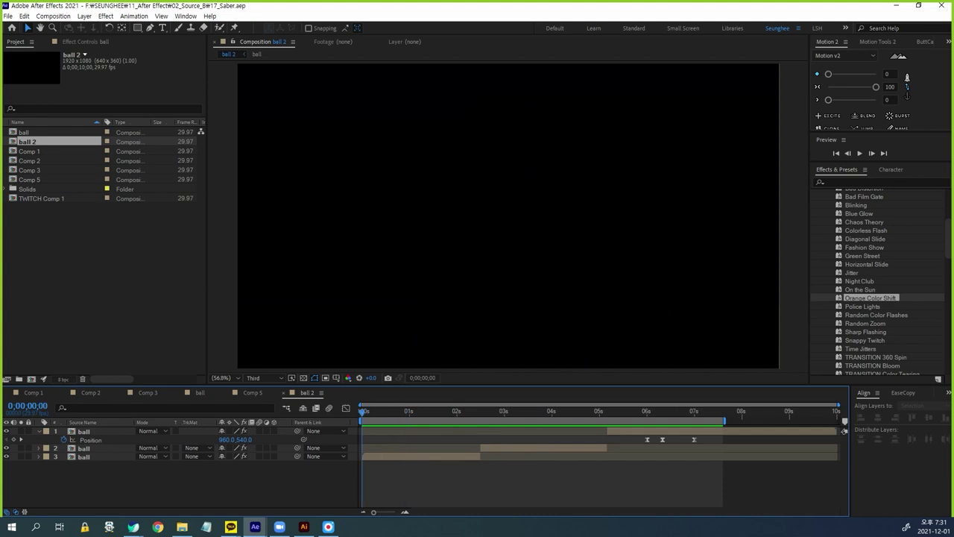
pyautogui.press('space')
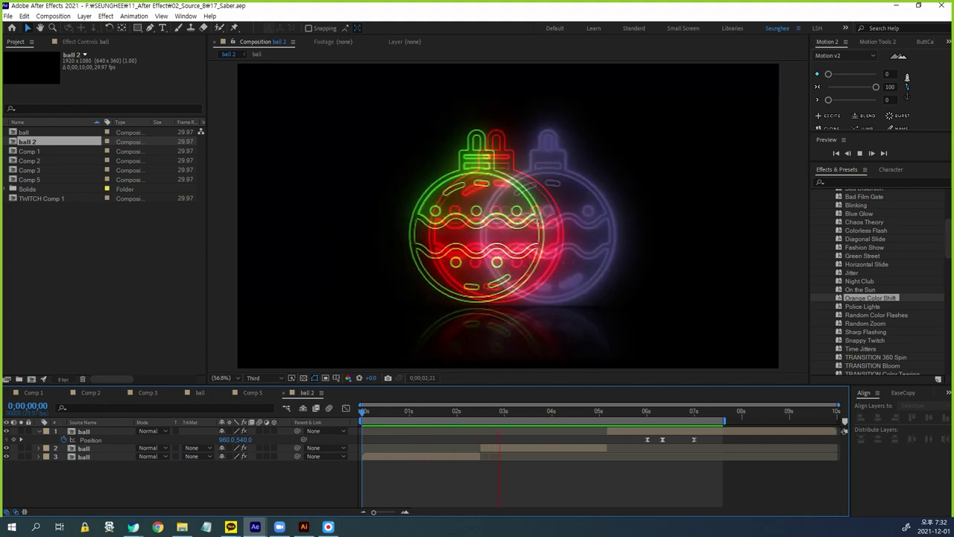
pyautogui.press('space')
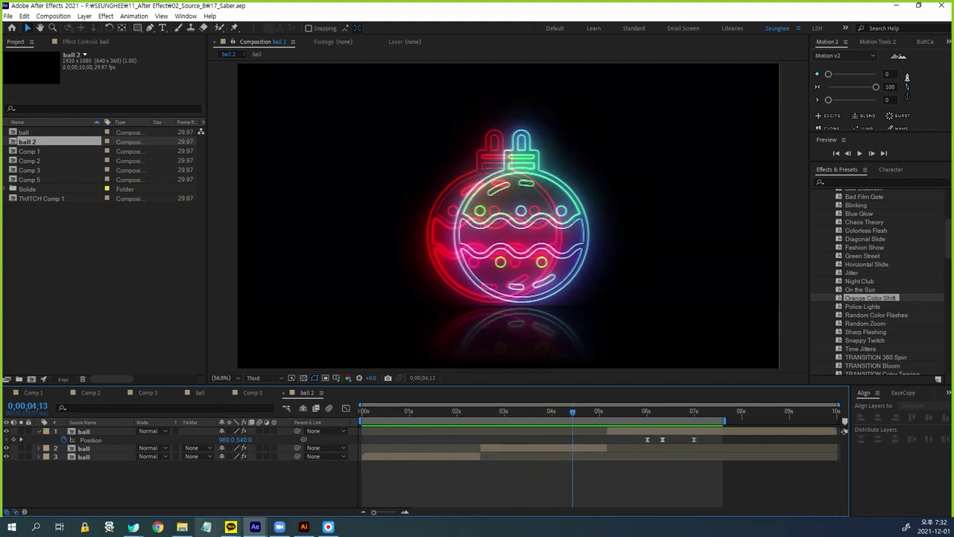
# Switch to the Video Copilot site in the browser and open its home page in a new tab
pyautogui.click(133, 526)
pyautogui.click(167, 485)
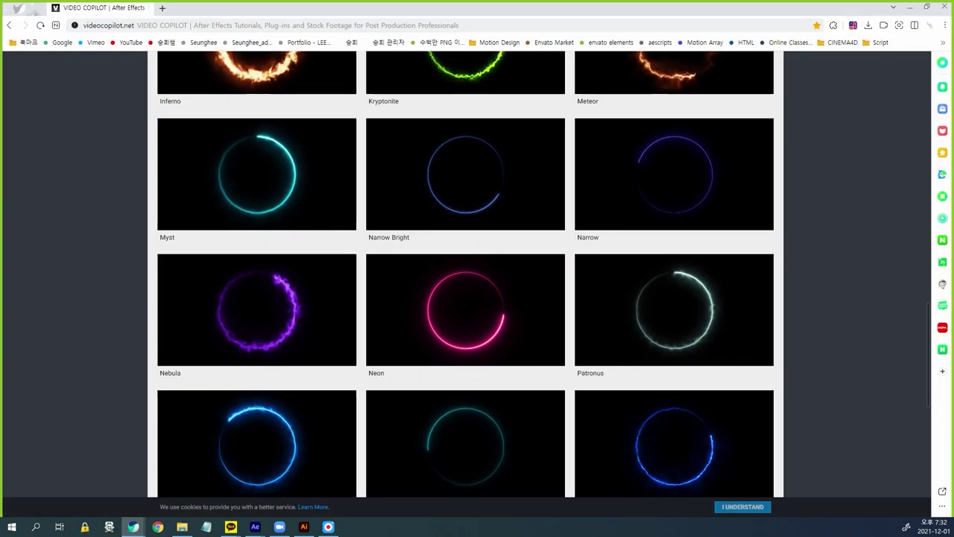
pyautogui.scroll(4, 635, 193)
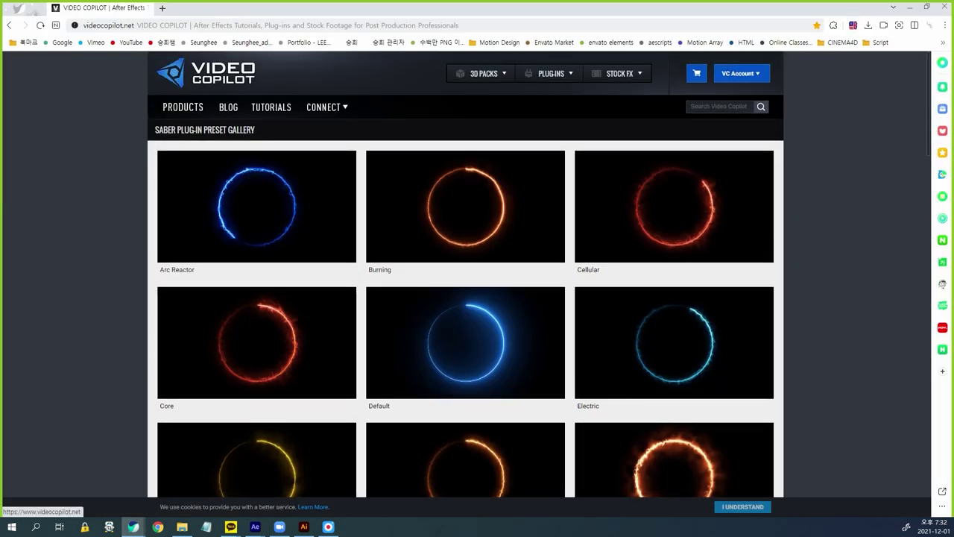
pyautogui.rightClick(220, 74)
pyautogui.click(246, 85)
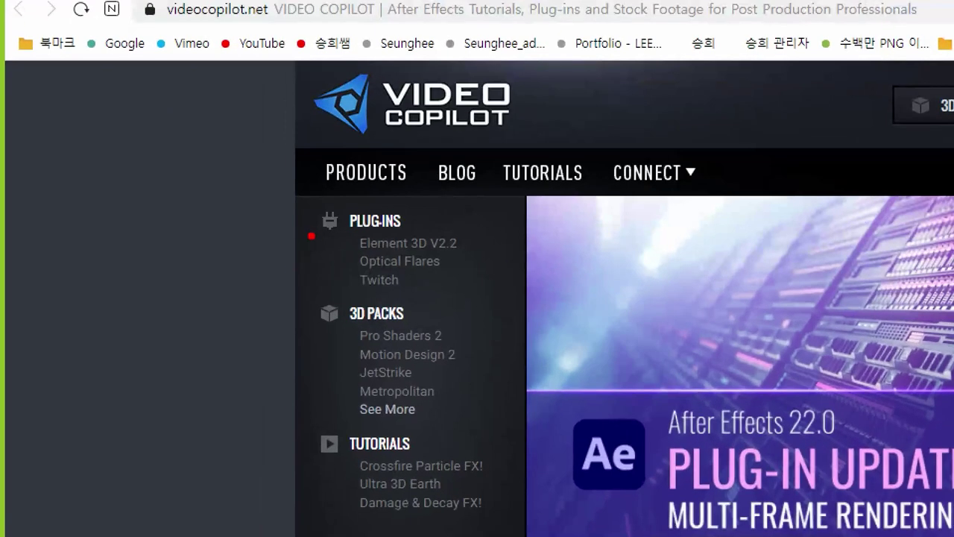
# Mark up the home page's plug-ins list with annotations, circling the Twitch plug-in
pyautogui.moveTo(164, 136); pyautogui.dragTo(159, 163)
pyautogui.click(205, 166)
pyautogui.moveTo(409, 289); pyautogui.dragTo(400, 285)
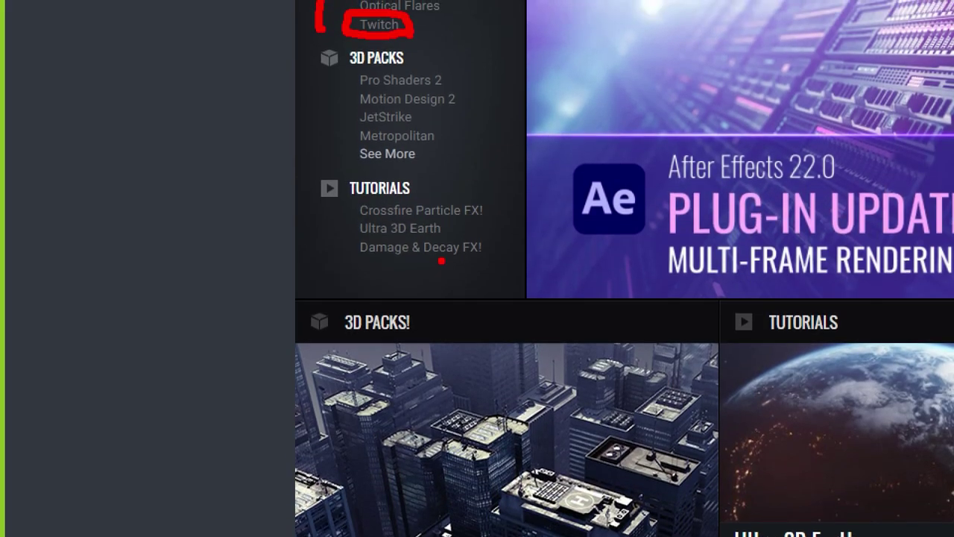
pyautogui.moveTo(352, 176); pyautogui.dragTo(339, 261)
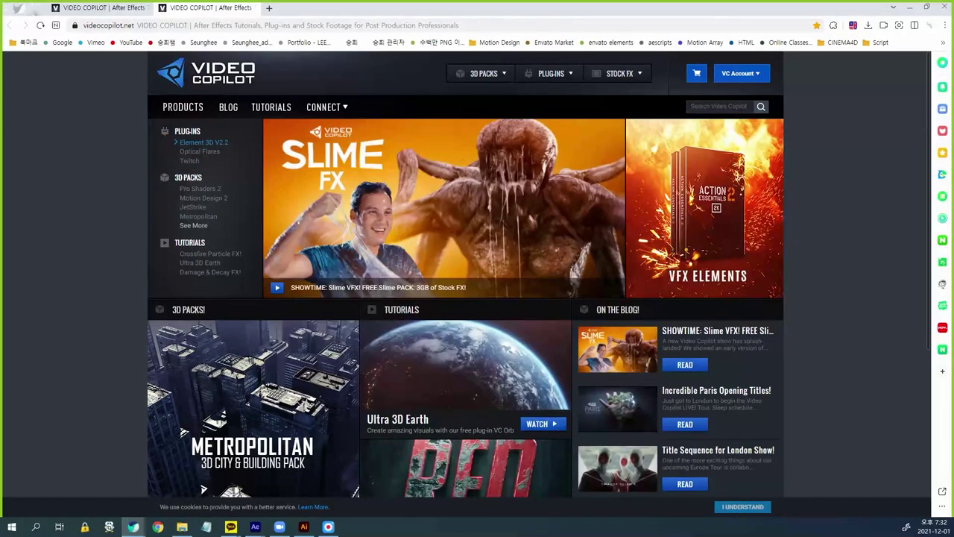
# Open the Tutorials page and underline the FX Console, Saber and VC Reflect free plug-ins
pyautogui.click(271, 107)
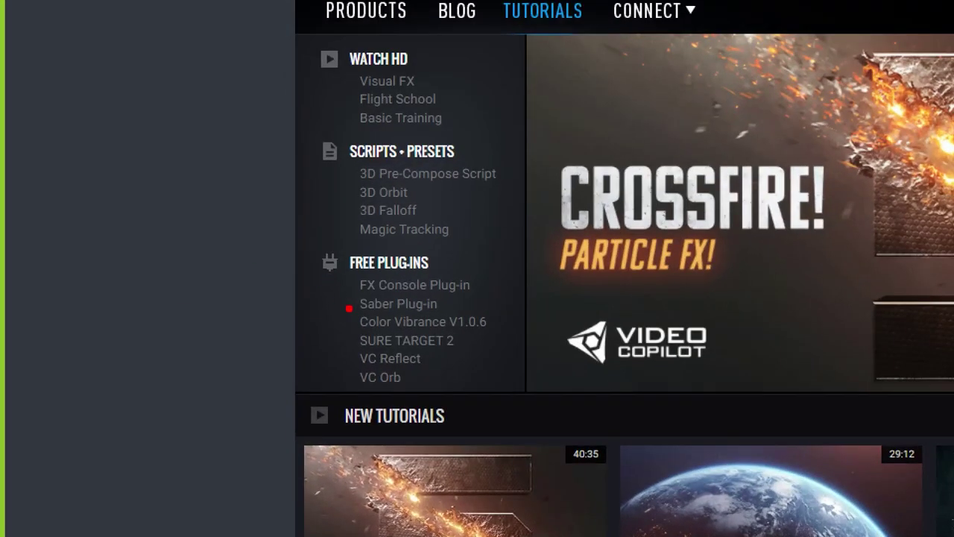
pyautogui.click(344, 284)
pyautogui.click(349, 306)
pyautogui.moveTo(362, 307); pyautogui.dragTo(442, 308)
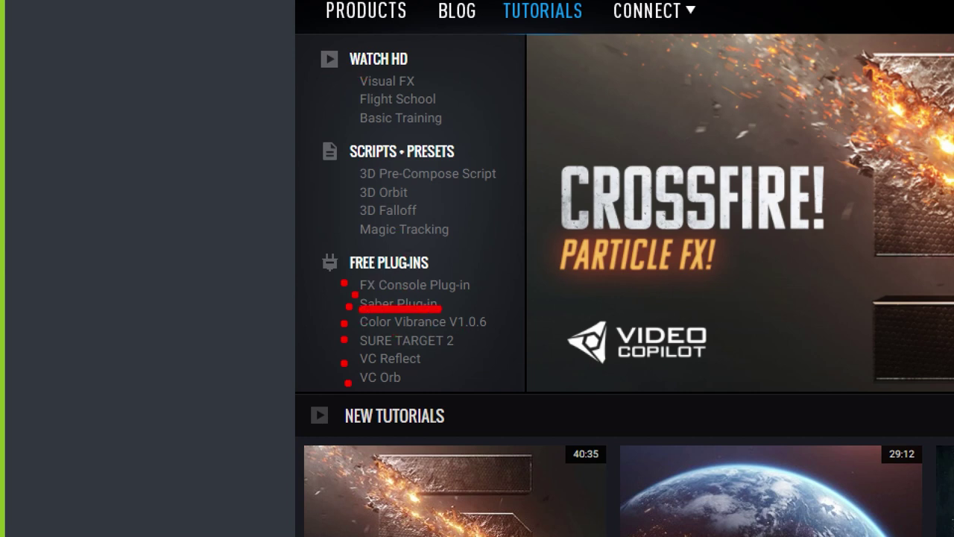
pyautogui.moveTo(354, 286); pyautogui.dragTo(430, 285)
pyautogui.moveTo(358, 365); pyautogui.dragTo(431, 360)
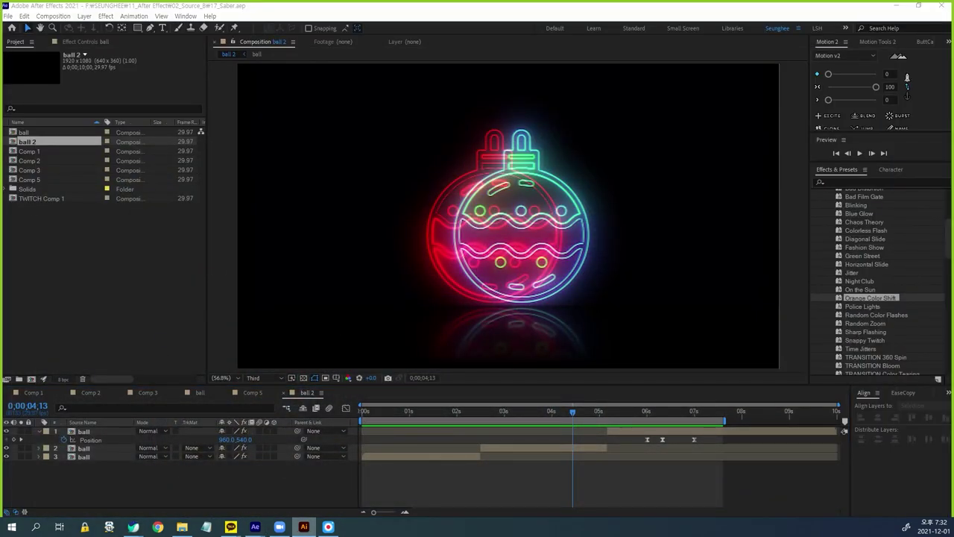
# In Illustrator, deselect the ornament and check that the artboard is 1920 × 1080 px
pyautogui.click(303, 526)
pyautogui.hotkey('ctrl', 'shift', 'a')
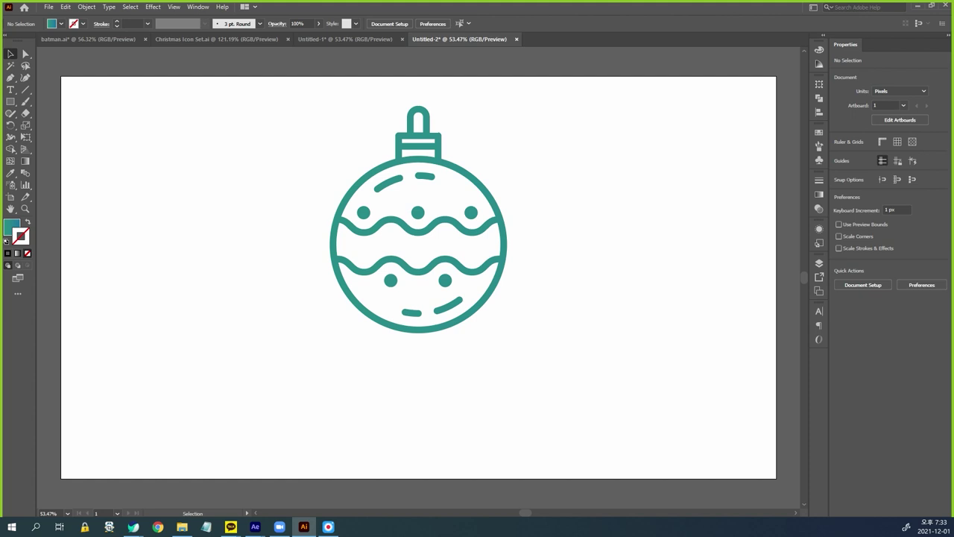
pyautogui.hotkey('shift', 'o')
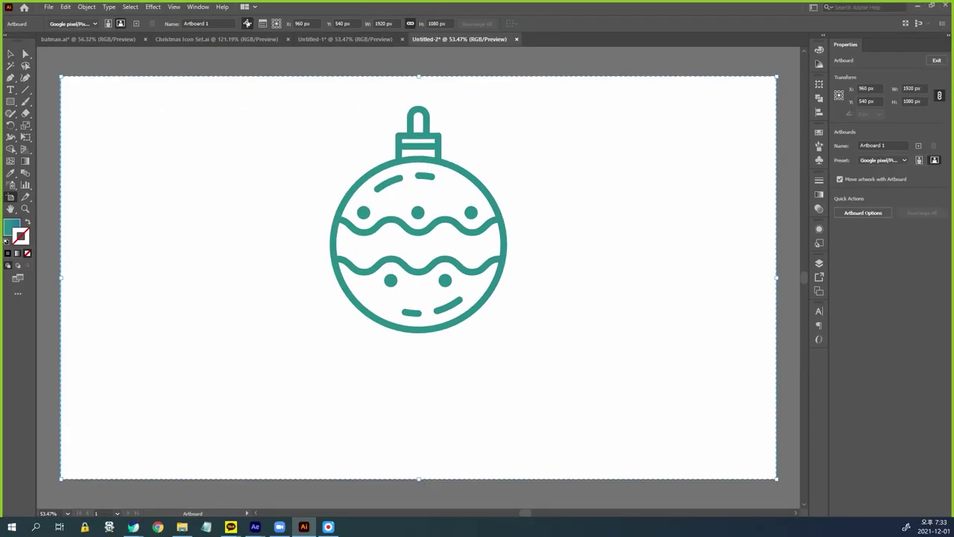
# Marquee-select the whole teal ornament drawing, then return to After Effects
pyautogui.press('v')
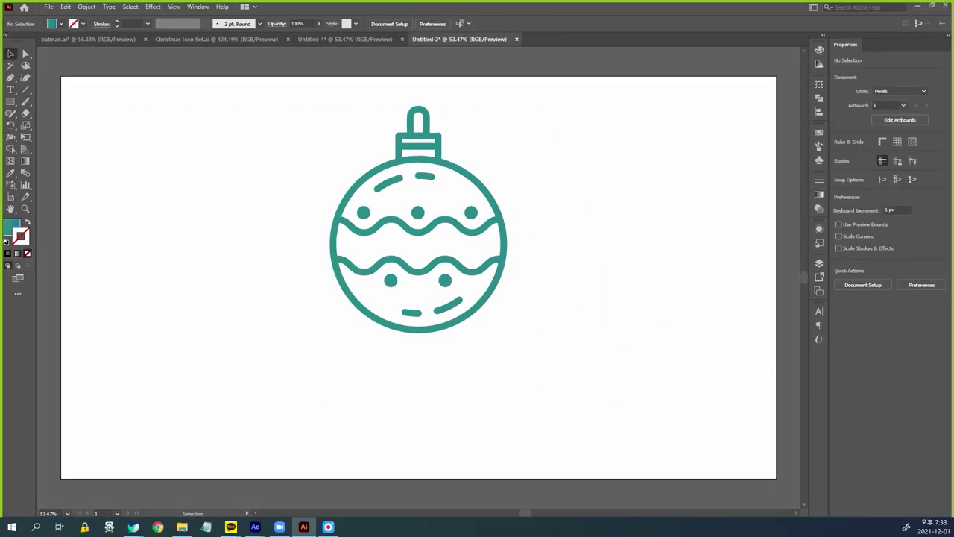
pyautogui.moveTo(297, 99)
pyautogui.mouseDown()
pyautogui.moveTo(511, 247)
pyautogui.moveTo(545, 368)
pyautogui.mouseUp()
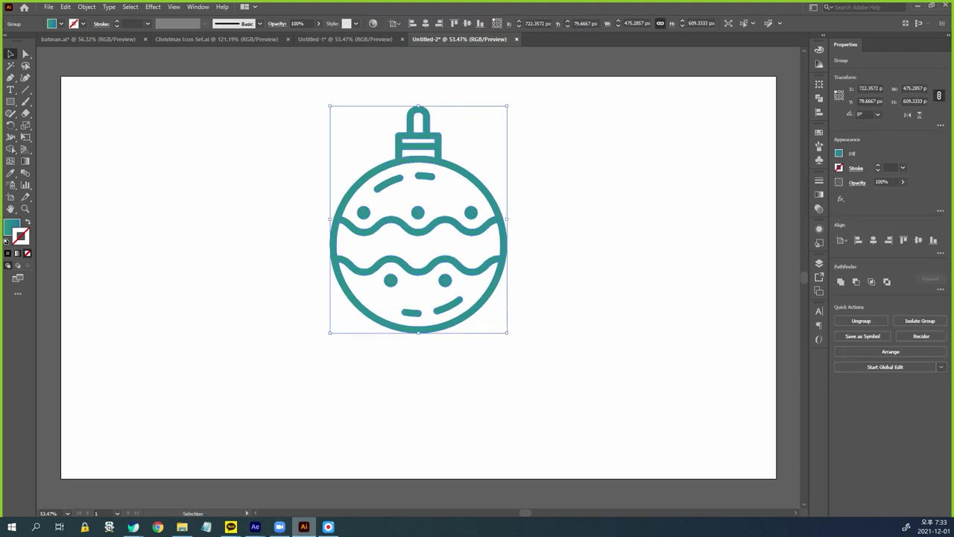
pyautogui.moveTo(255, 528)
pyautogui.click(302, 481)
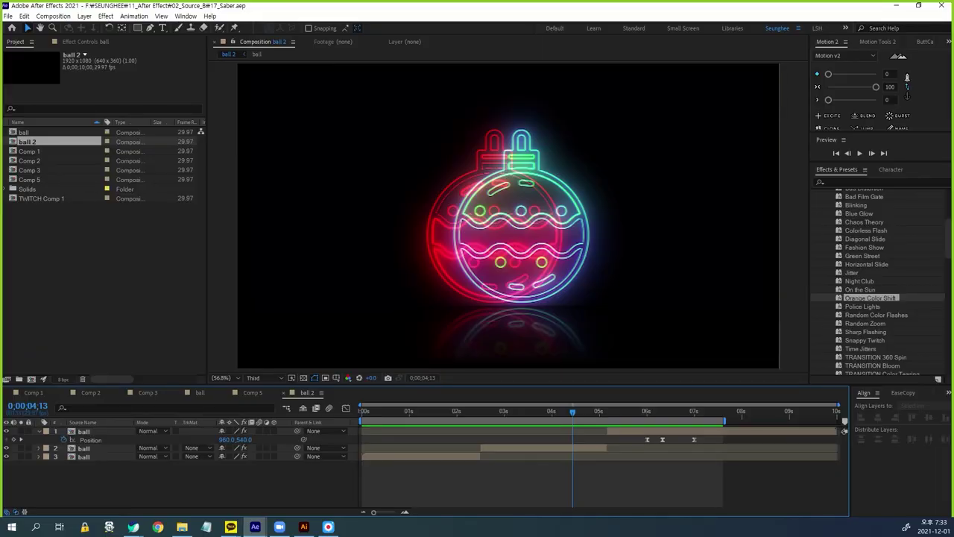
# Create a new 1920×1080 composition, Comp 6, with an 8-second duration
pyautogui.click(104, 298)
pyautogui.hotkey('ctrl', 'n')
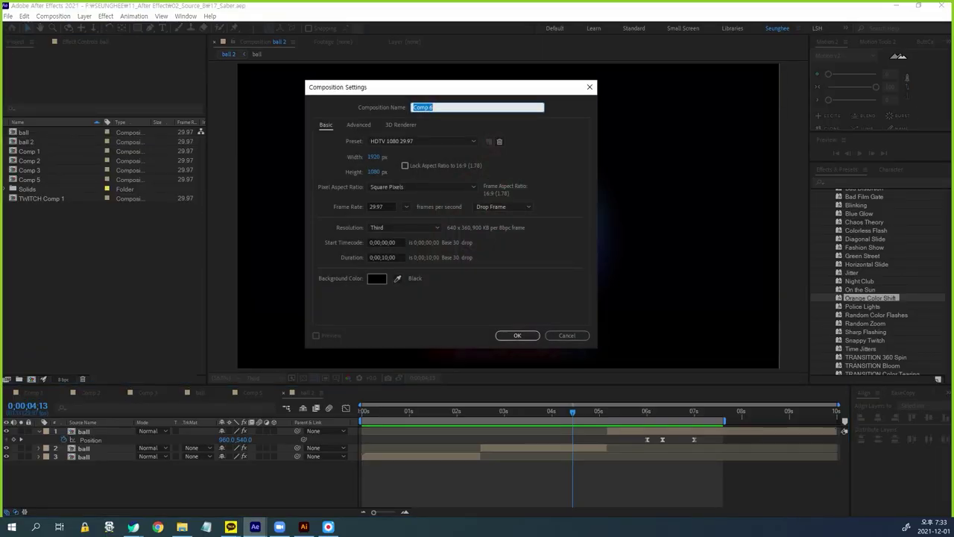
pyautogui.click(383, 258)
pyautogui.write('800')
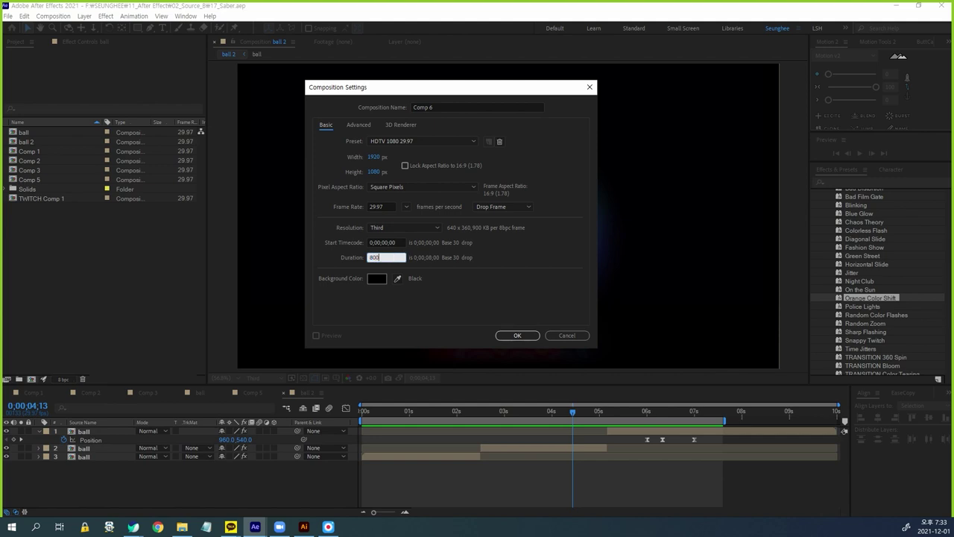
pyautogui.press('Return')
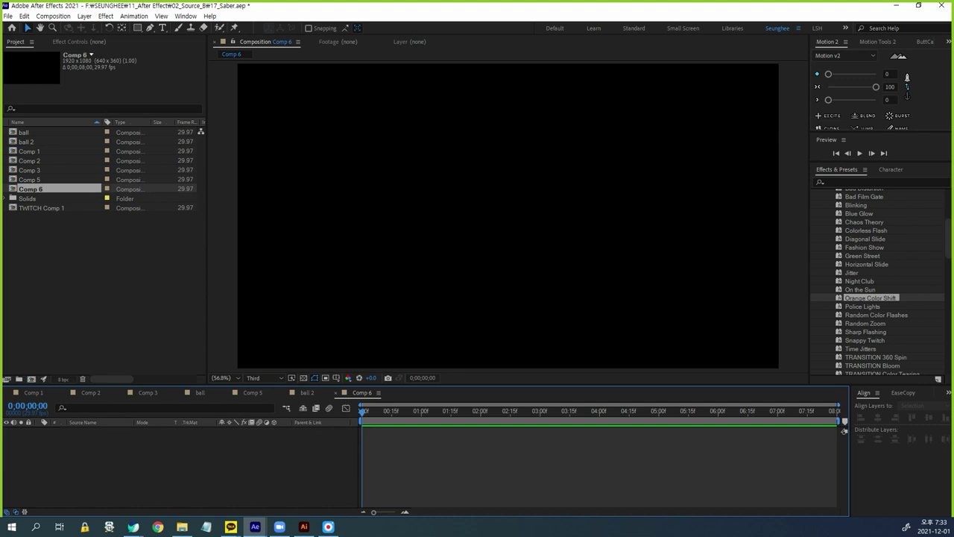
# Add a full-frame black solid, Black Solid 13, and start a mask on it with the Pen tool
pyautogui.hotkey('ctrl', 'y')
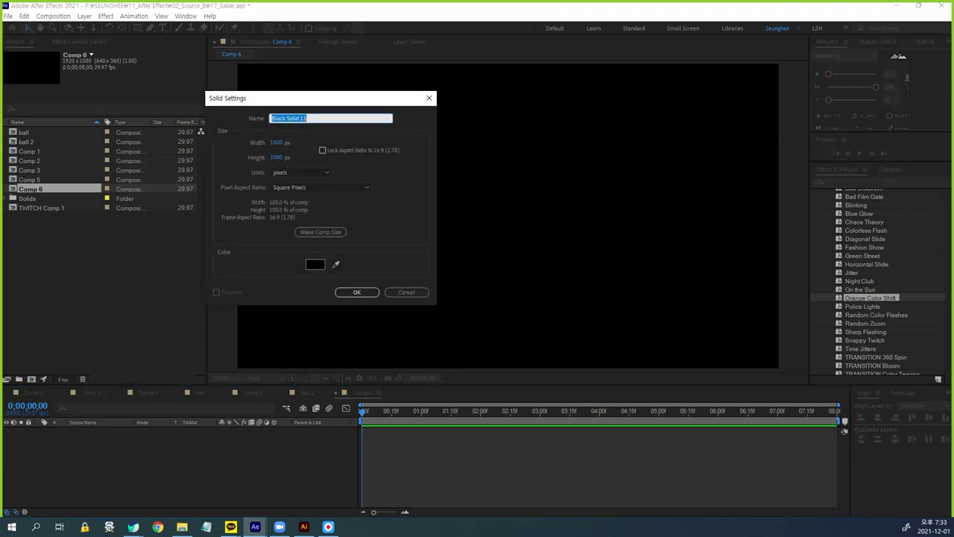
pyautogui.press('Return')
pyautogui.press('g')
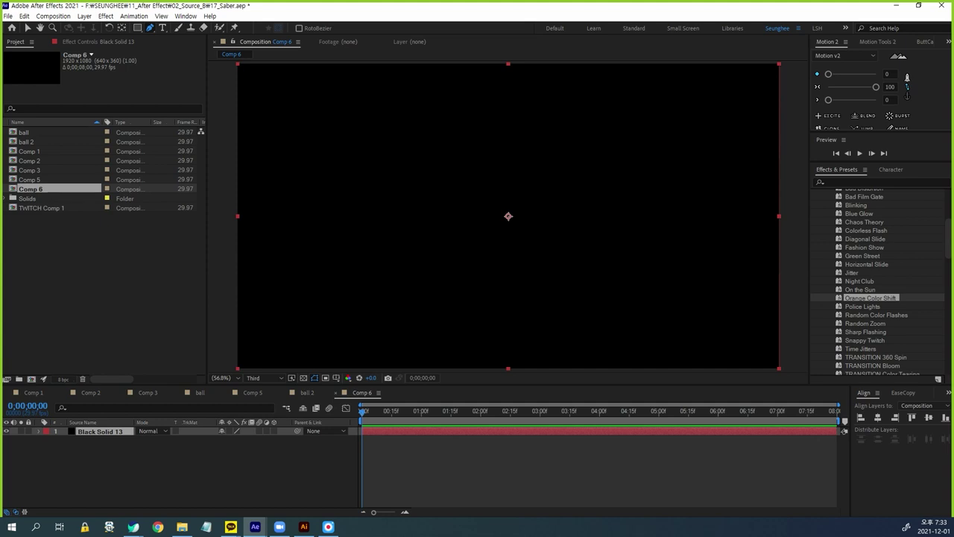
pyautogui.click(468, 145)
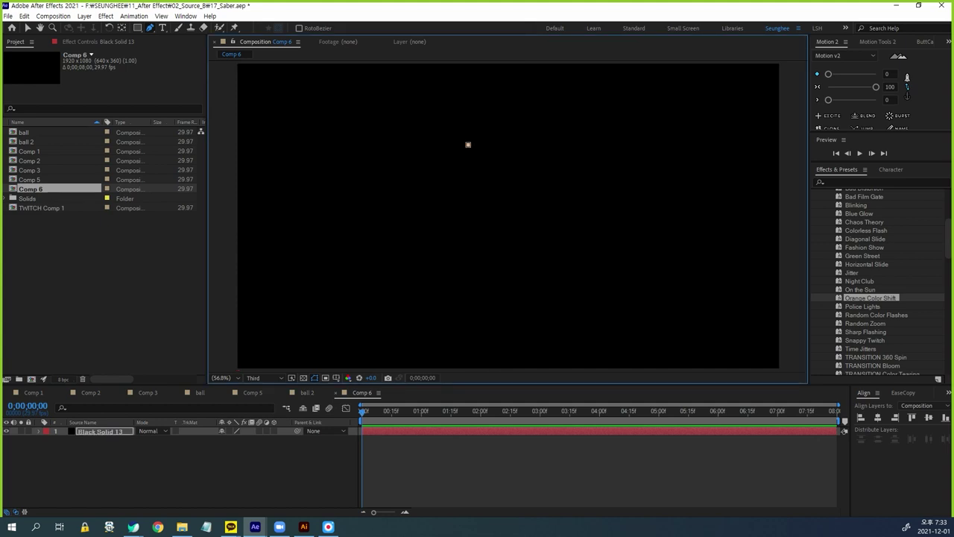
# Paste the ornament outline as masks on Black Solid 13 and apply Saber via the 'sa' effect search
pyautogui.hotkey('ctrl', 'v')
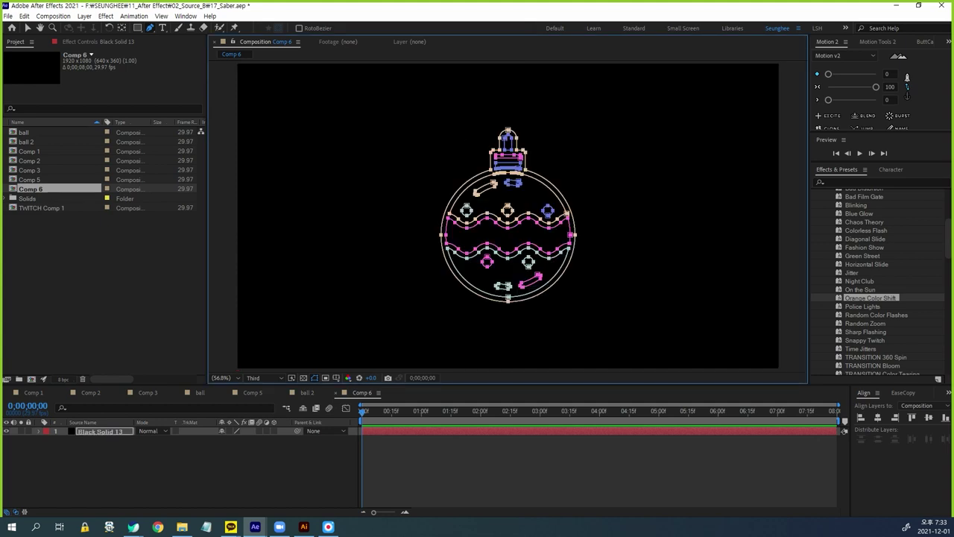
pyautogui.click(351, 421)
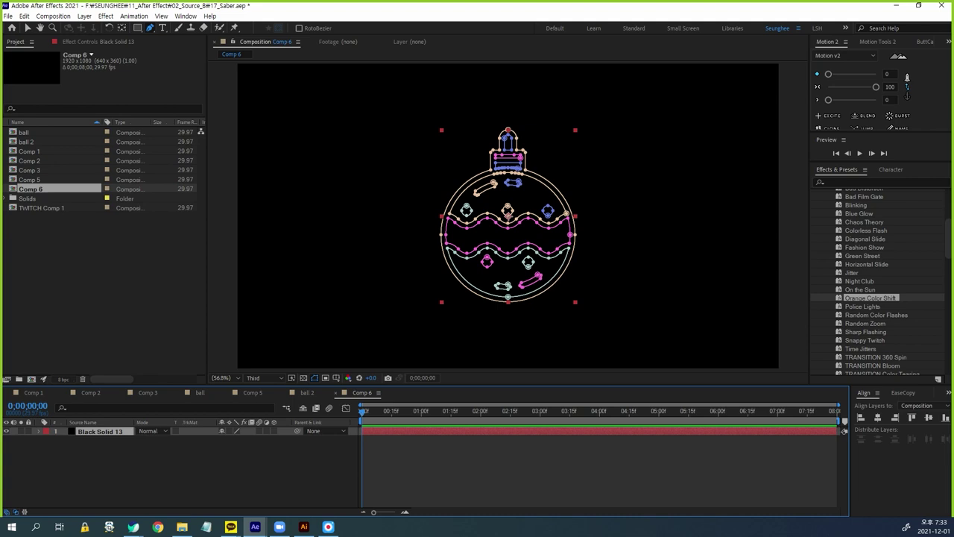
pyautogui.hotkey('ctrl', 'space')
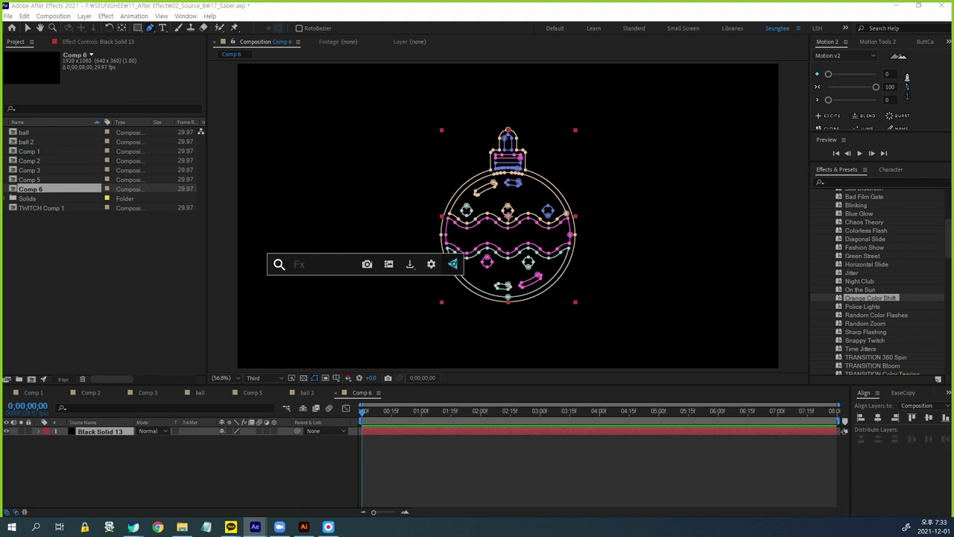
pyautogui.write('sa')
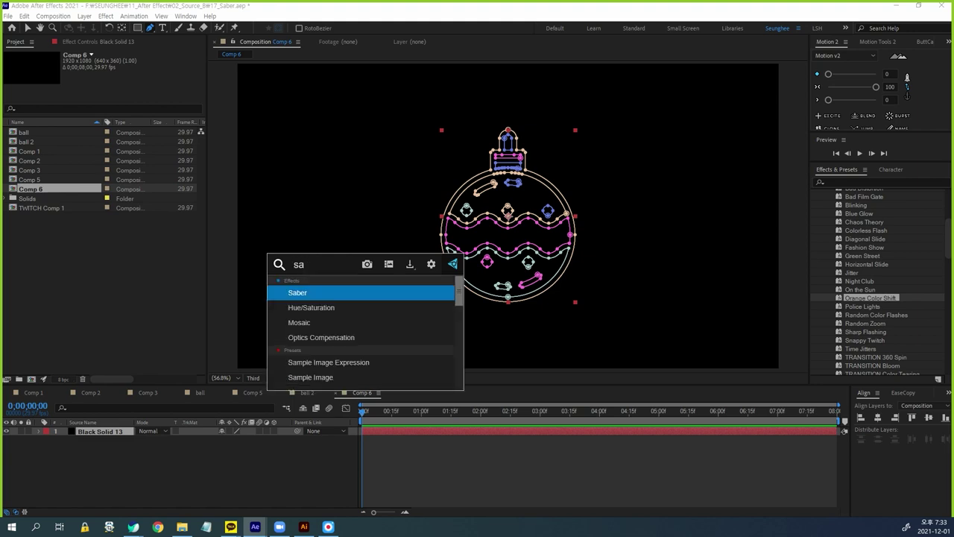
pyautogui.press('Return')
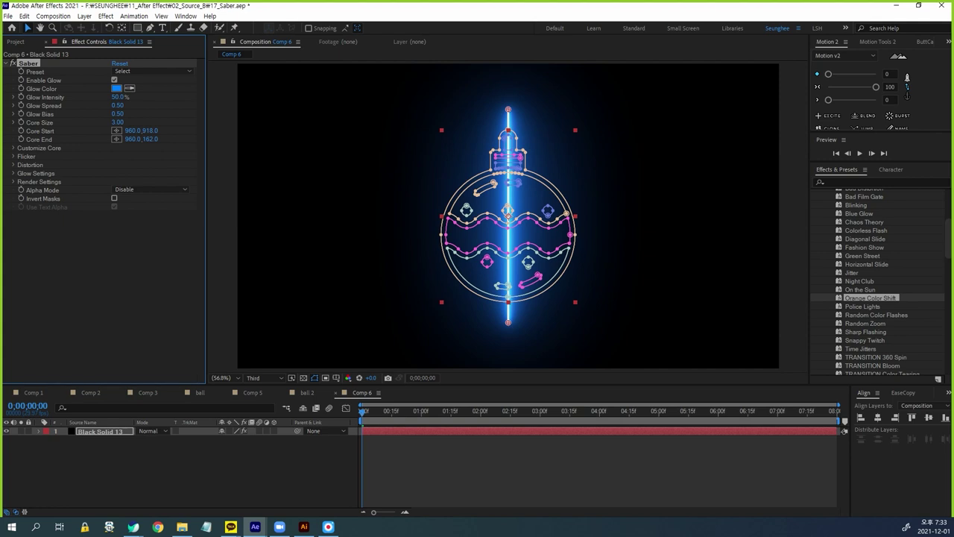
# Set Saber's Core Type to Layer Masks and the layer's blend mode to Add
pyautogui.click(13, 147)
pyautogui.click(145, 155)
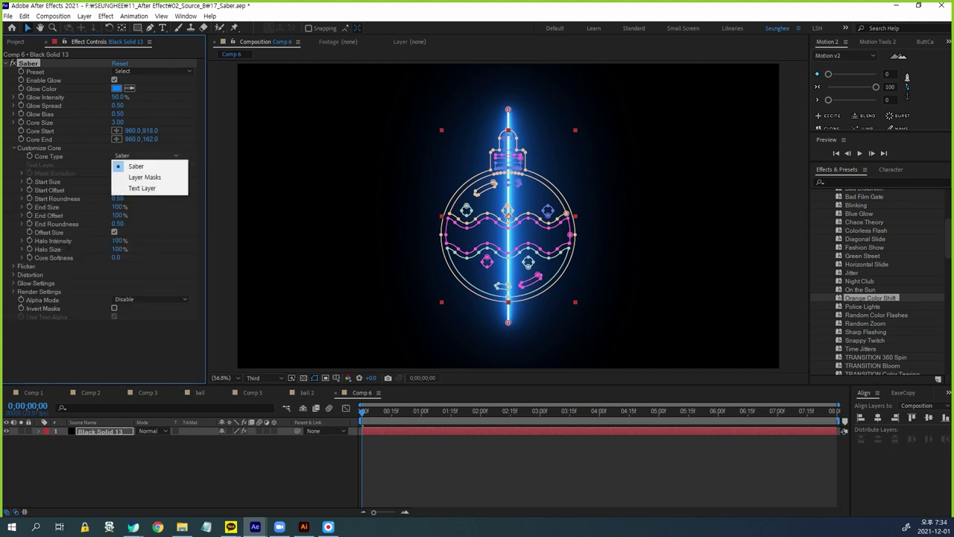
pyautogui.click(134, 177)
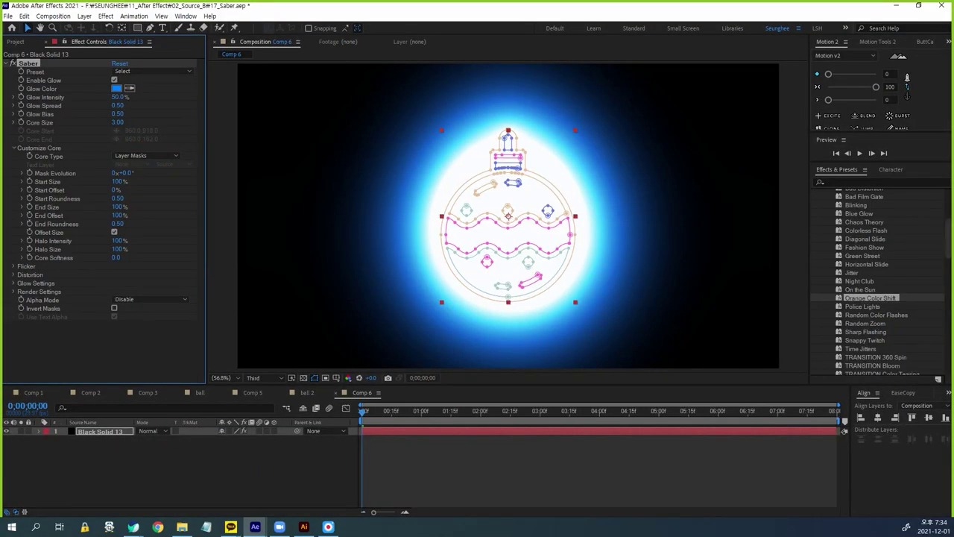
pyautogui.click(149, 431)
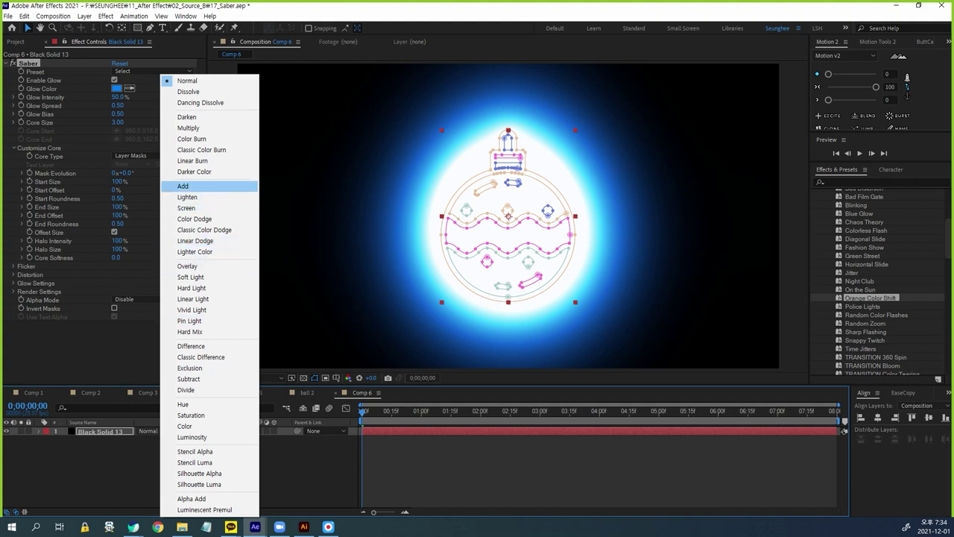
pyautogui.click(182, 186)
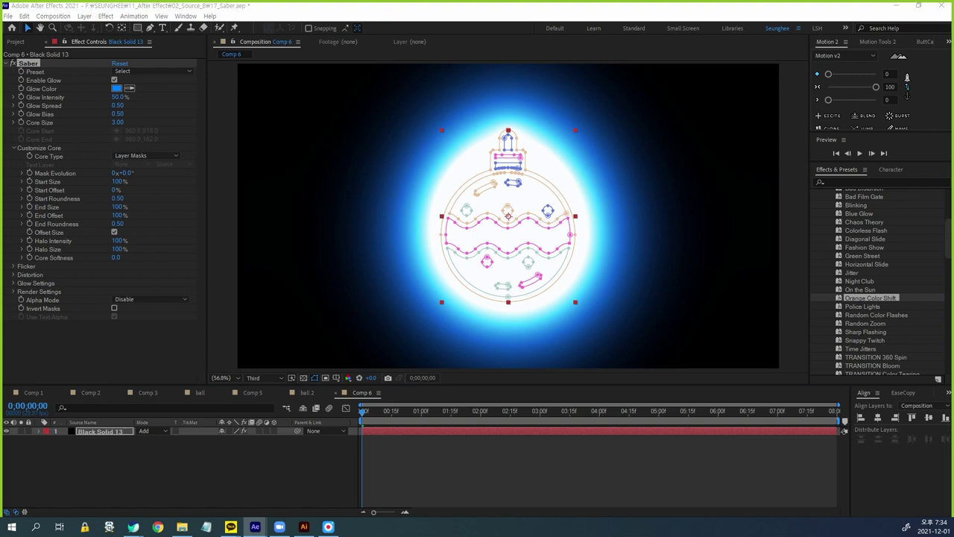
# Apply the Narrow Saber preset (64% glow intensity, core size 1.00) and view the ball comp
pyautogui.click(149, 71)
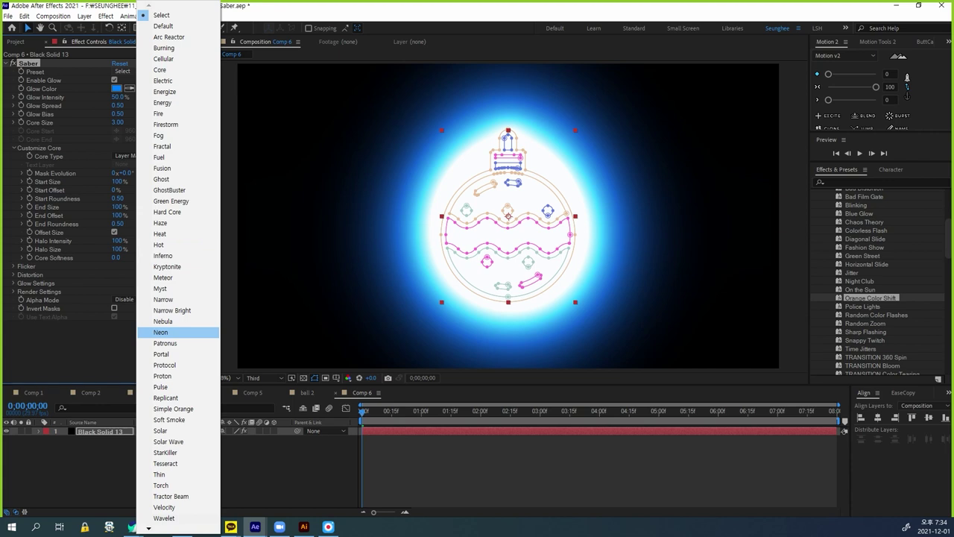
pyautogui.click(164, 299)
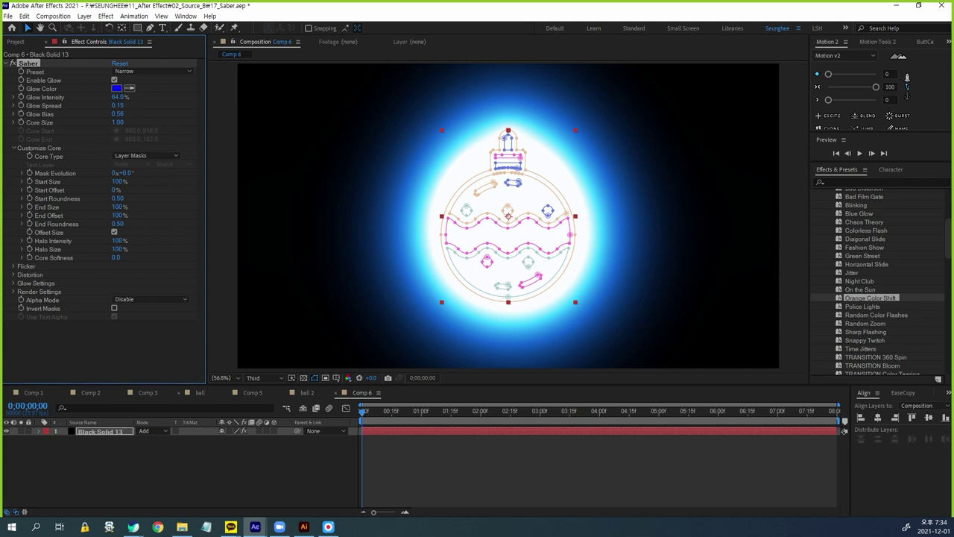
pyautogui.click(200, 392)
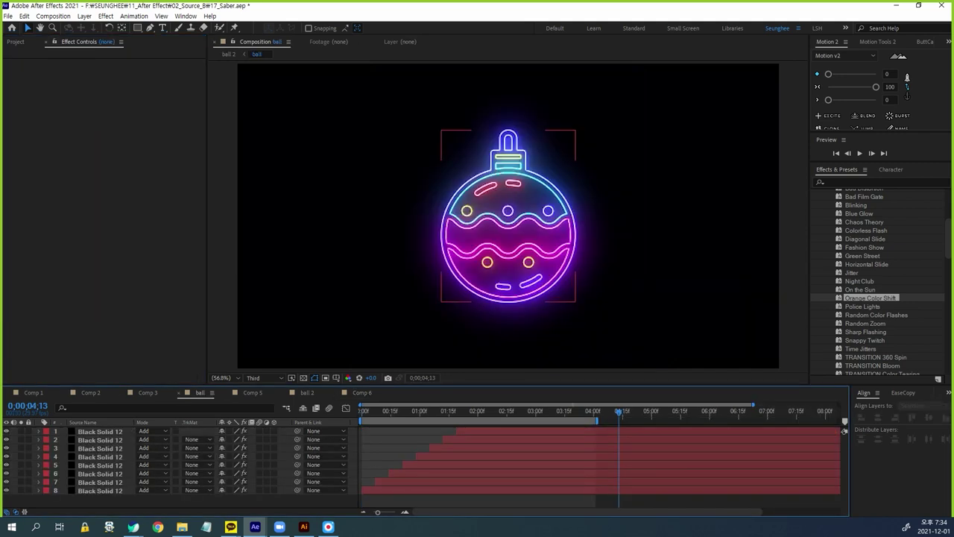
# Check the ball comp's Saber values, then set Comp 6's Glow Intensity to 35% and Core Size to 1.70
pyautogui.click(100, 490)
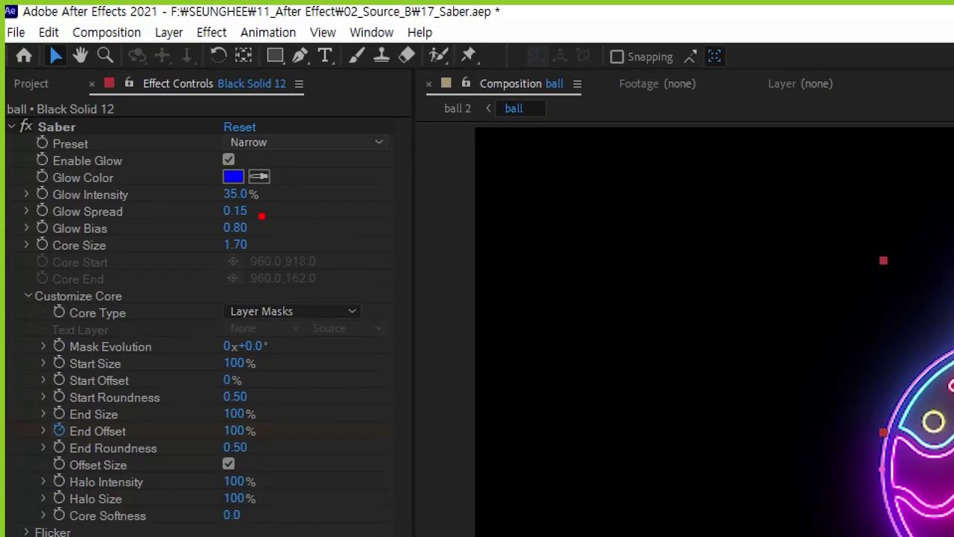
pyautogui.moveTo(272, 179)
pyautogui.mouseDown()
pyautogui.moveTo(243, 275)
pyautogui.moveTo(261, 173)
pyautogui.mouseUp()
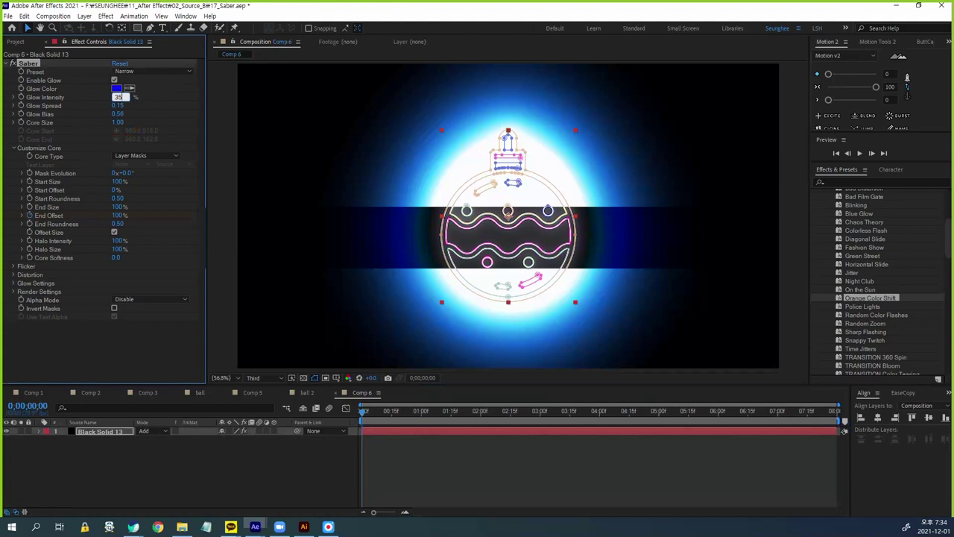
pyautogui.press('Return')
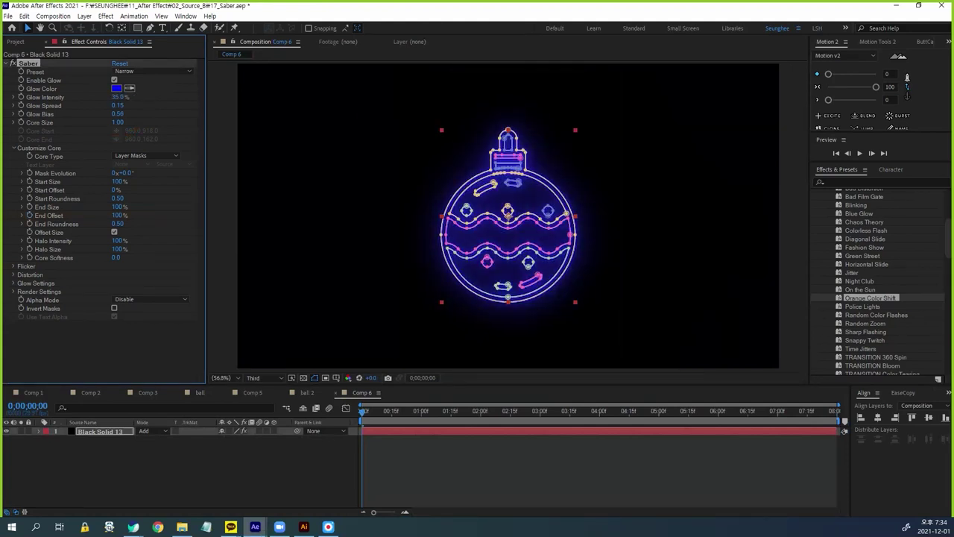
pyautogui.press('Tab')
pyautogui.write('1')
pyautogui.write('.7')
pyautogui.press('Return')
pyautogui.press('.')
pyautogui.press('.')
pyautogui.press('.')
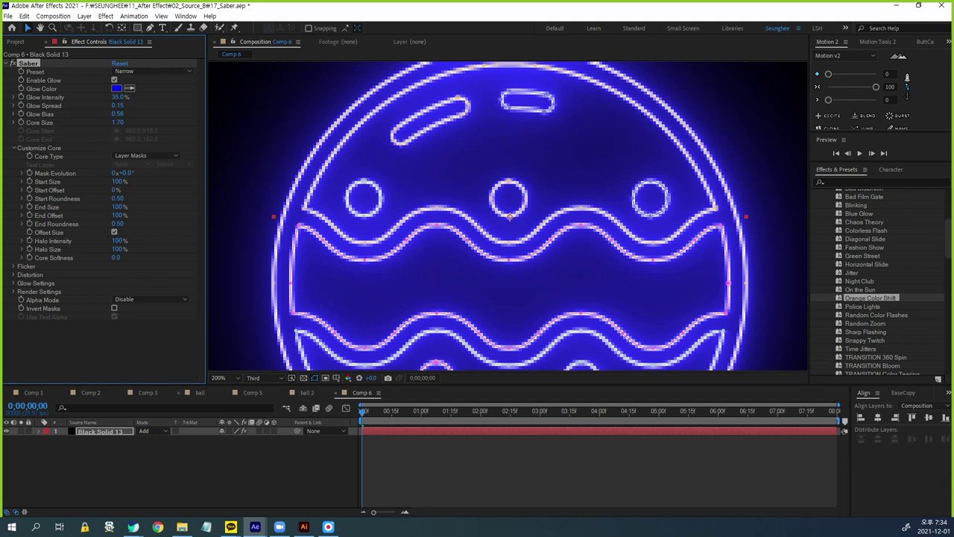
# Compare against a ball comp preview, then set Glow Bias to 0.80 and view the whole ornament
pyautogui.click(200, 392)
pyautogui.press('space')
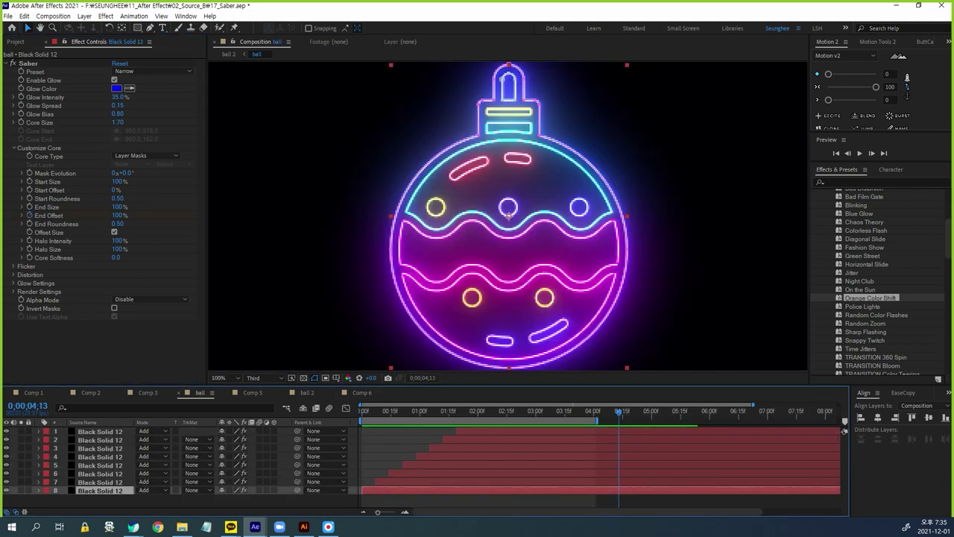
pyautogui.click(360, 392)
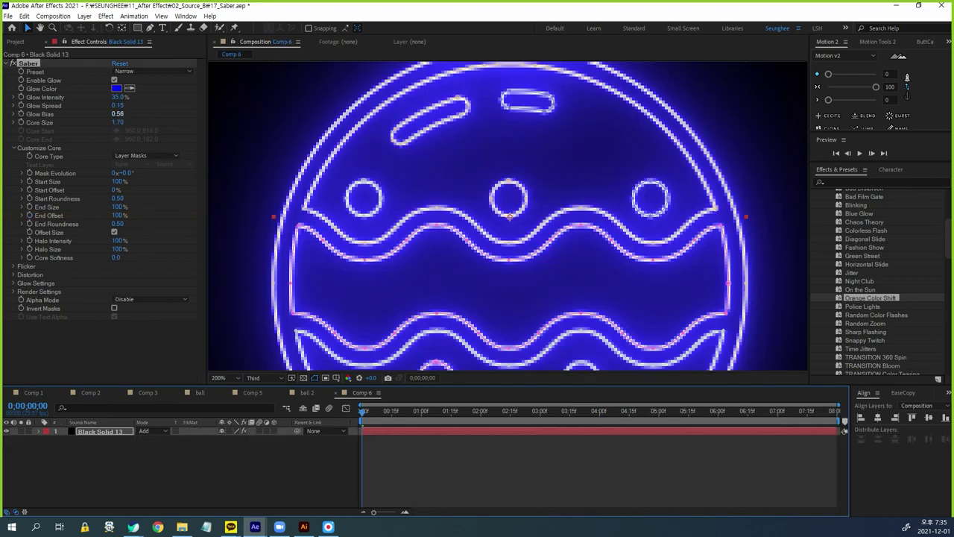
pyautogui.click(118, 114)
pyautogui.write('0.8')
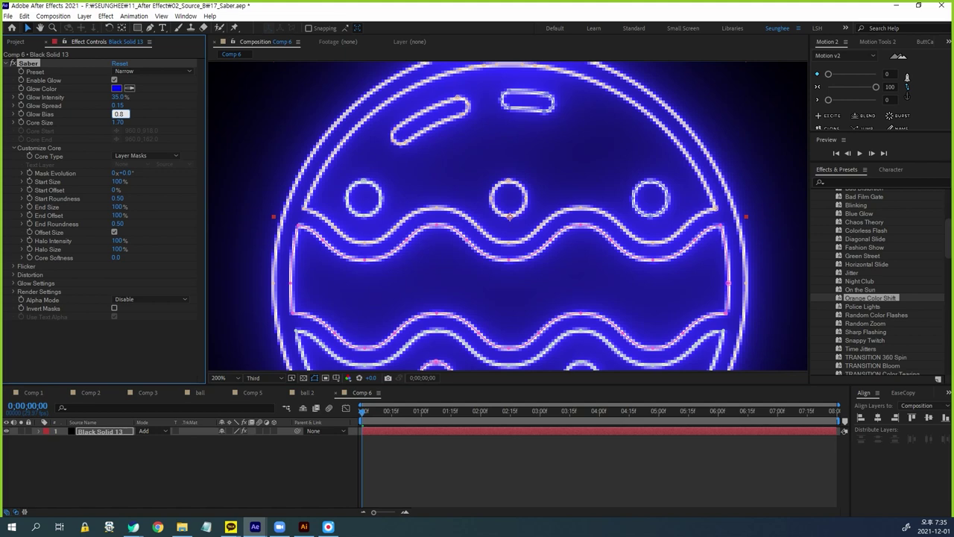
pyautogui.press('Return')
pyautogui.press(',')
pyautogui.press(',')
pyautogui.press('.')
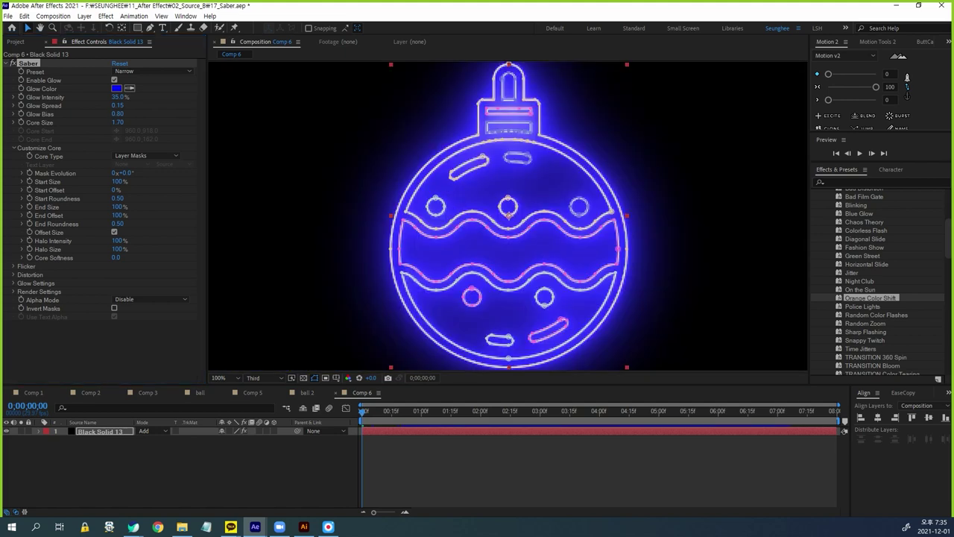
pyautogui.click(352, 422)
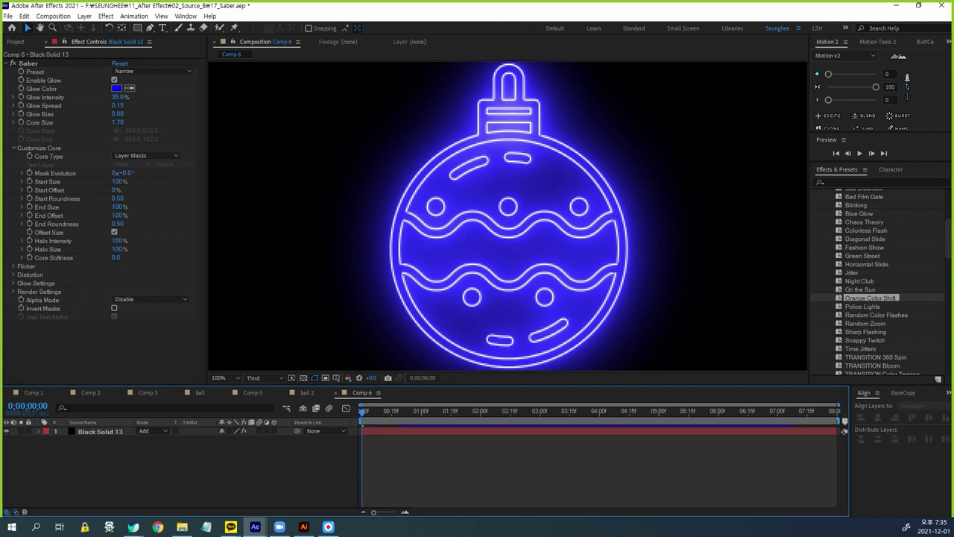
# Keyframe Saber's End Offset at 100% at one second and 0% at the start
pyautogui.click(27, 405)
pyautogui.write('1')
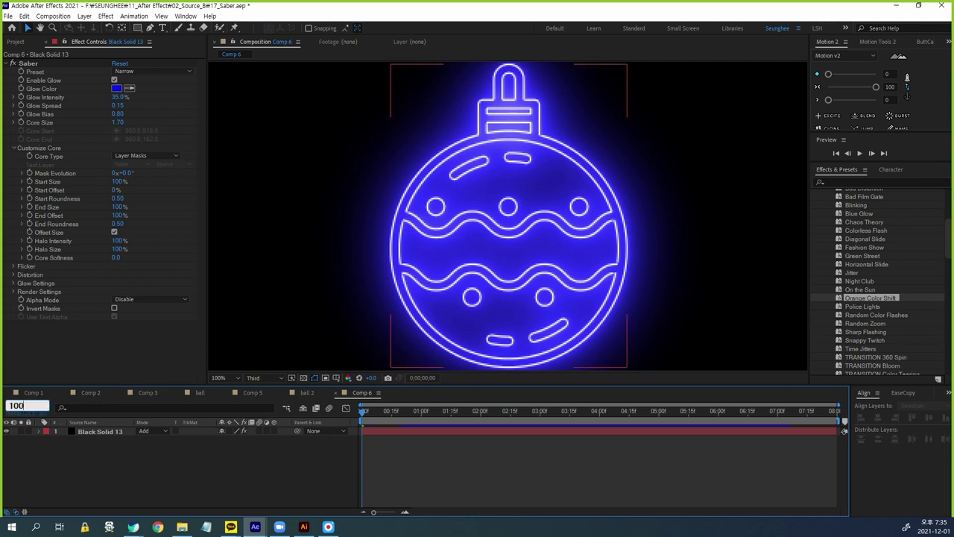
pyautogui.press('Return')
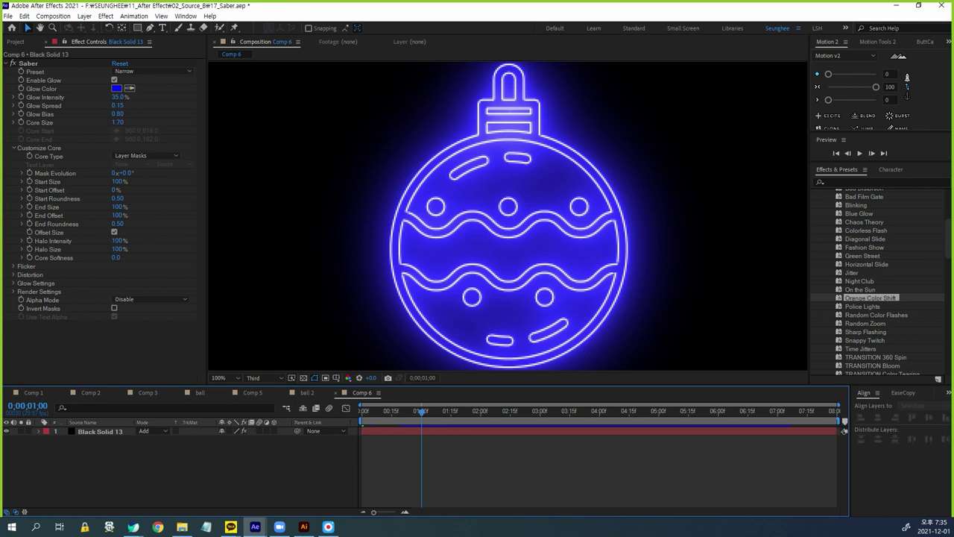
pyautogui.click(28, 64)
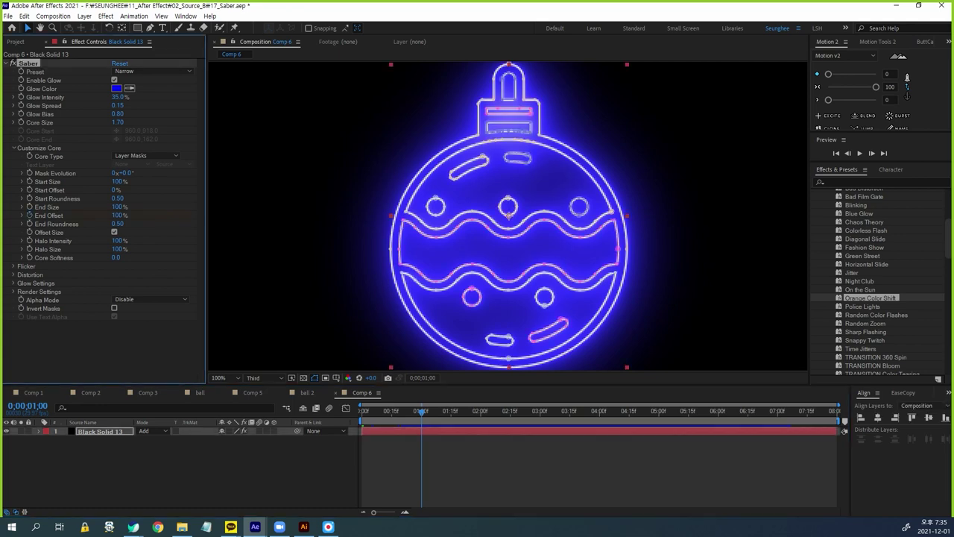
pyautogui.press('u')
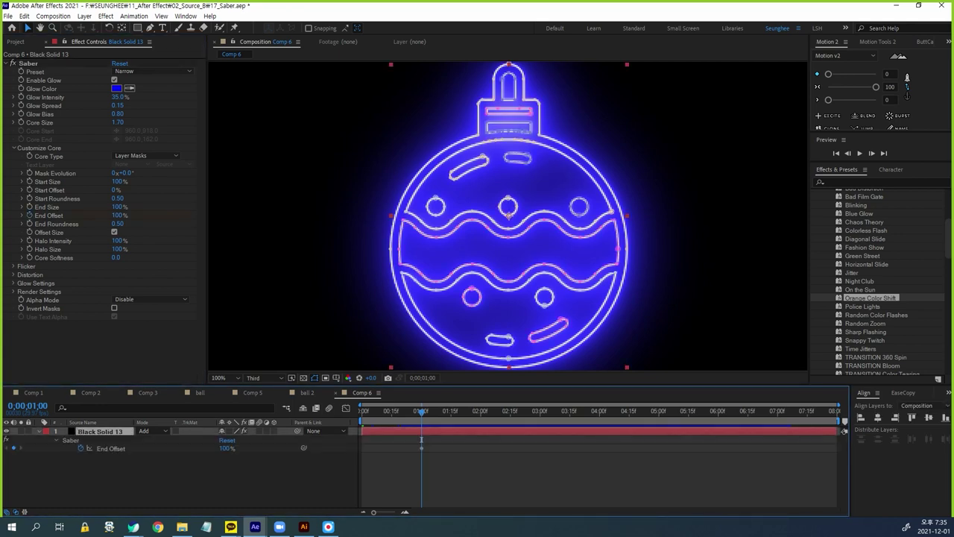
pyautogui.moveTo(422, 440); pyautogui.dragTo(362, 439)
pyautogui.click(119, 215)
pyautogui.write('0')
pyautogui.press('Return')
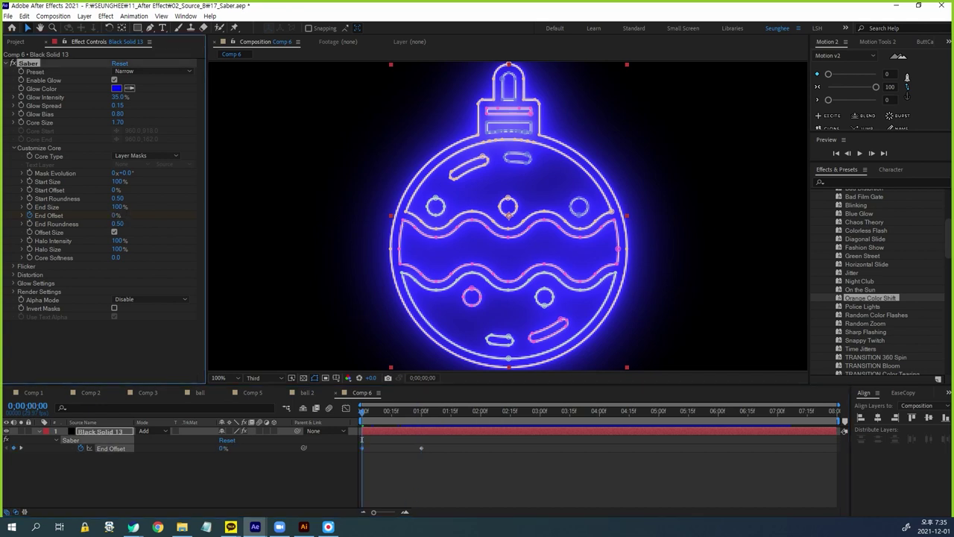
# Easy-ease the one-second keyframe with 100% incoming influence and preview the neon draw-on
pyautogui.click(421, 447)
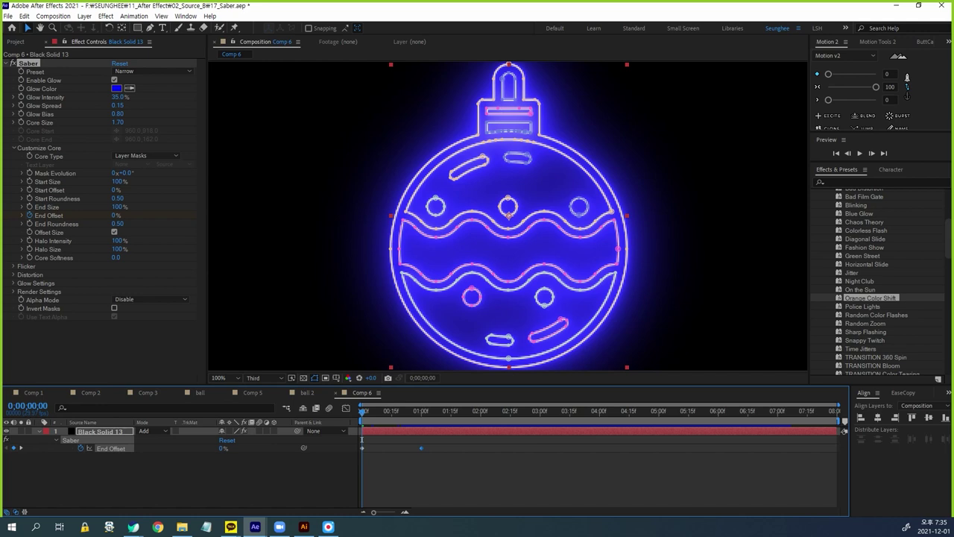
pyautogui.press('F9')
pyautogui.hotkey('ctrl', 'shift', 'k')
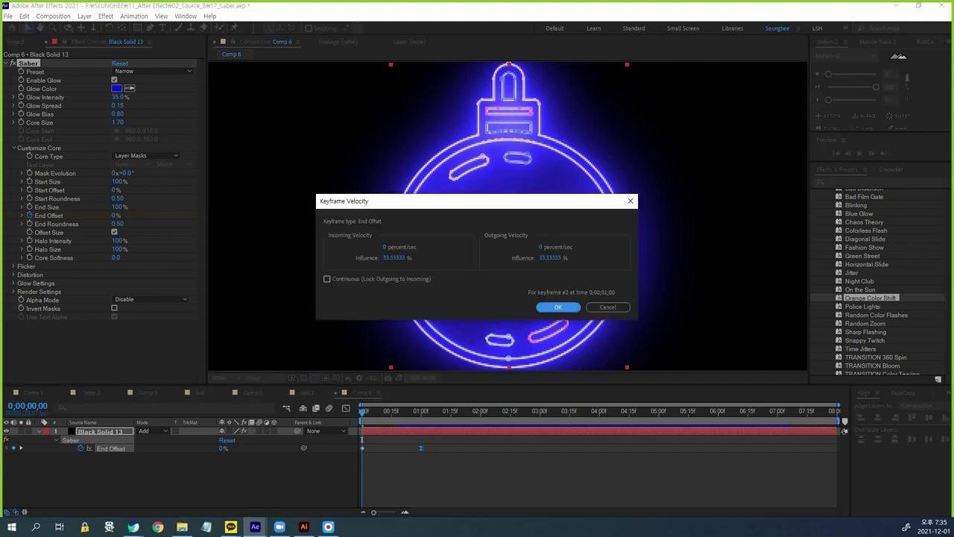
pyautogui.press('Tab')
pyautogui.write('100')
pyautogui.press('Return')
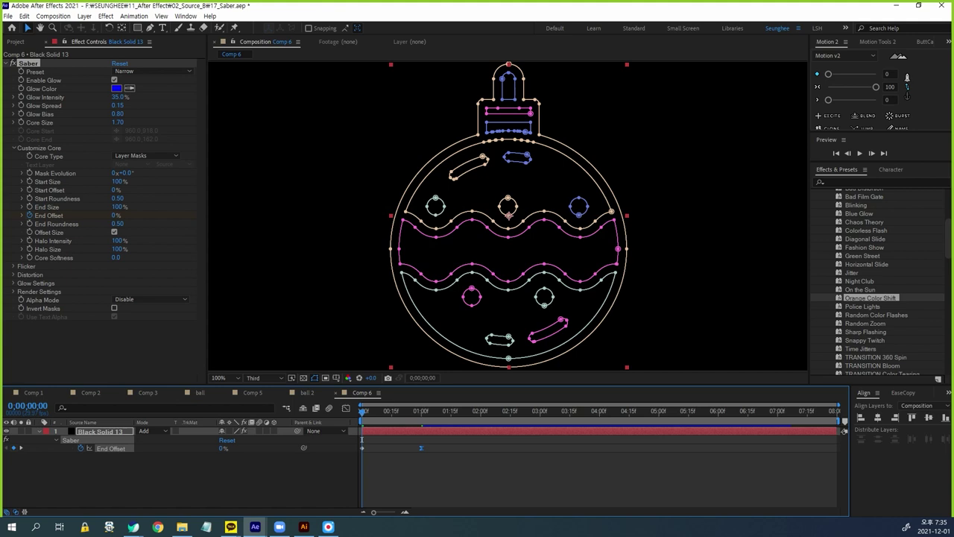
pyautogui.press('space')
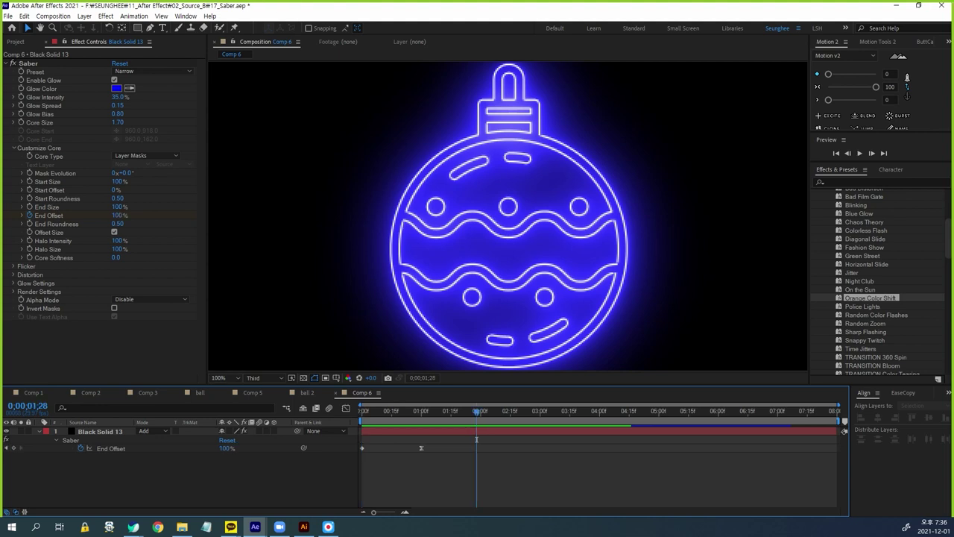
pyautogui.moveTo(596, 385); pyautogui.dragTo(596, 304)
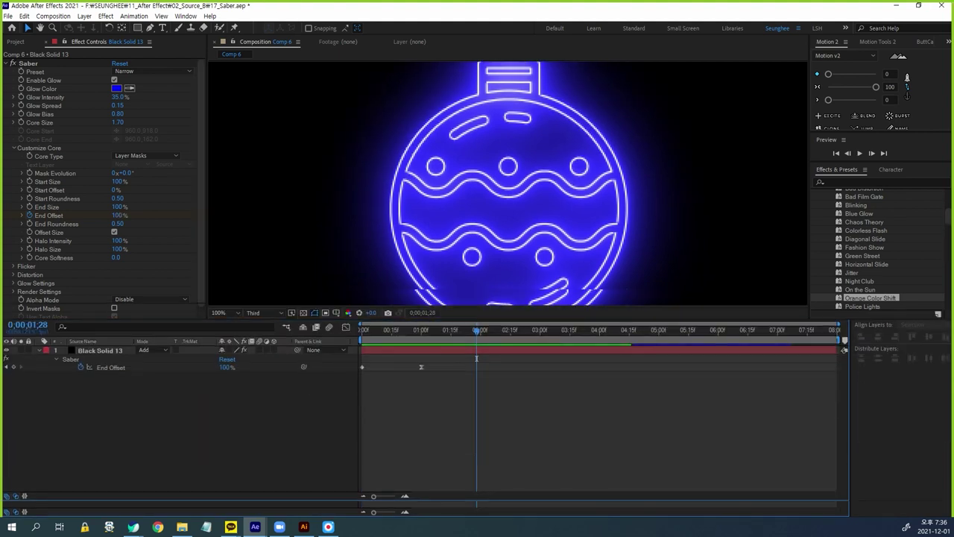
# Reveal the layer's masks, test-delete Masks 3–16, then undo to restore them
pyautogui.press('m')
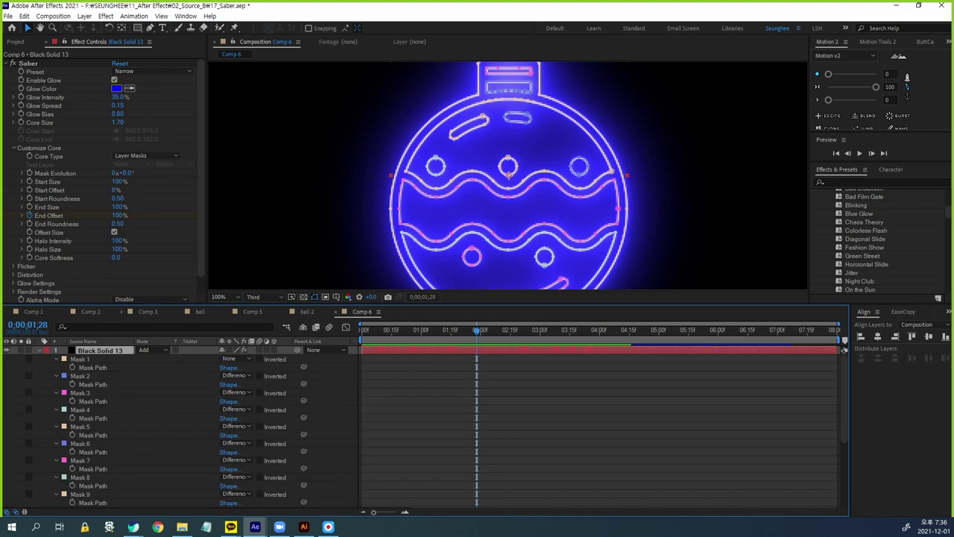
pyautogui.moveTo(596, 305); pyautogui.dragTo(597, 182)
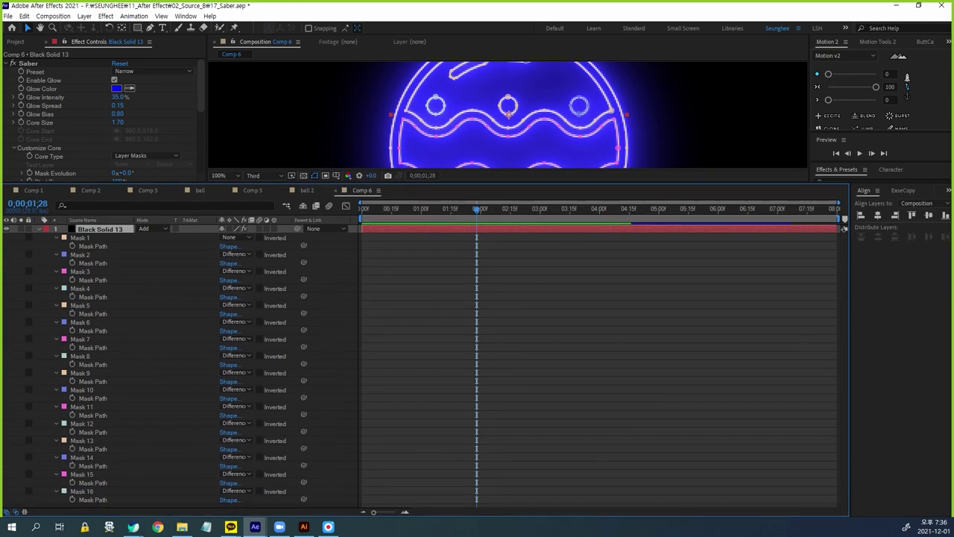
pyautogui.click(80, 272)
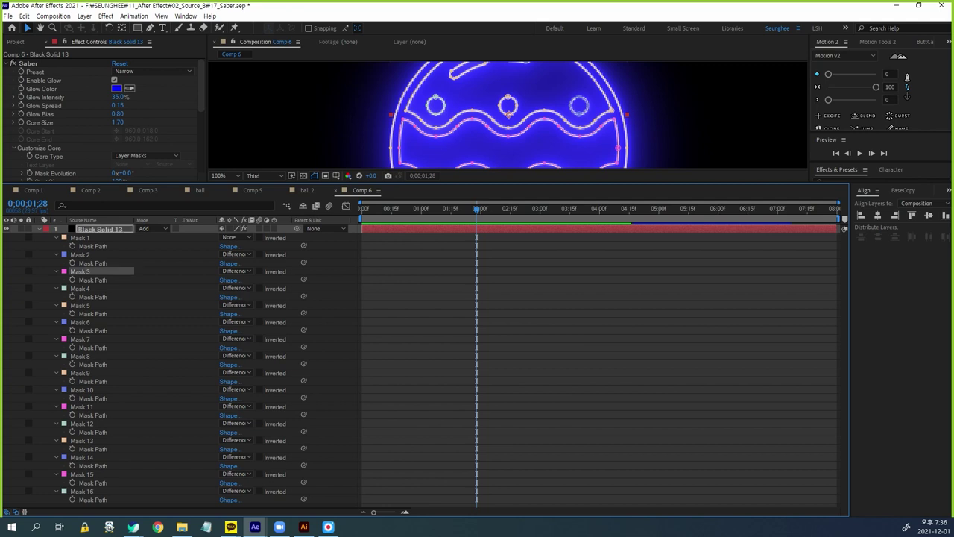
pyautogui.keyDown('shift'); pyautogui.click(81, 491); pyautogui.keyUp('shift')
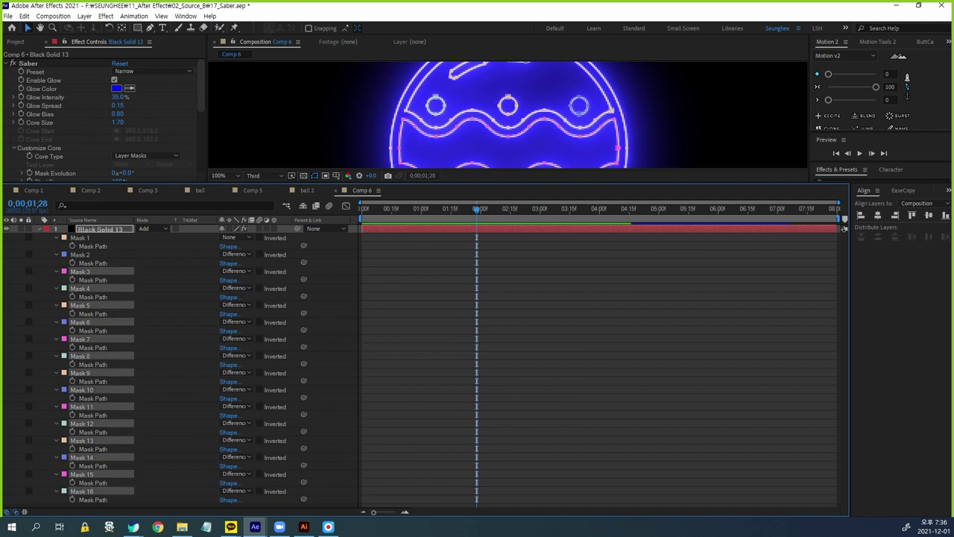
pyautogui.press('Delete')
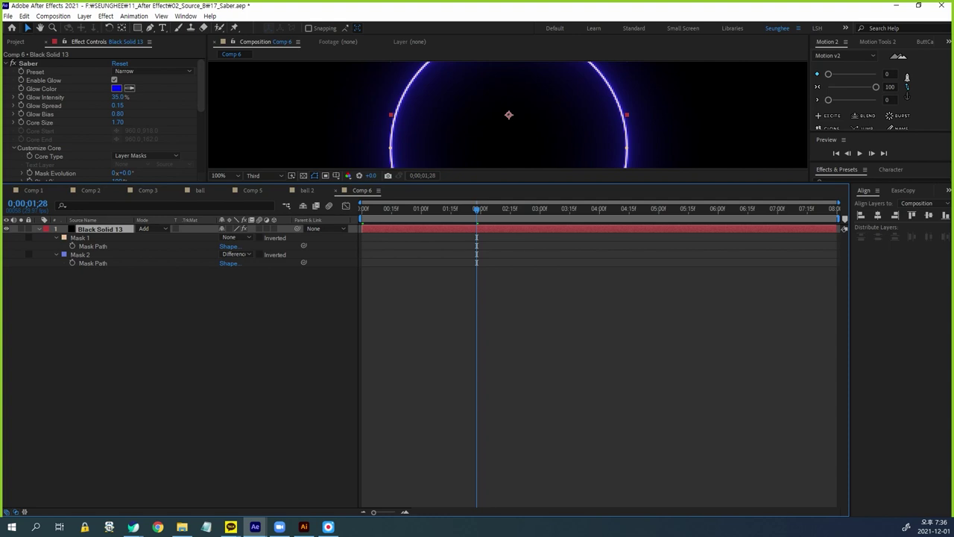
pyautogui.hotkey('ctrl', 'z')
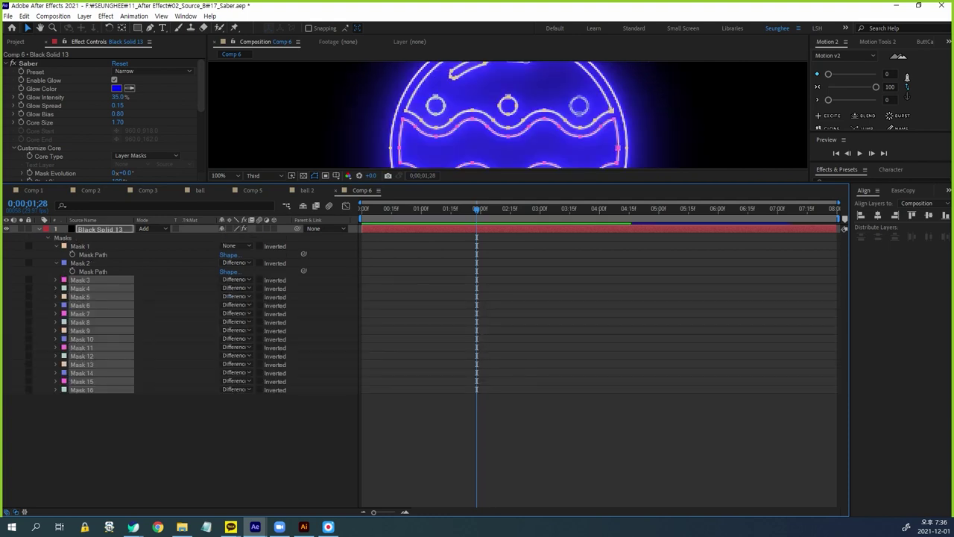
# Collapse Mask 1 and Mask 2, then select and duplicate Black Solid 13
pyautogui.click(56, 246)
pyautogui.click(56, 255)
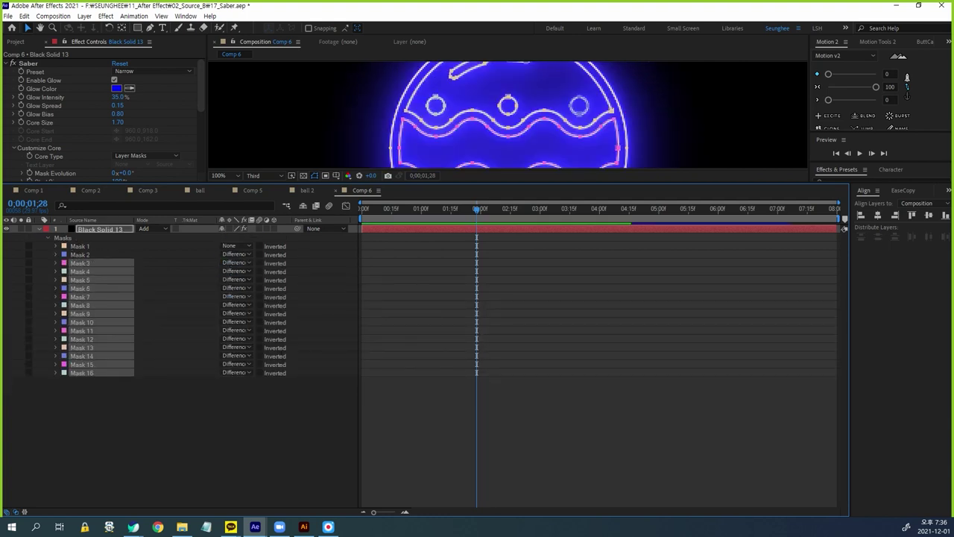
pyautogui.click(178, 440)
pyautogui.click(149, 229)
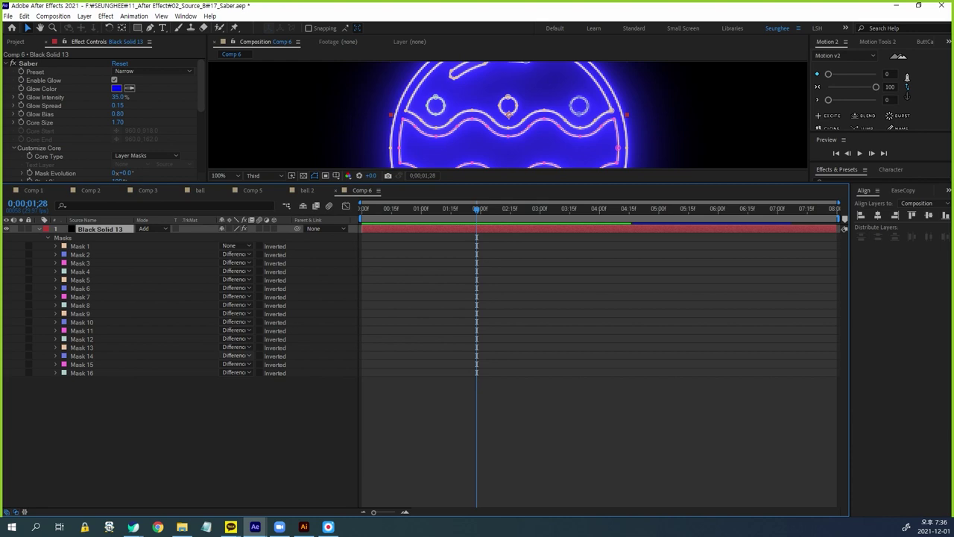
pyautogui.hotkey('ctrl', 'd')
# Duplicate Black Solid 13 to eight layers and keep only Masks 1–2 on layer 8
pyautogui.hotkey('ctrl', 'd')
pyautogui.hotkey('ctrl', 'd')
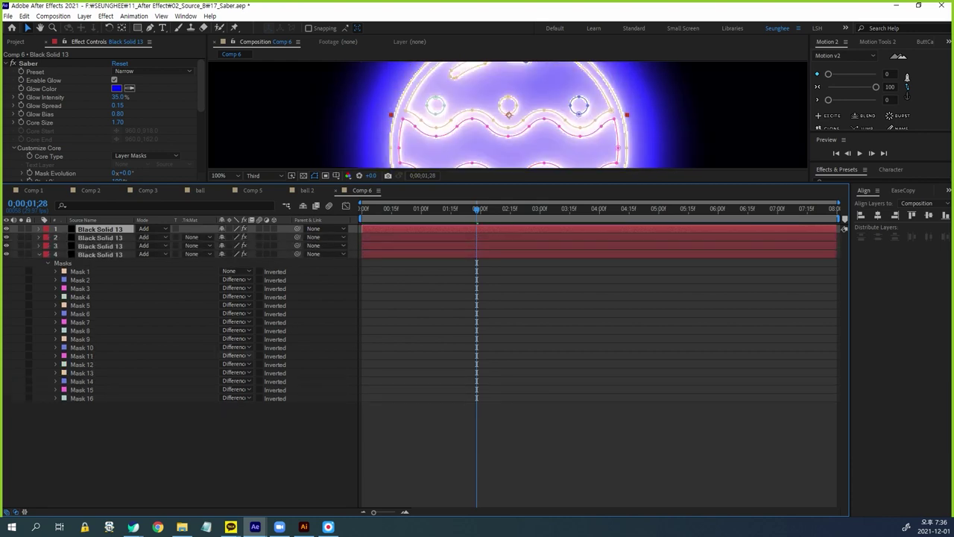
pyautogui.hotkey('ctrl', 'd')
pyautogui.hotkey('ctrl', 'd')
pyautogui.hotkey('ctrl', 'd')
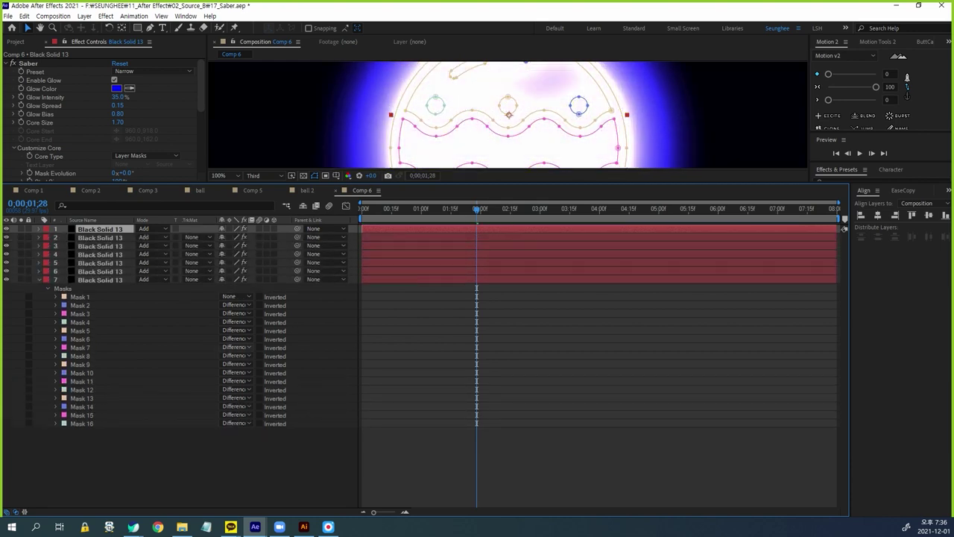
pyautogui.hotkey('ctrl', 'd')
pyautogui.click(100, 287)
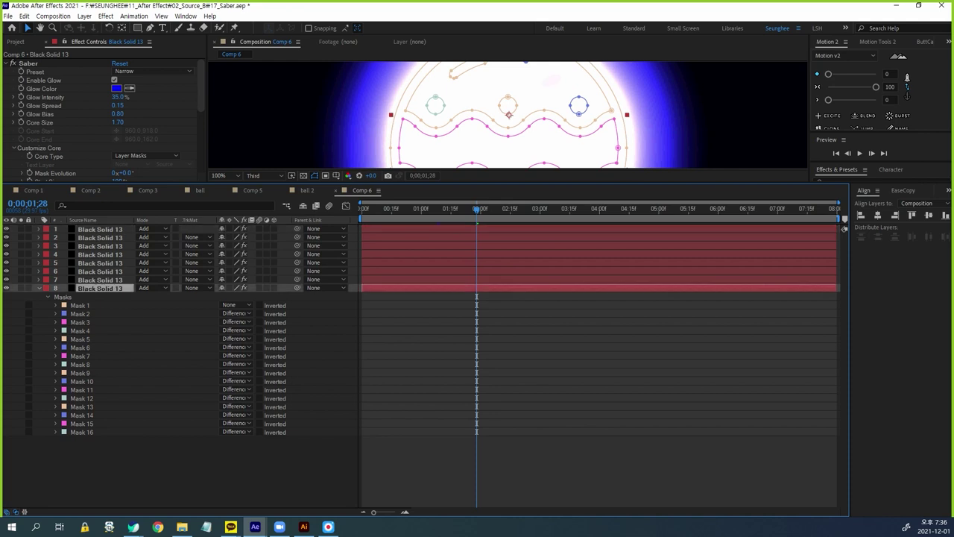
pyautogui.click(80, 322)
pyautogui.keyDown('shift'); pyautogui.click(81, 432); pyautogui.keyUp('shift')
pyautogui.press('Delete')
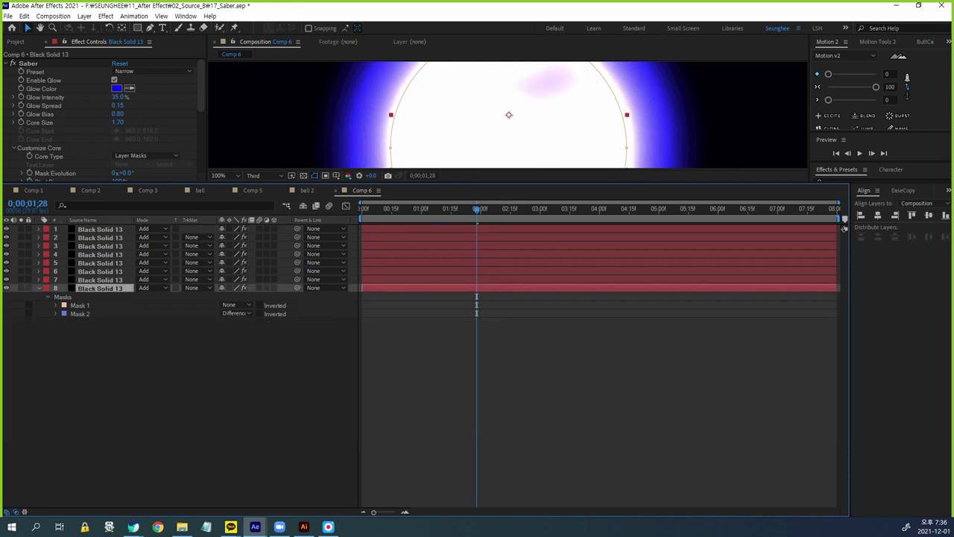
# On layer 7, delete Masks 1–2 and 5–16, keeping Masks 3–4
pyautogui.click(100, 280)
pyautogui.press('m')
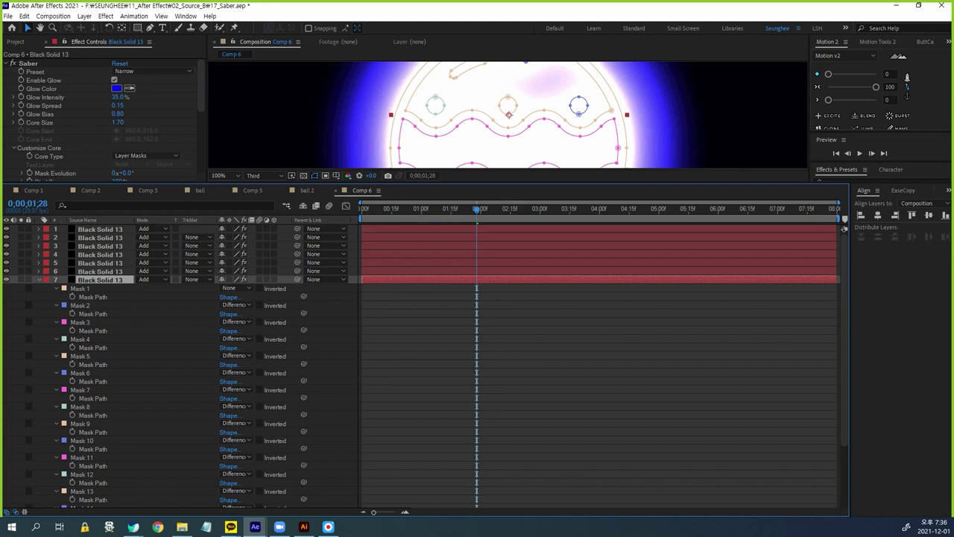
pyautogui.click(80, 287)
pyautogui.keyDown('shift'); pyautogui.click(80, 305); pyautogui.keyUp('shift')
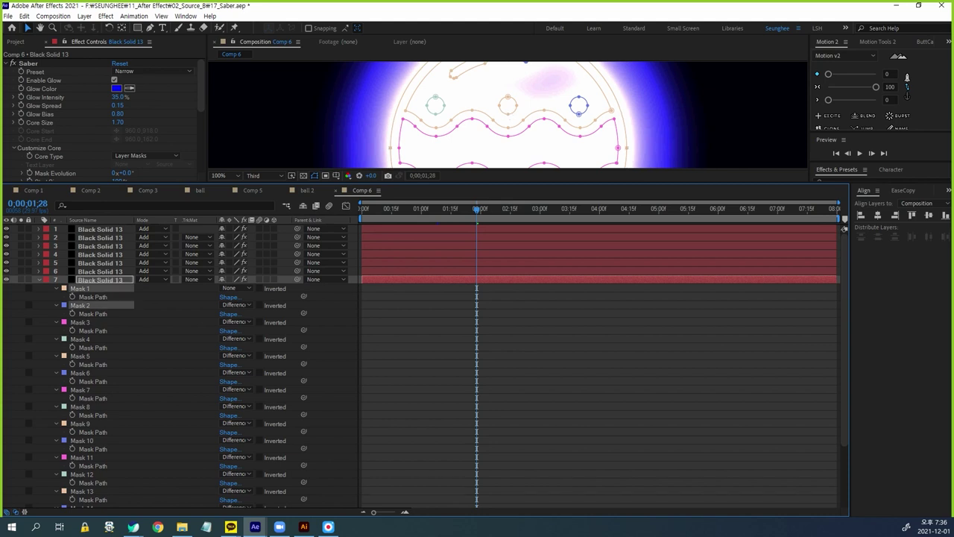
pyautogui.press('Delete')
pyautogui.click(80, 323)
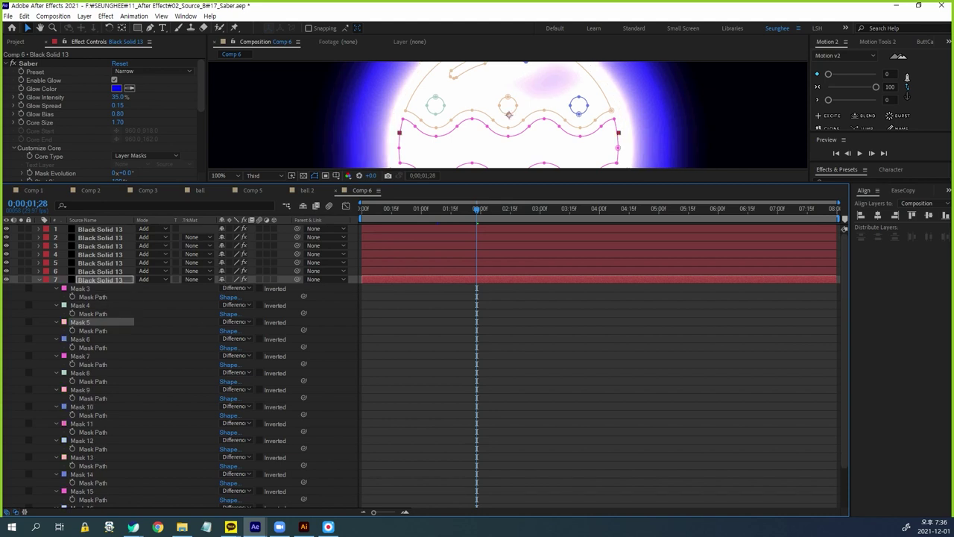
pyautogui.scroll(-3, 80, 322)
pyautogui.keyDown('shift'); pyautogui.click(81, 461); pyautogui.keyUp('shift')
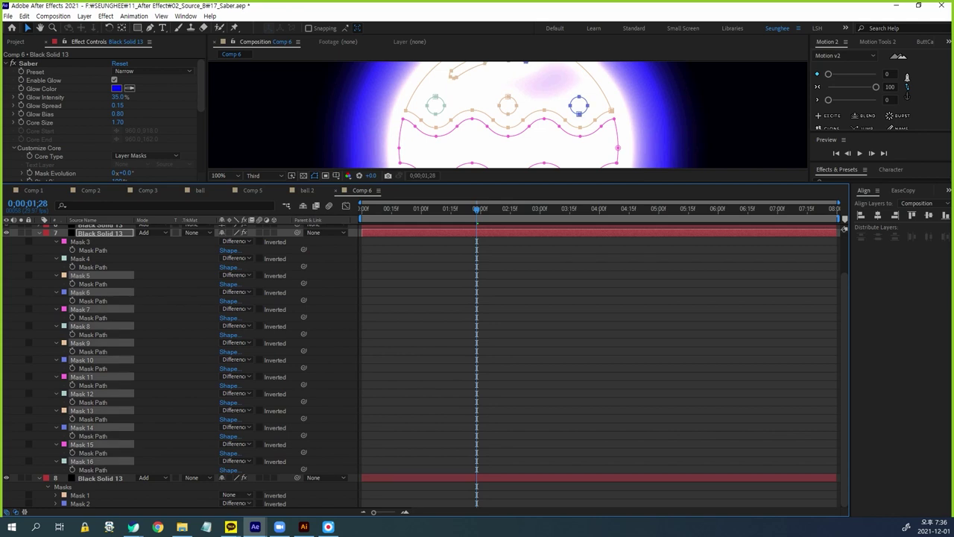
pyautogui.press('Delete')
# On layer 6, delete Masks 1–4 and 7–16, keeping Masks 5–6
pyautogui.click(100, 271)
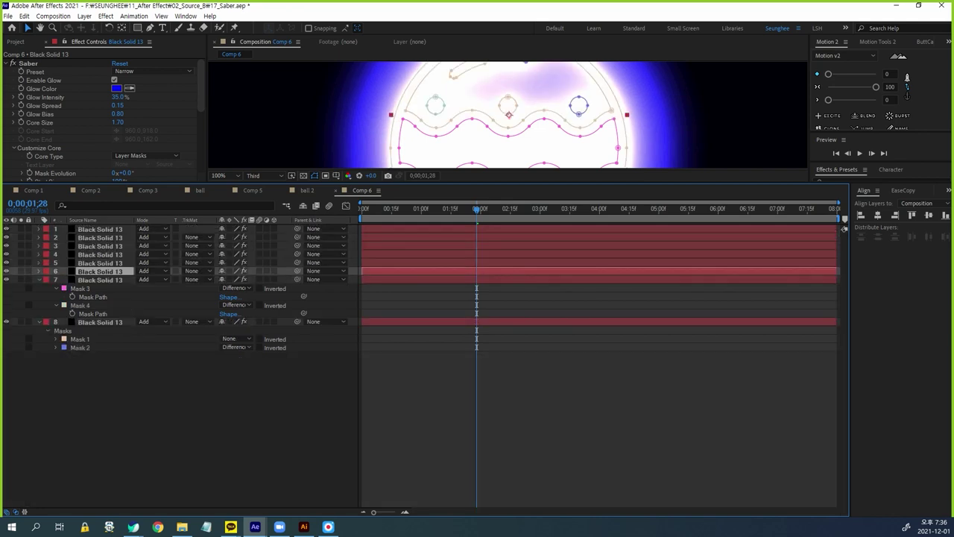
pyautogui.press('m')
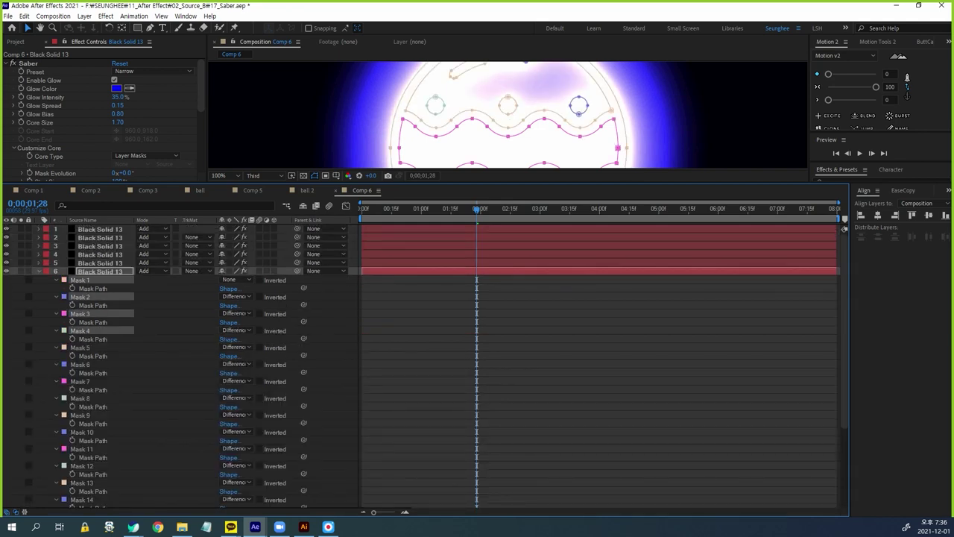
pyautogui.press('Delete')
pyautogui.click(80, 314)
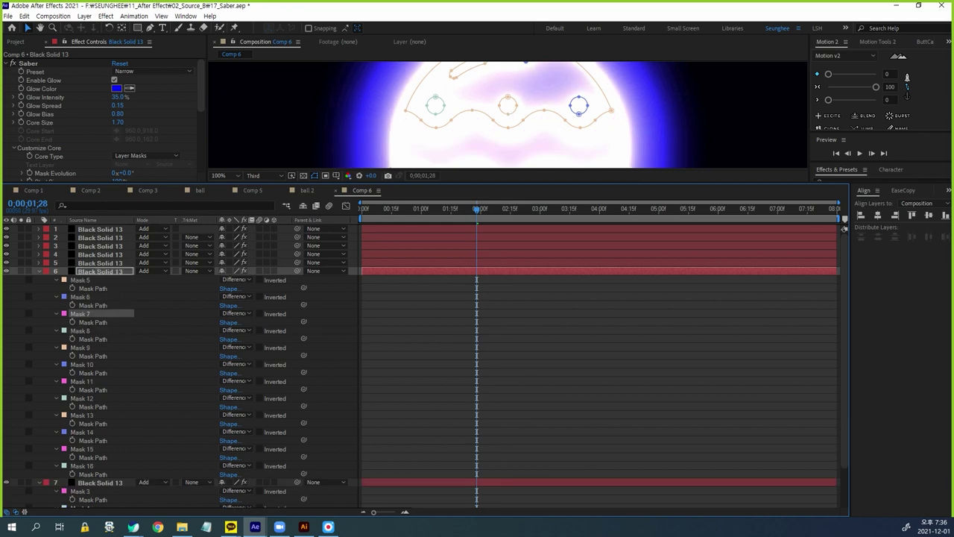
pyautogui.keyDown('shift'); pyautogui.click(81, 466); pyautogui.keyUp('shift')
pyautogui.press('Delete')
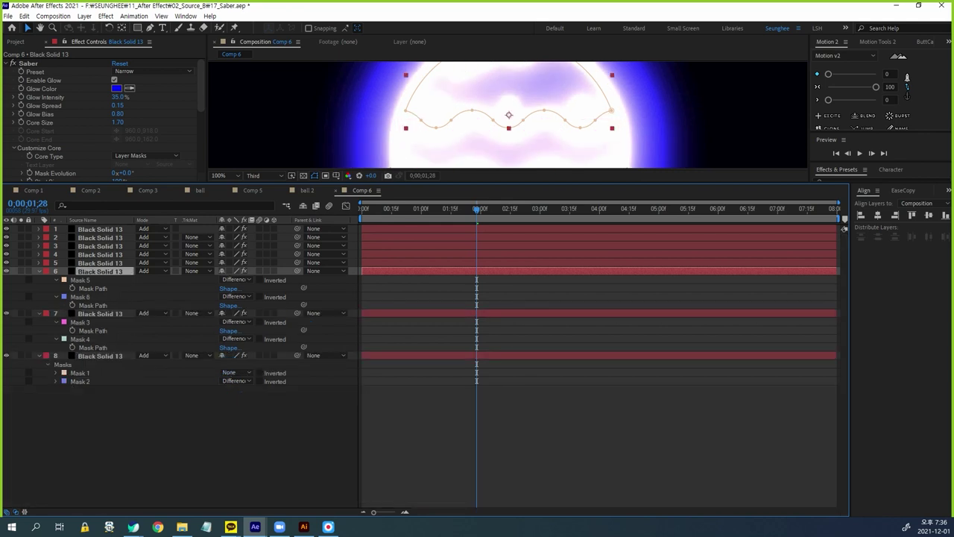
# On layer 5, delete Masks 1–6 and 9–16, keeping Masks 7–8
pyautogui.hotkey('ctrl', 'Up')
pyautogui.press('m')
pyautogui.click(80, 271)
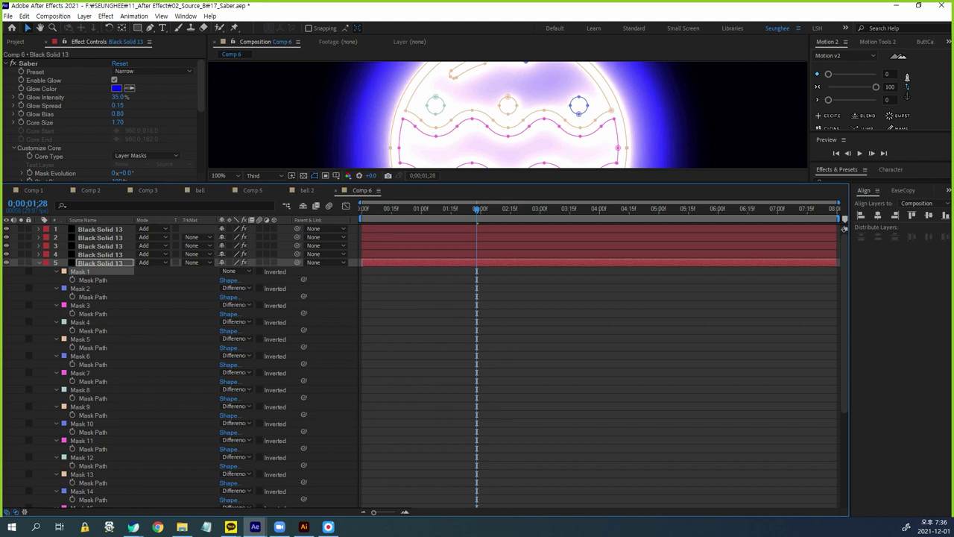
pyautogui.keyDown('shift'); pyautogui.click(80, 355); pyautogui.keyUp('shift')
pyautogui.press('Delete')
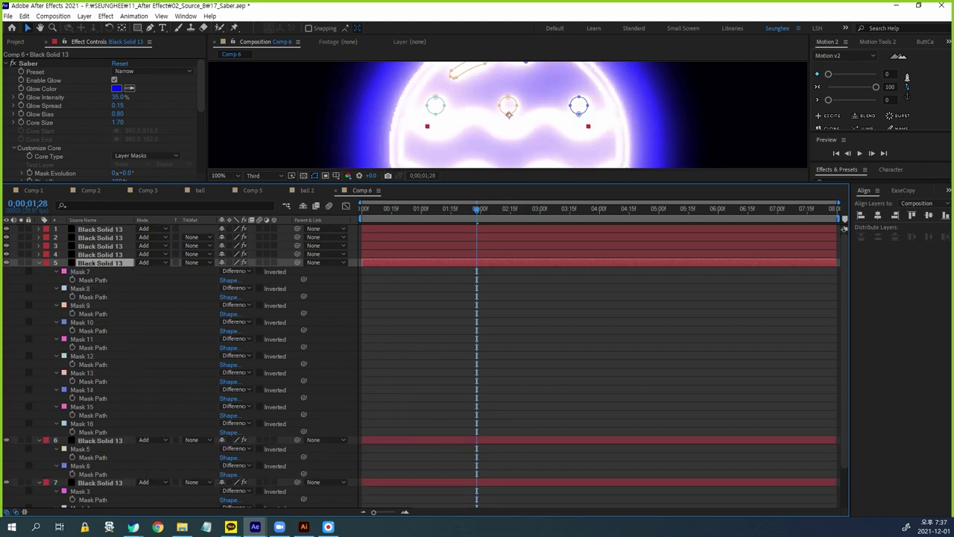
pyautogui.click(80, 304)
pyautogui.keyDown('shift'); pyautogui.click(79, 424); pyautogui.keyUp('shift')
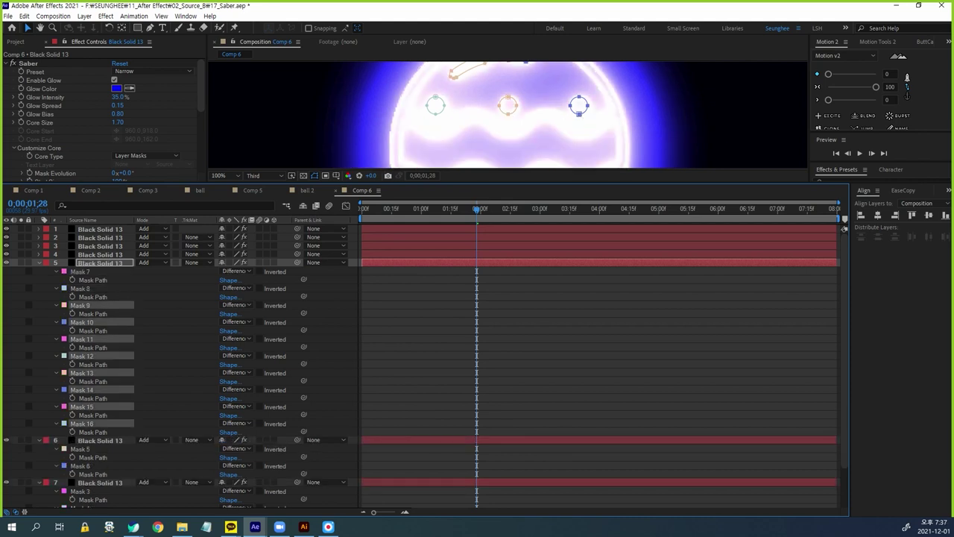
pyautogui.press('Delete')
# On layer 4, delete Masks 1–8 and select Masks 11–16 for removal
pyautogui.hotkey('ctrl', 'Up')
pyautogui.press('m')
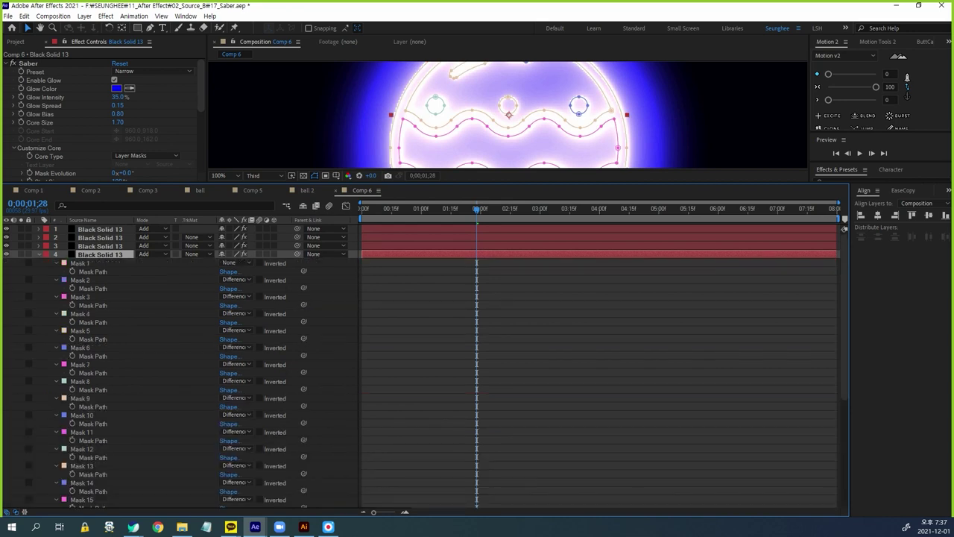
pyautogui.press('Return')
pyautogui.keyDown('shift'); pyautogui.click(79, 381); pyautogui.keyUp('shift')
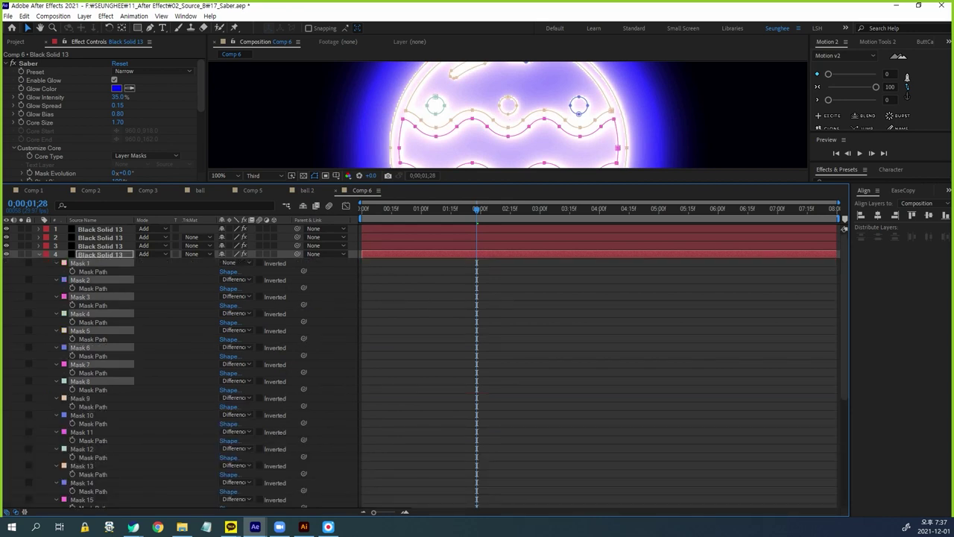
pyautogui.press('Delete')
pyautogui.click(81, 297)
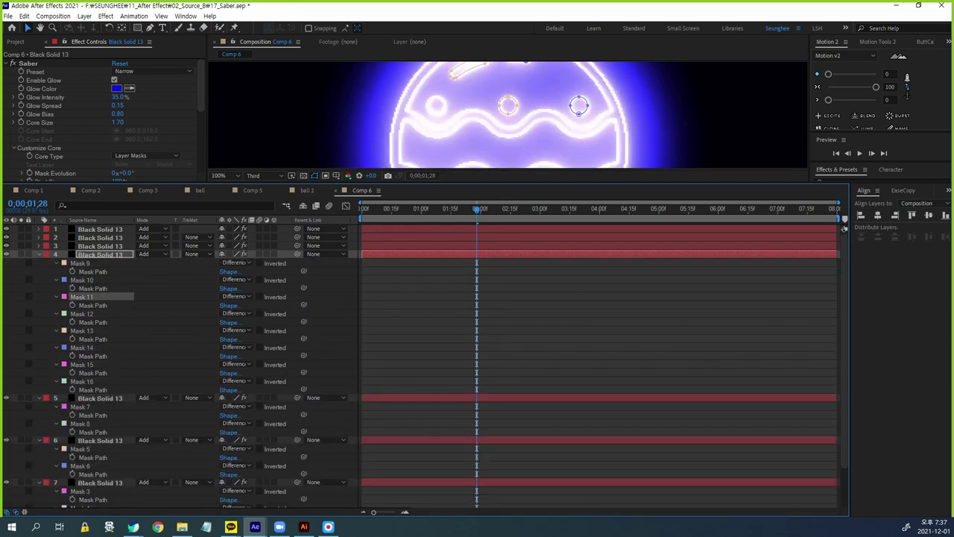
pyautogui.keyDown('shift'); pyautogui.click(81, 381); pyautogui.keyUp('shift')
# Move to layer 3 and select Masks 1–9 and 12–16
pyautogui.hotkey('ctrl', 'z')
pyautogui.hotkey('ctrl', 'z')
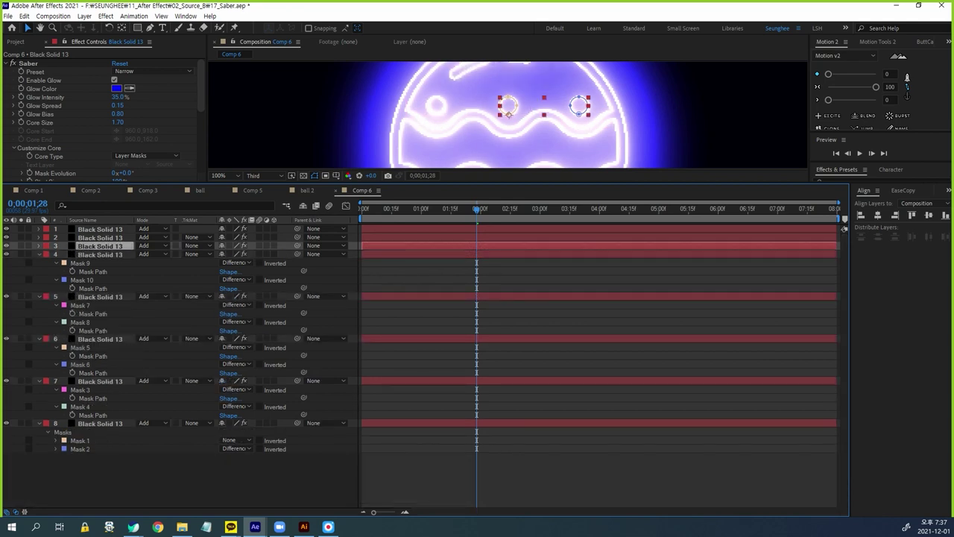
pyautogui.hotkey('ctrl', 'z')
pyautogui.press('Return')
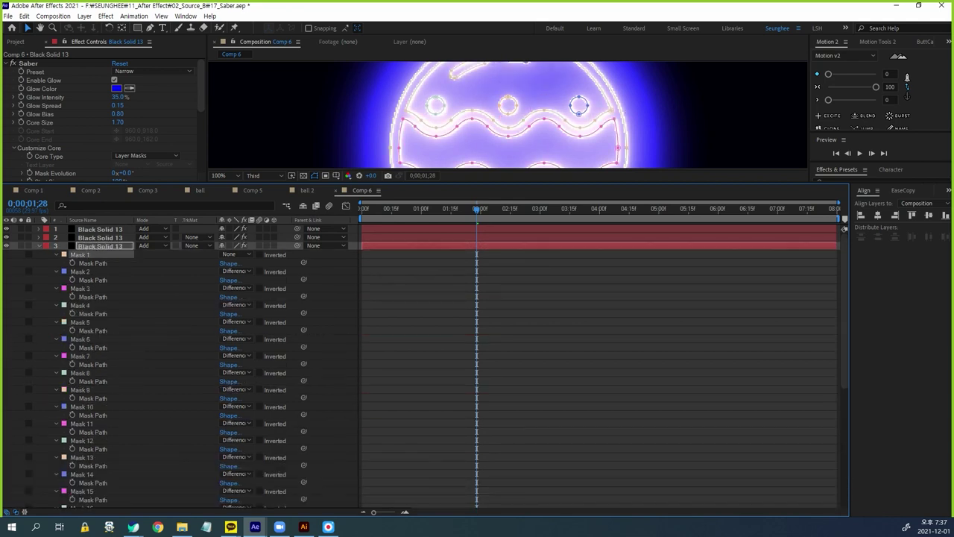
pyautogui.keyDown('shift'); pyautogui.click(81, 389); pyautogui.keyUp('shift')
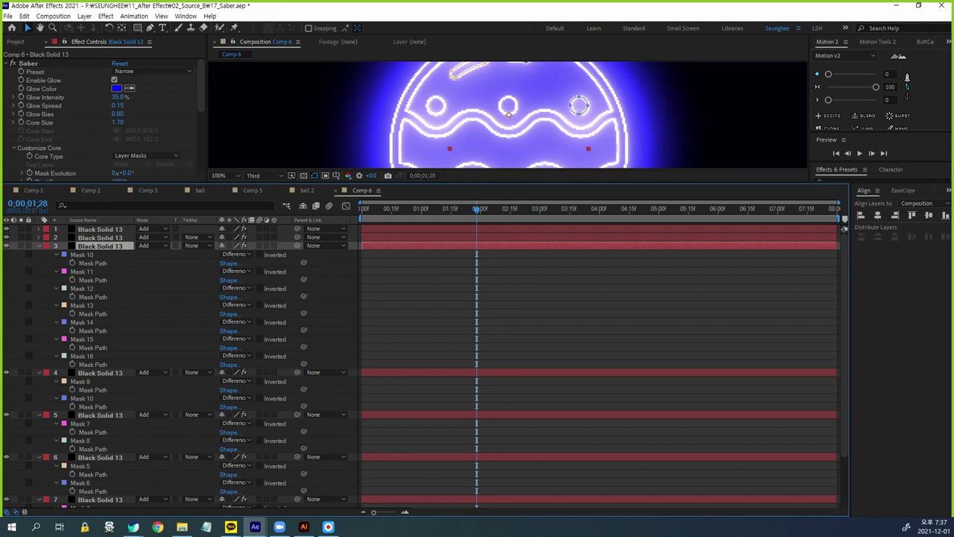
pyautogui.moveTo(44, 286); pyautogui.dragTo(45, 356)
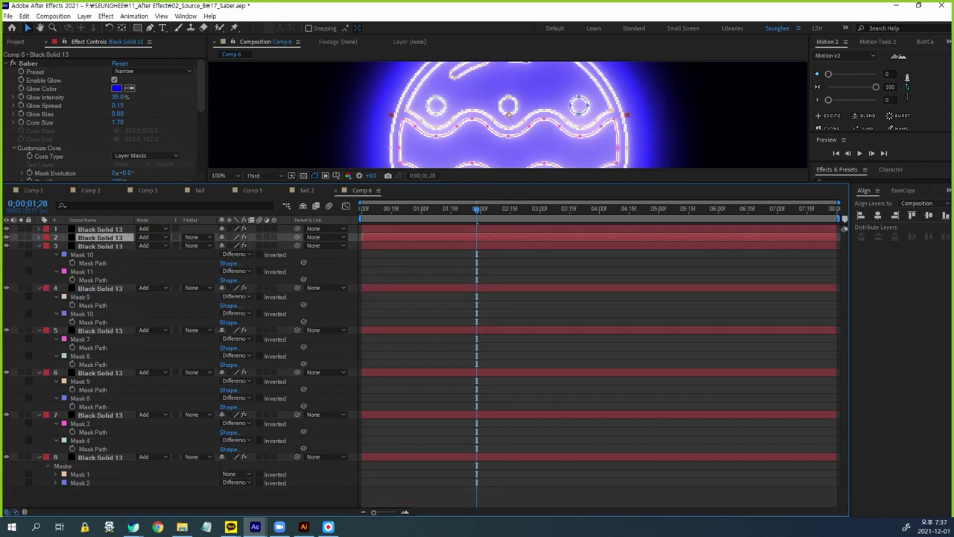
# Undo and redo the split, then split all sixteen masks into separate layers and enlarge the viewer
pyautogui.hotkey('ctrl', 'z')
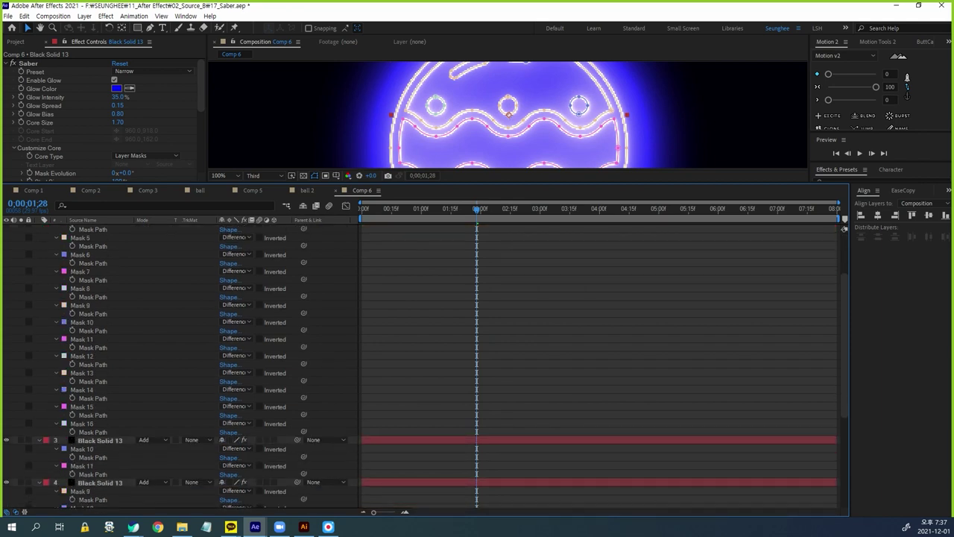
pyautogui.hotkey('ctrl', 'z')
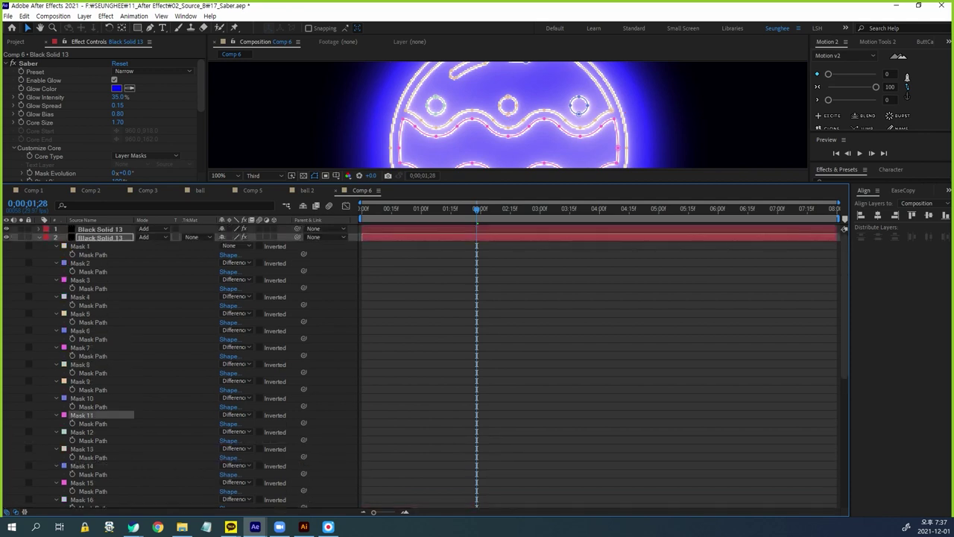
pyautogui.hotkey('ctrl', 'shift', 'z')
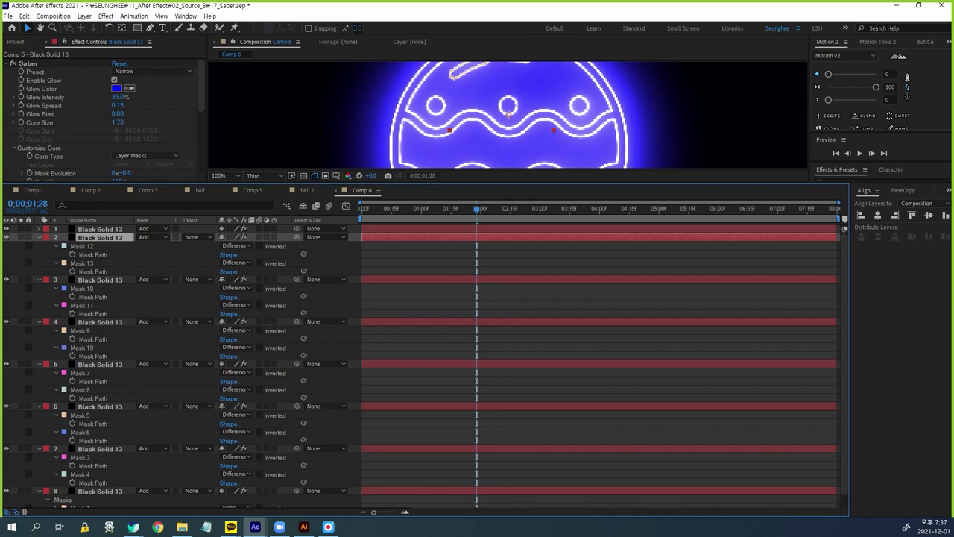
pyautogui.hotkey('ctrl', 'shift', 'z')
pyautogui.hotkey('ctrl', 'z')
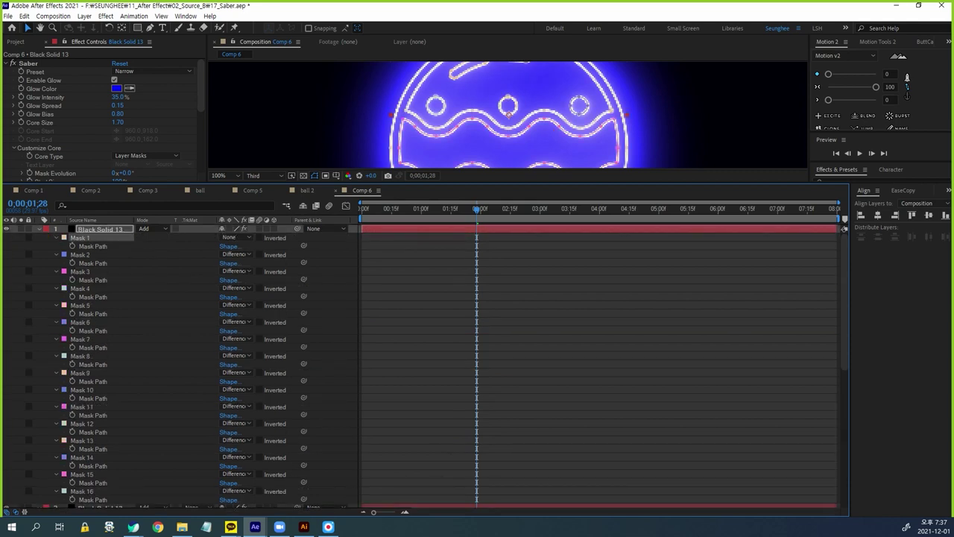
pyautogui.hotkey('ctrl', 'a')
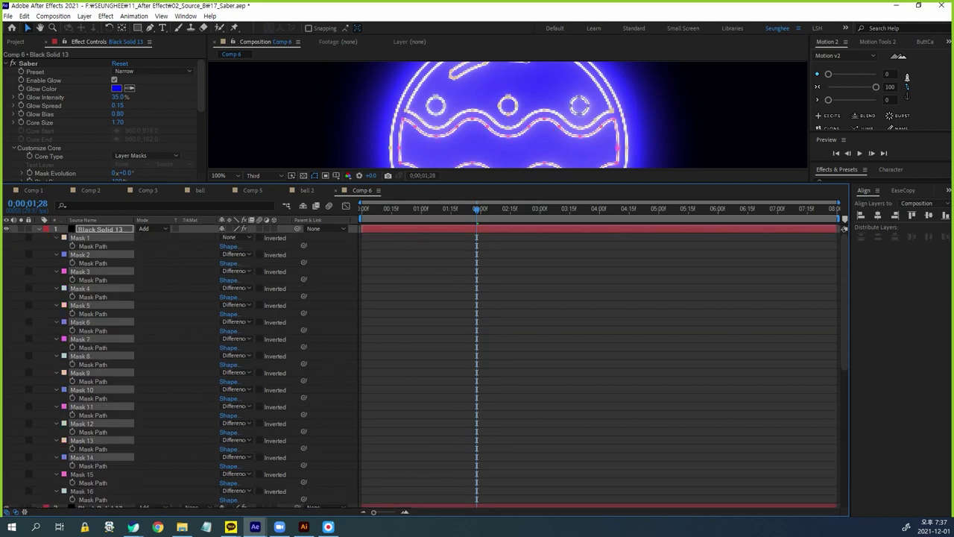
pyautogui.hotkey('ctrl', 'shift', 'z')
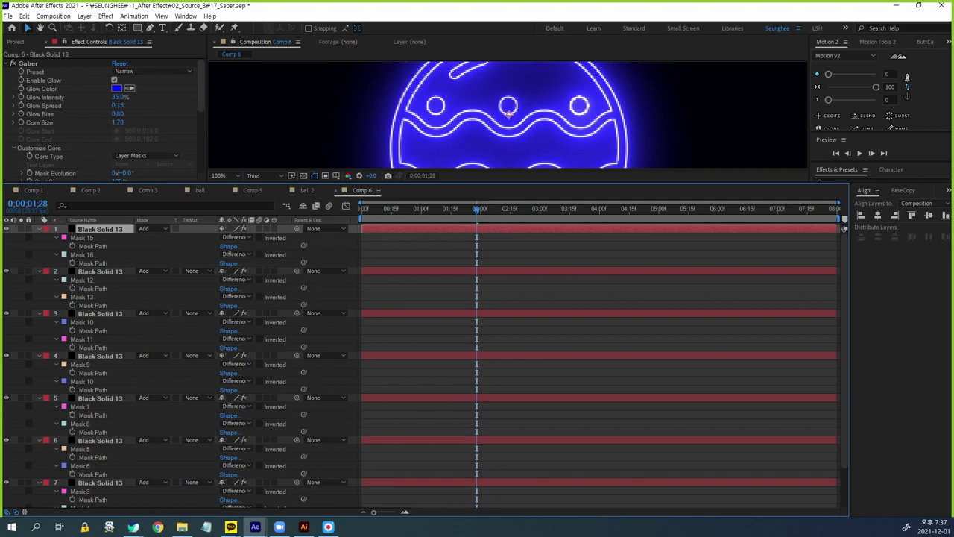
pyautogui.moveTo(477, 183); pyautogui.dragTo(477, 352)
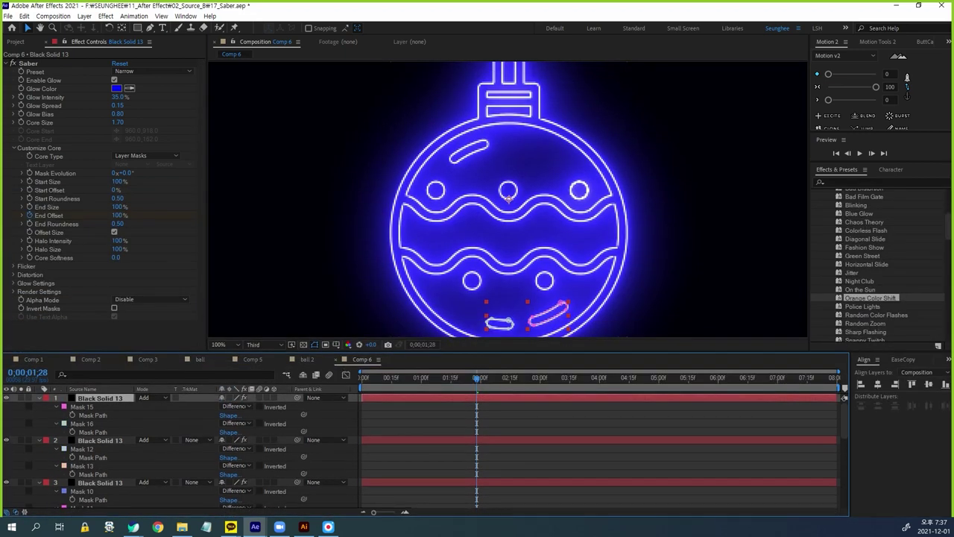
# Give the first split layer a cyan 00FFFF Saber glow and the second a magenta FF00FF glow
pyautogui.click(116, 88)
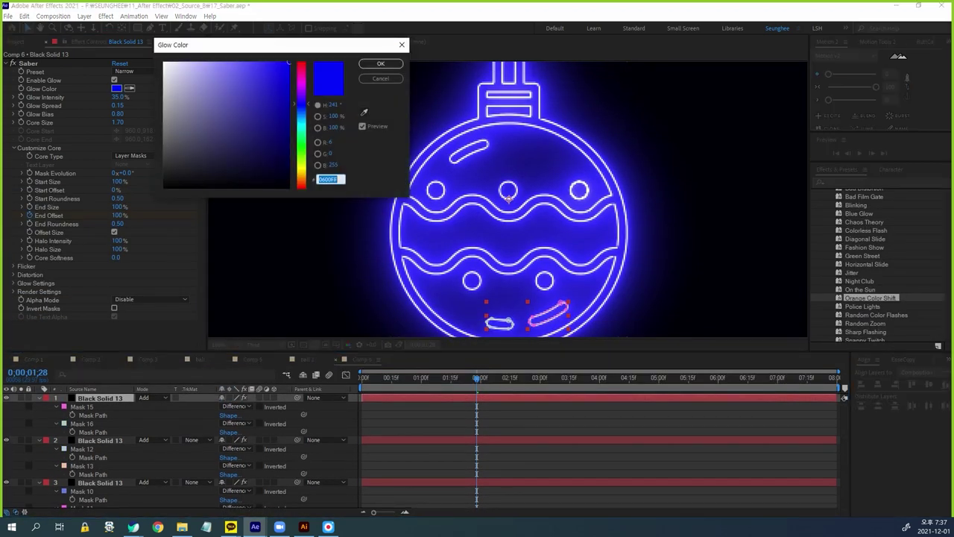
pyautogui.write('00FFFF')
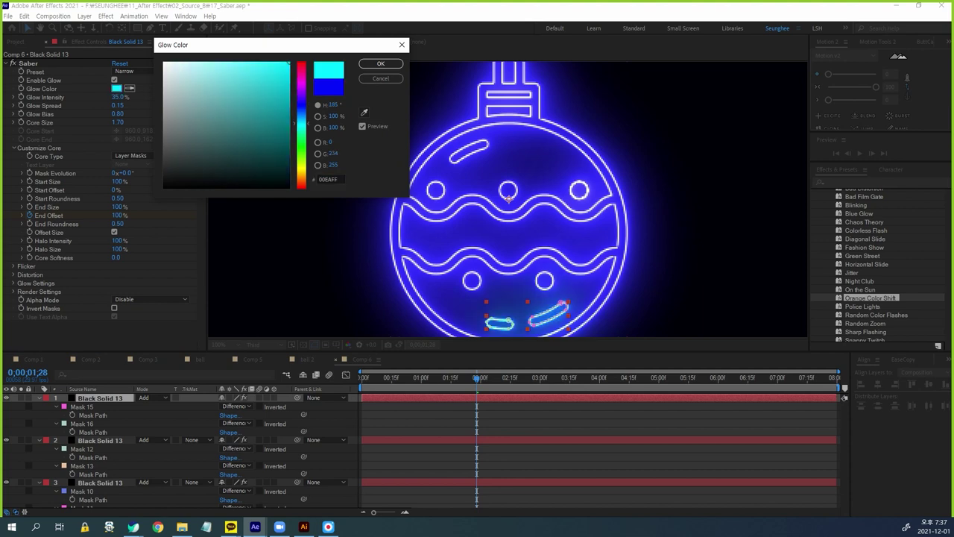
pyautogui.click(381, 64)
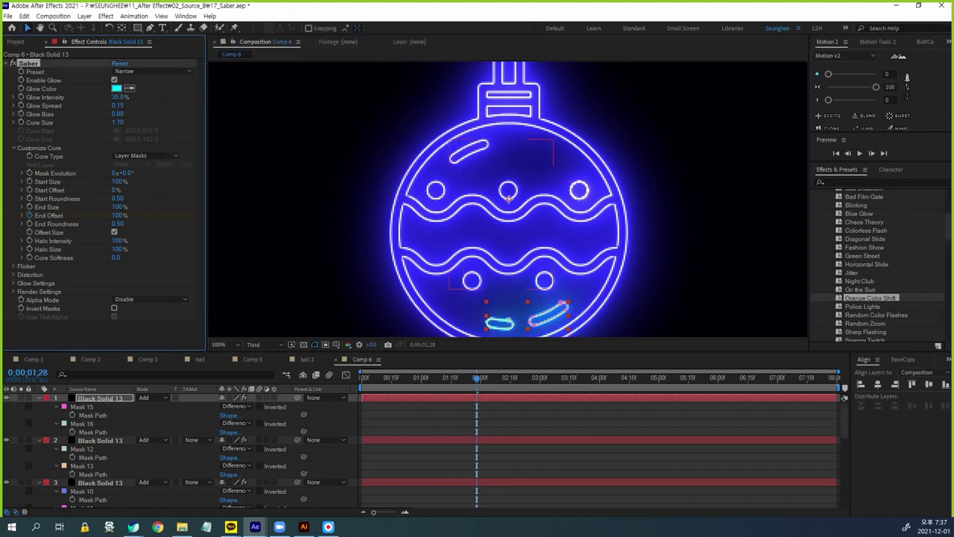
pyautogui.click(100, 440)
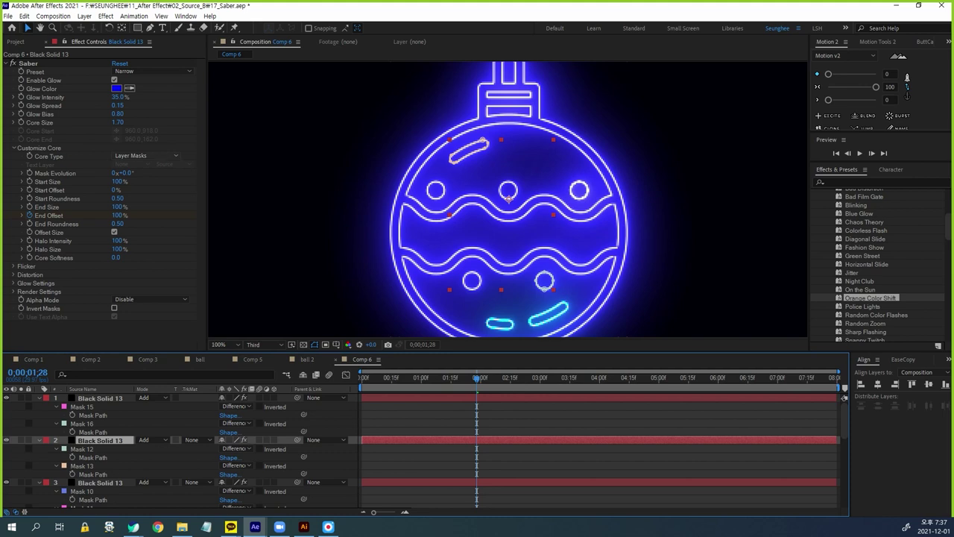
pyautogui.click(116, 88)
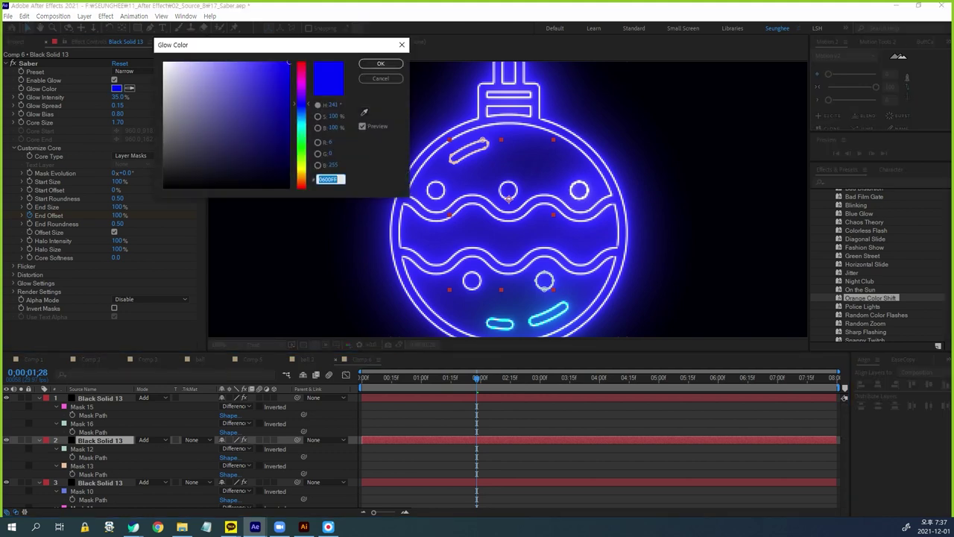
pyautogui.write('FF00FF')
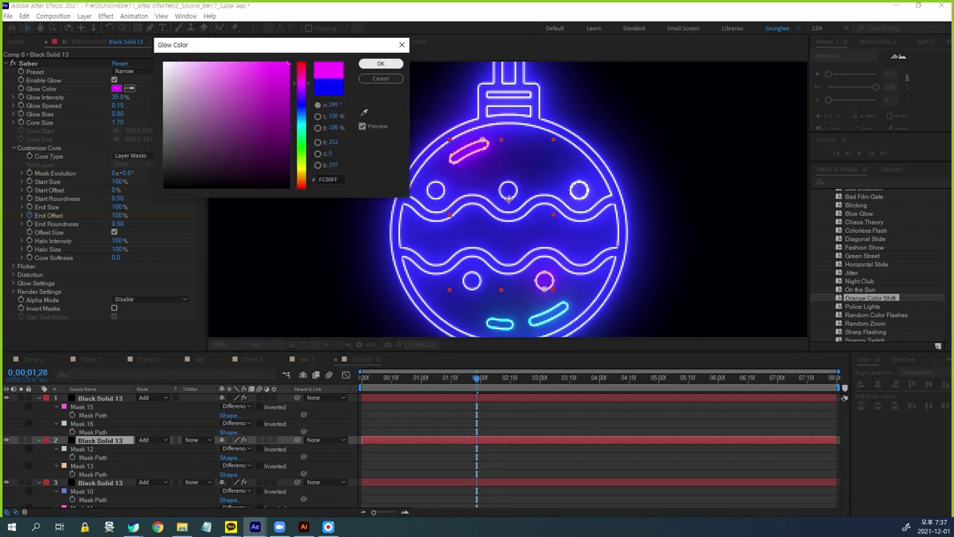
pyautogui.click(381, 63)
# Give the third layer a yellow-green CCFF00 glow and the fourth a magenta glow
pyautogui.click(100, 482)
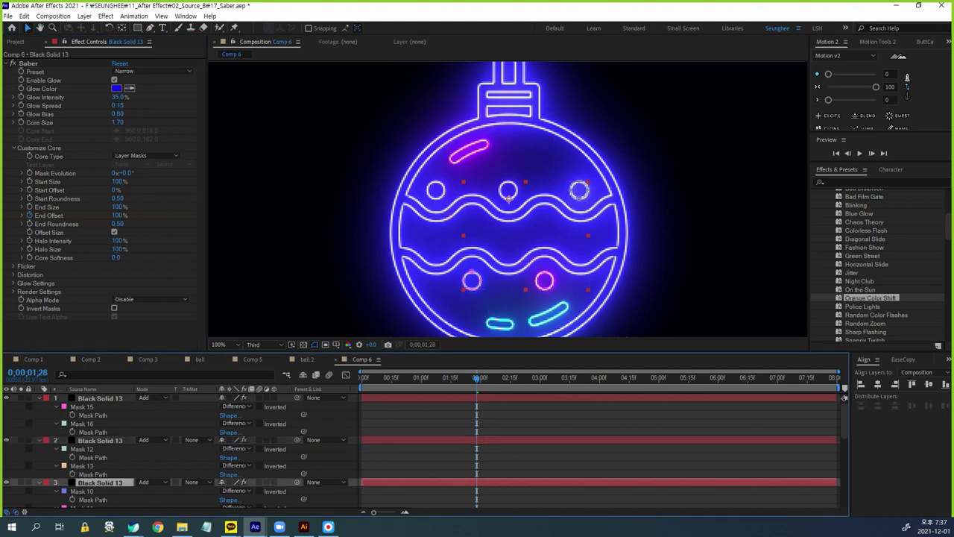
pyautogui.click(117, 88)
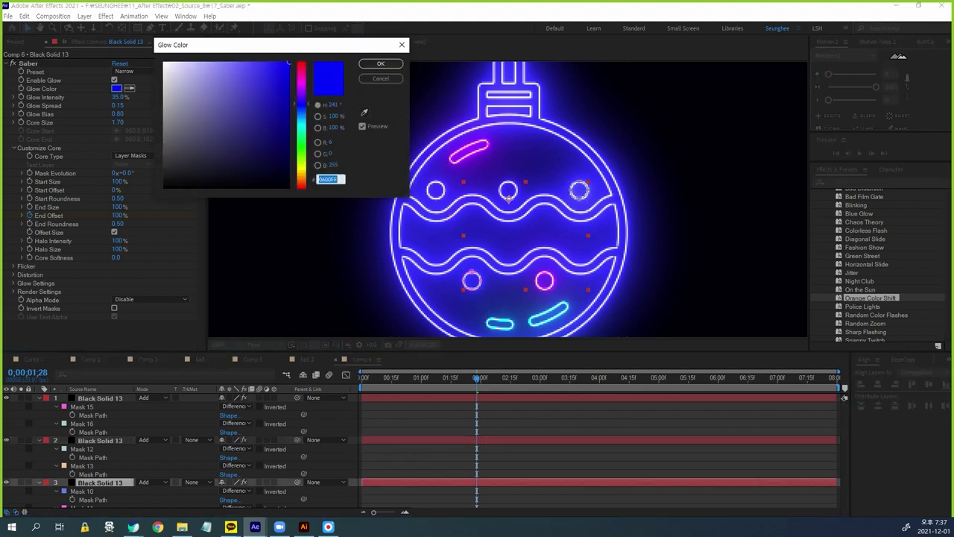
pyautogui.write('CCFF00')
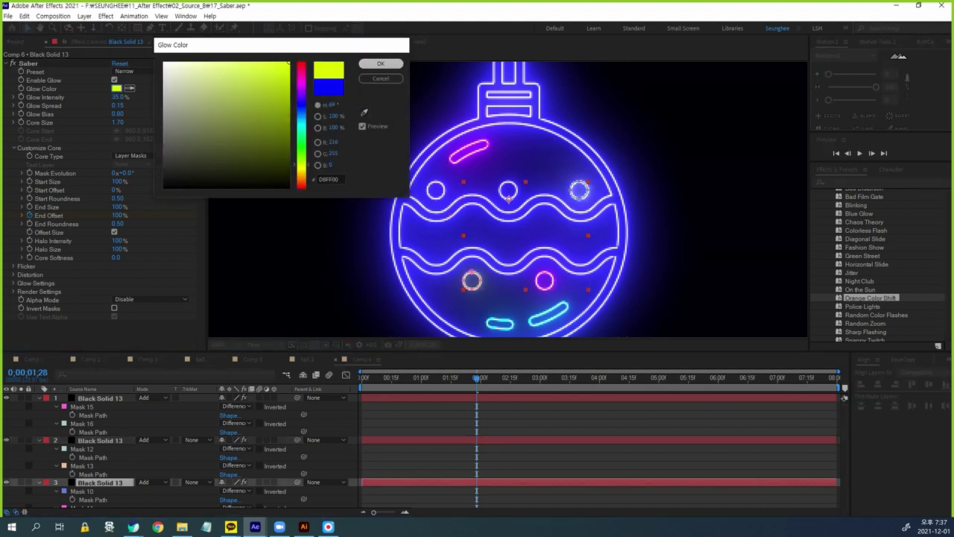
pyautogui.click(380, 64)
pyautogui.scroll(-2, 179, 447)
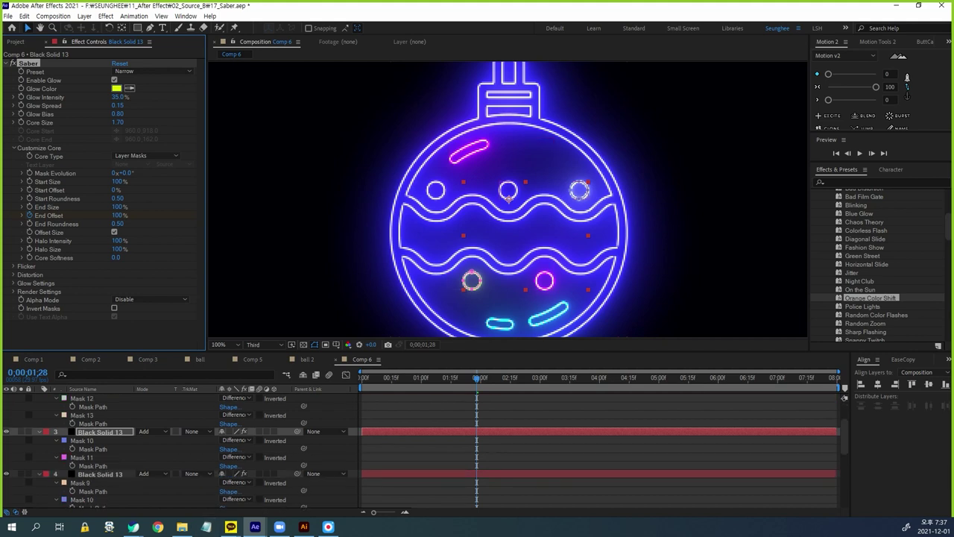
pyautogui.click(100, 473)
pyautogui.click(116, 88)
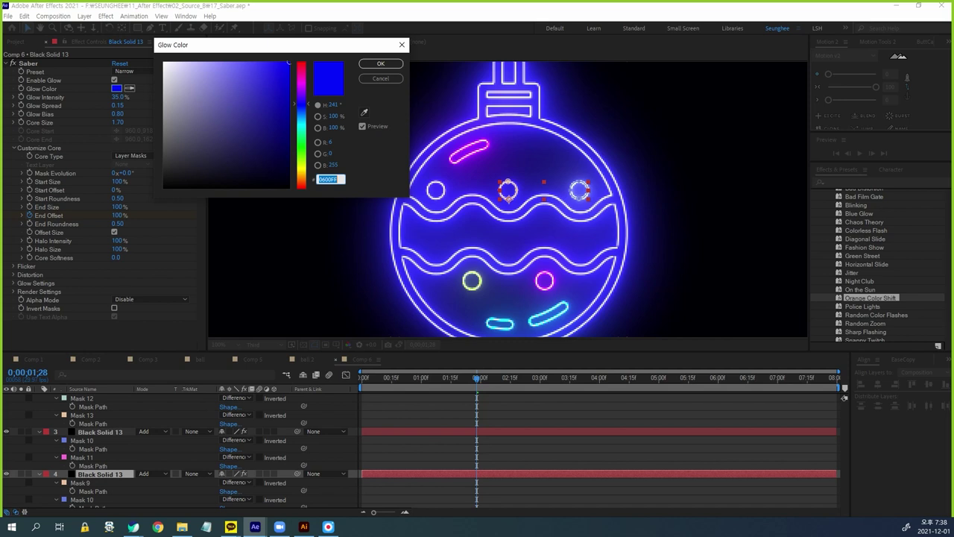
pyautogui.click(301, 82)
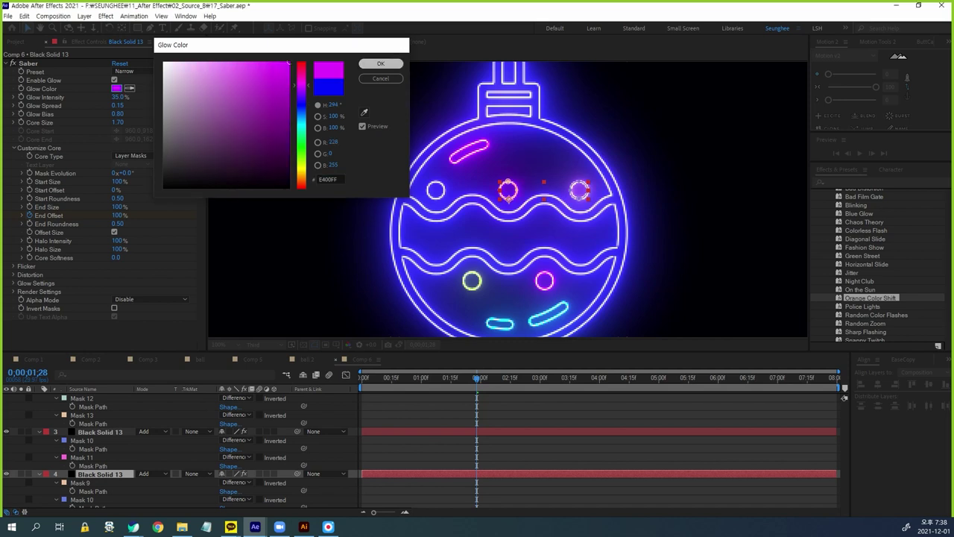
pyautogui.click(380, 63)
pyautogui.scroll(-3, 179, 447)
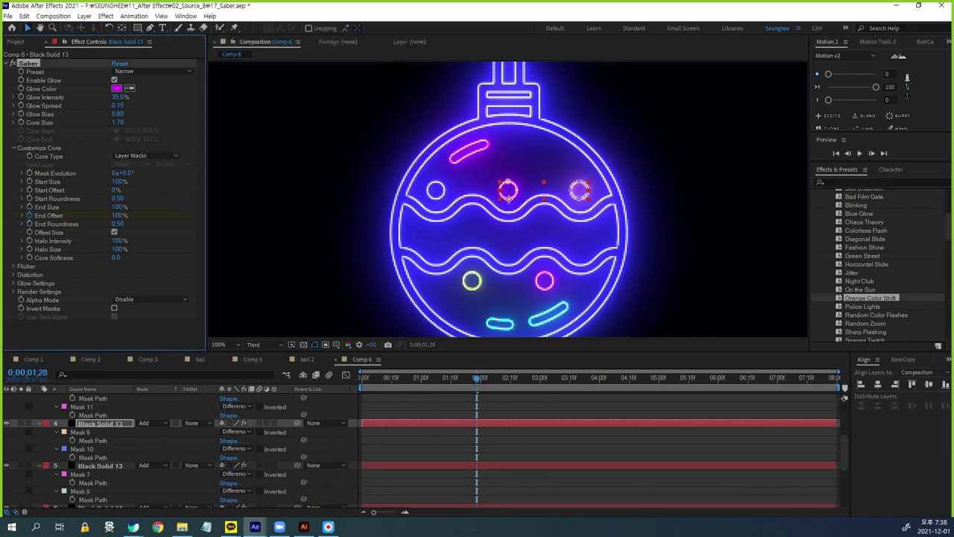
# Give the fifth and sixth layers cyan 00FFFC and cyan-green 00FFD2 Saber glows
pyautogui.click(99, 465)
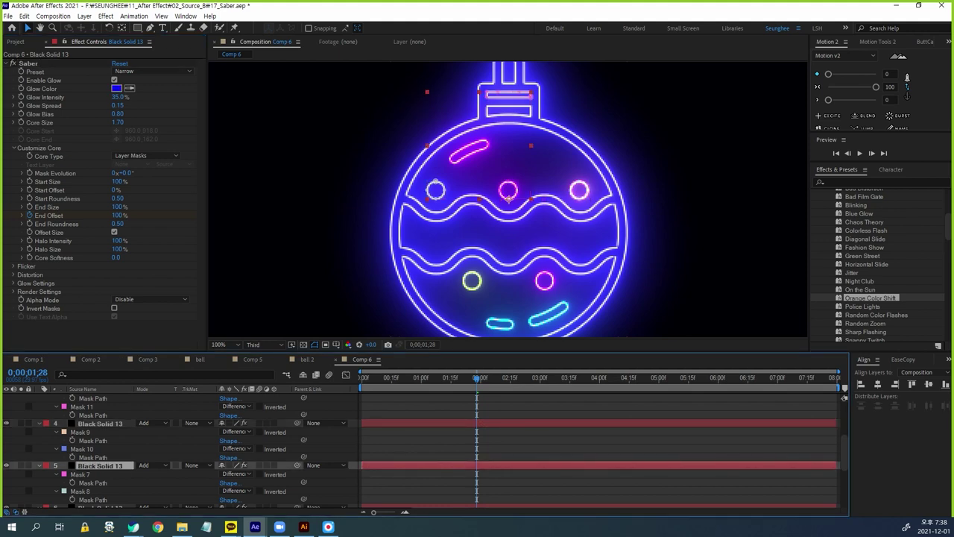
pyautogui.click(116, 88)
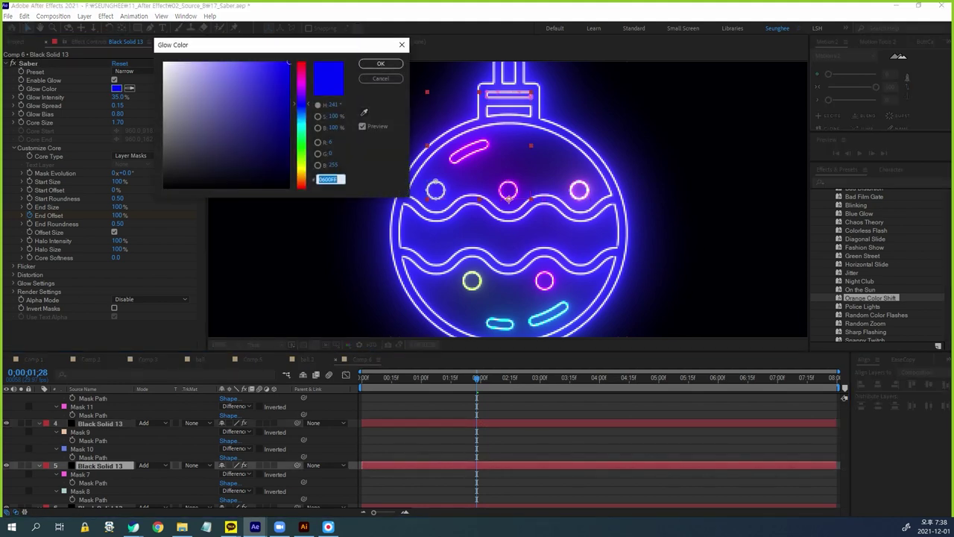
pyautogui.write('00FFFC')
pyautogui.press('Return')
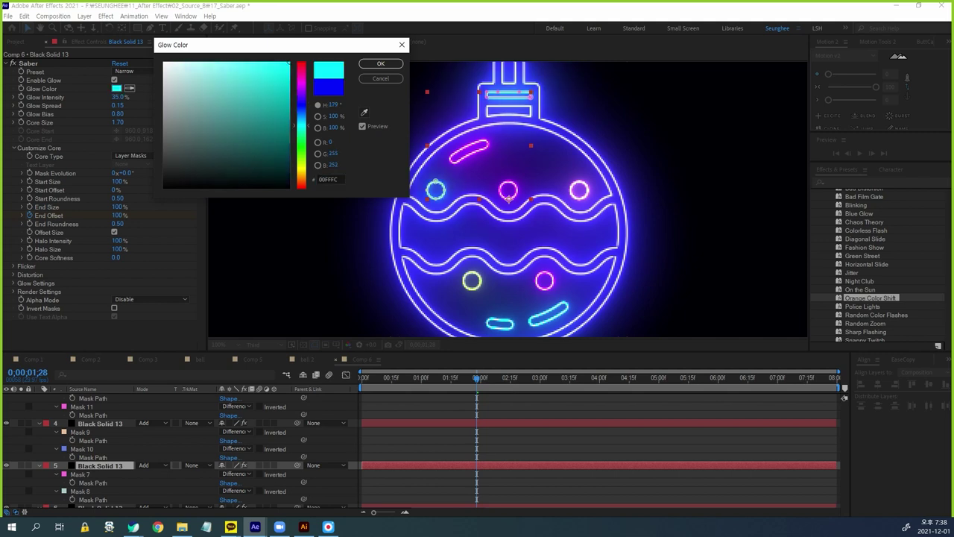
pyautogui.click(380, 63)
pyautogui.scroll(-2, 223, 447)
pyautogui.click(100, 456)
pyautogui.click(116, 88)
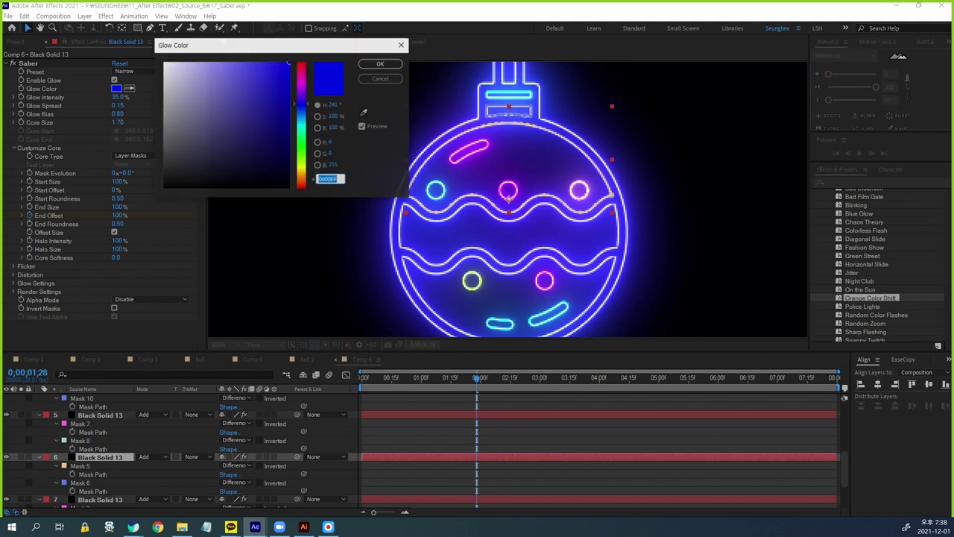
pyautogui.write('00FFD2')
pyautogui.press('Tab')
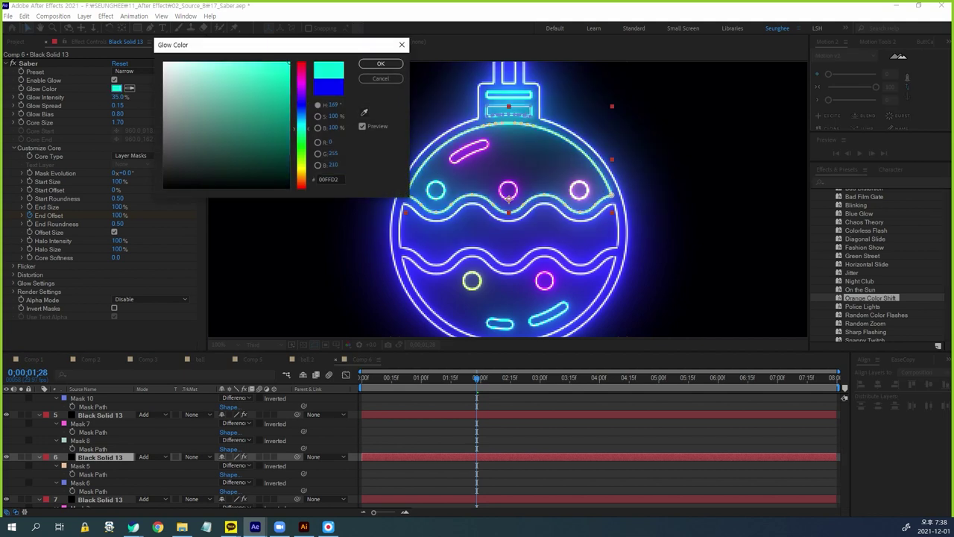
pyautogui.click(380, 64)
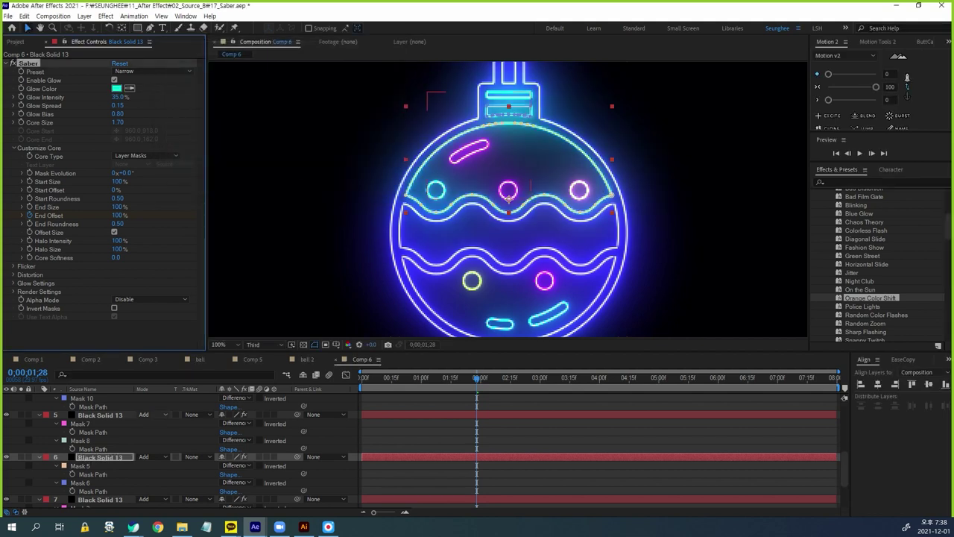
pyautogui.scroll(-2, 179, 447)
# Keep the seventh layer blue and set layer 8's outer ring glow to magenta F600FF
pyautogui.click(100, 436)
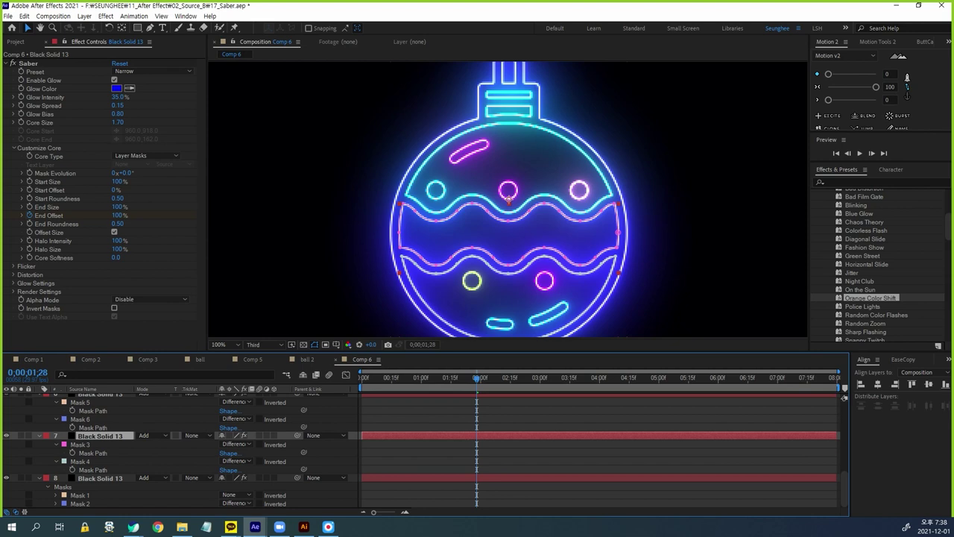
pyautogui.click(116, 88)
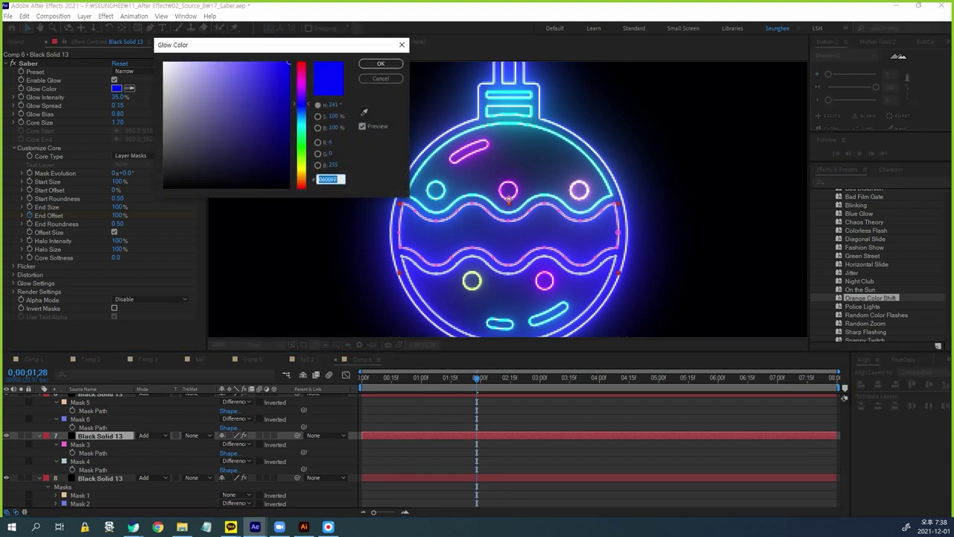
pyautogui.click(381, 64)
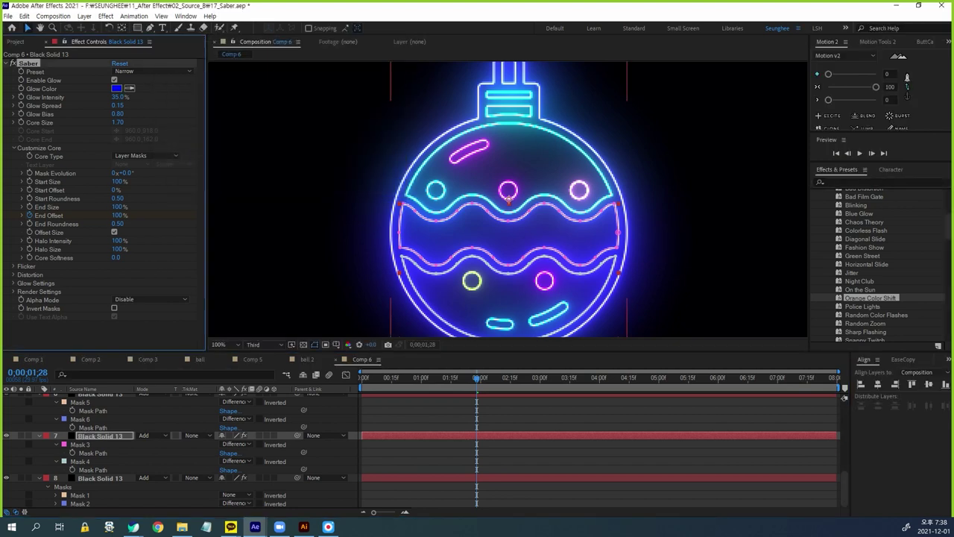
pyautogui.click(100, 477)
pyautogui.click(116, 88)
pyautogui.write('F600FF')
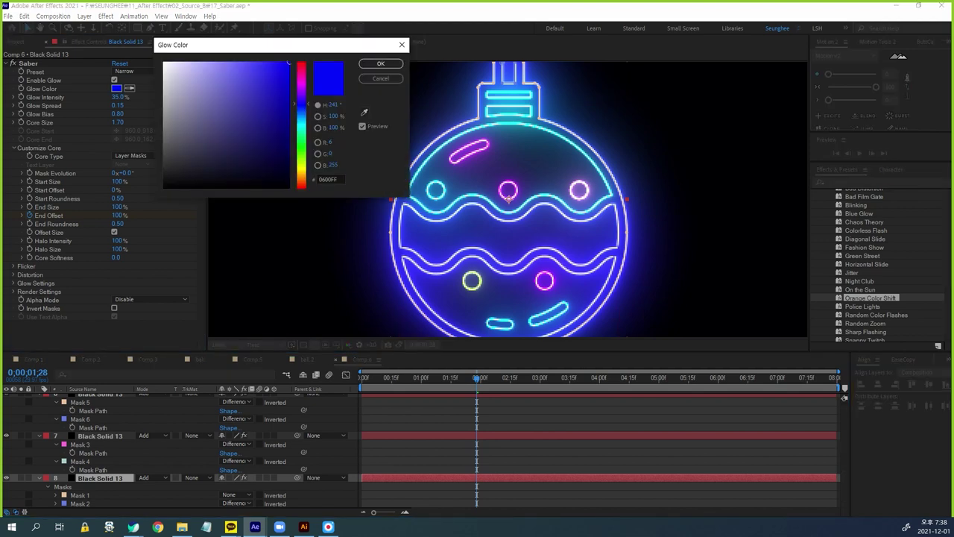
pyautogui.click(380, 64)
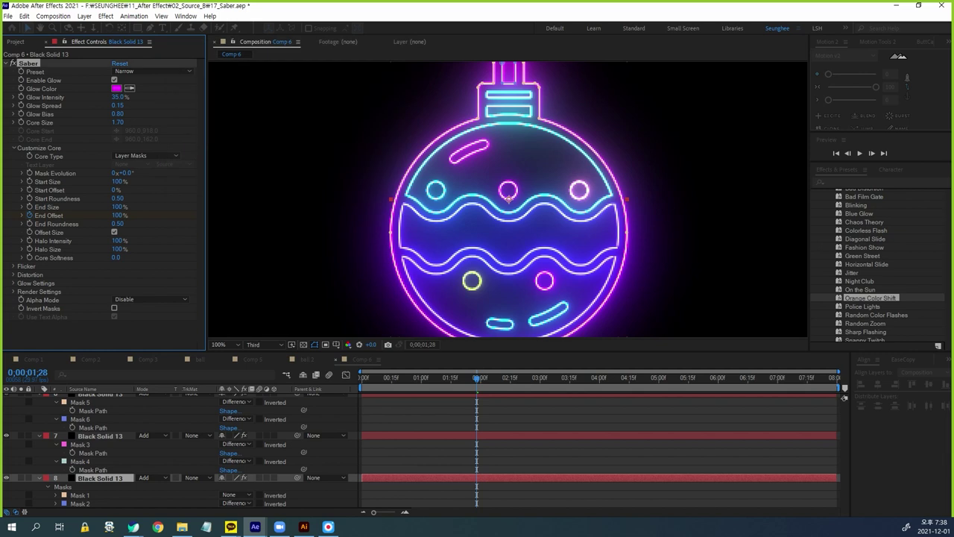
# Zoom the viewer to 50% and preview the ornament drawing on from the start
pyautogui.press(',')
pyautogui.press(',')
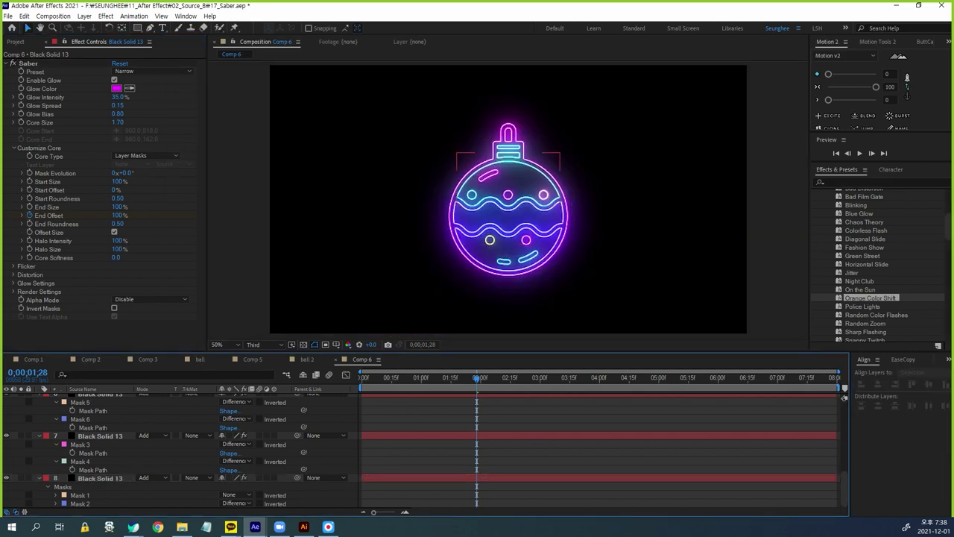
pyautogui.press('pageup')
pyautogui.press('space')
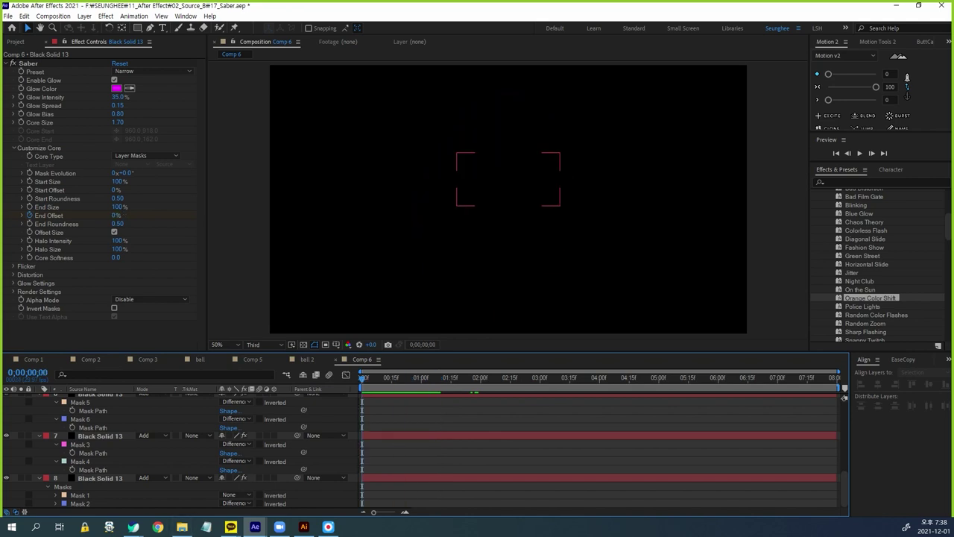
# Reveal then collapse all layers' End Offset keyframes, deselect everything, and select layer 8
pyautogui.hotkey('ctrl', 'a')
pyautogui.press('u')
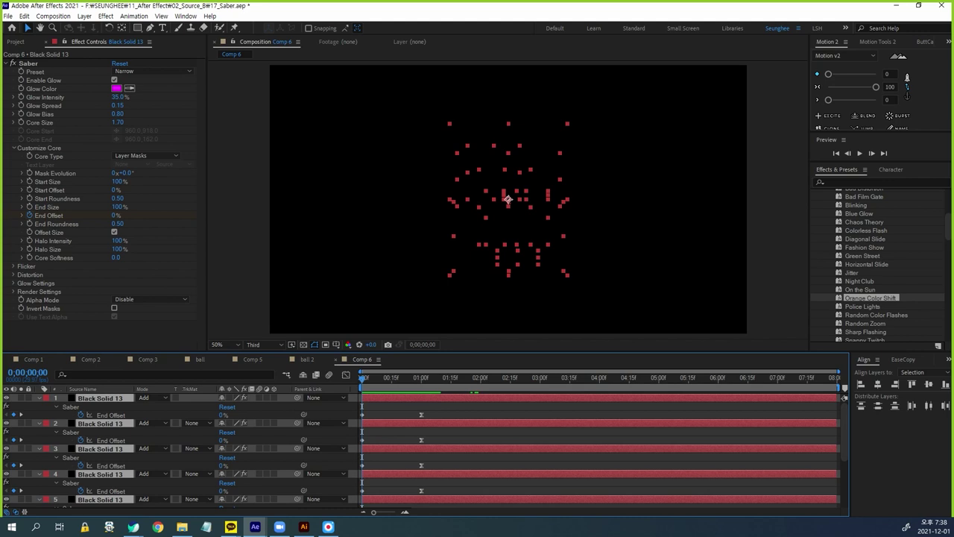
pyautogui.press('u')
pyautogui.press('F2')
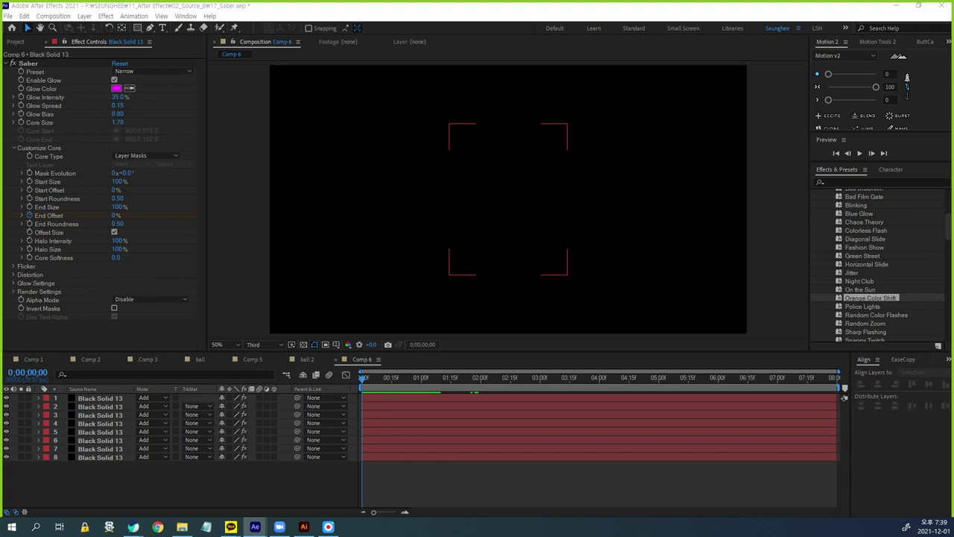
pyautogui.click(100, 457)
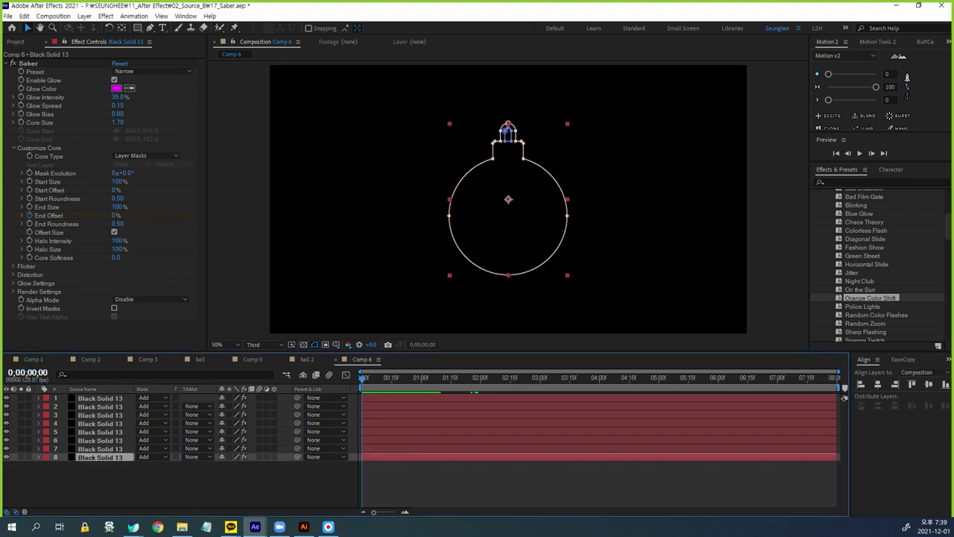
# Step layers 7 to 5 through frames 7, 14 and 21, starting layer 5 at frame 21
pyautogui.moveTo(27, 372); pyautogui.dragTo(37, 372)
pyautogui.hotkey('ctrl', 'Up')
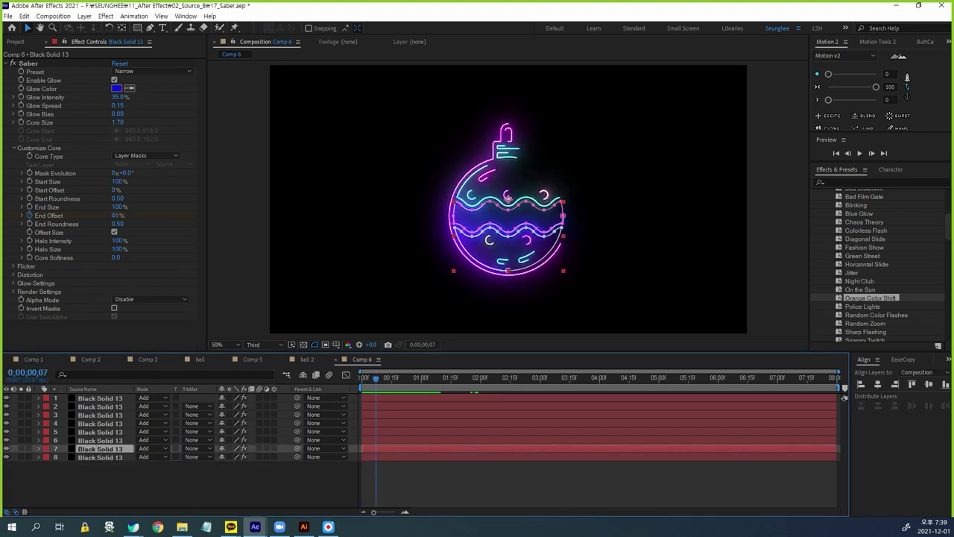
pyautogui.hotkey('ctrl', 'Up')
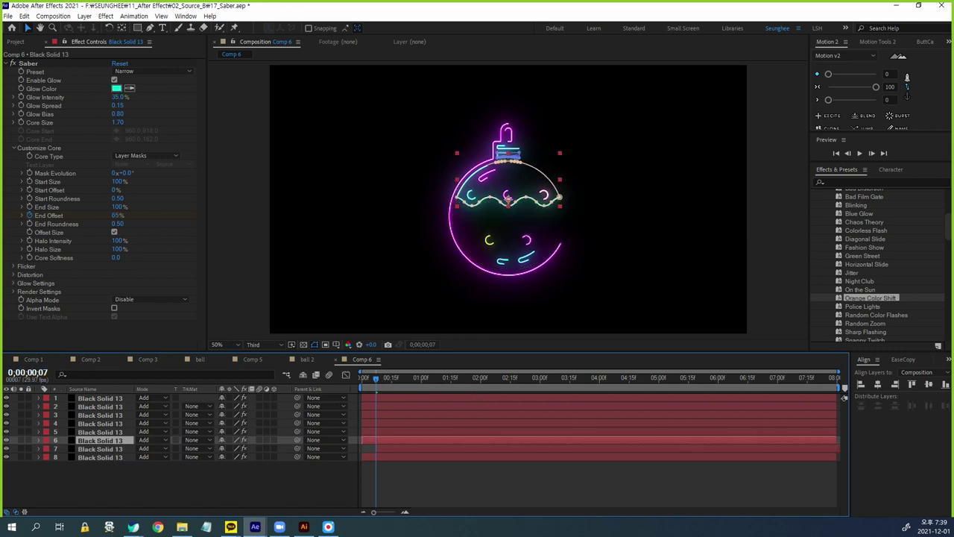
pyautogui.click(28, 373)
pyautogui.write('14')
pyautogui.press('Return')
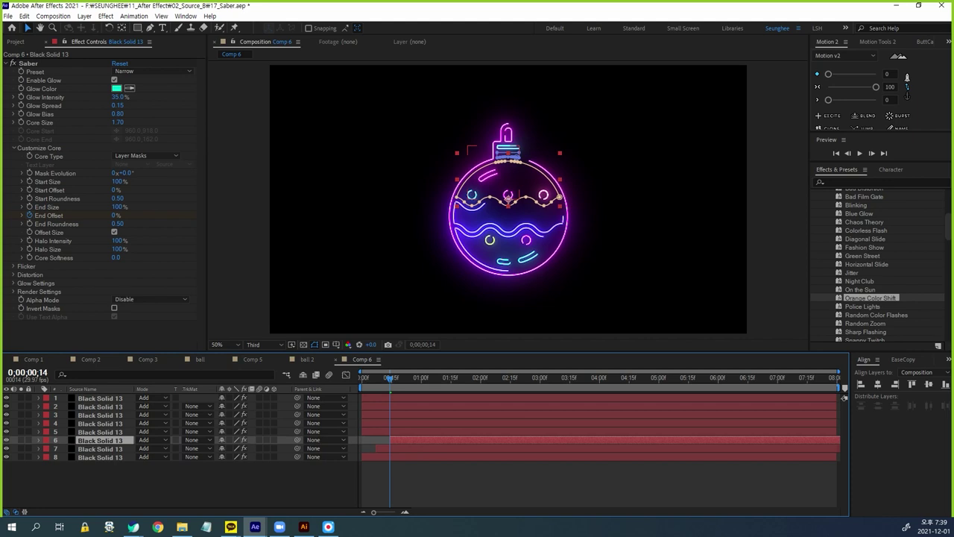
pyautogui.hotkey('ctrl', 'Up')
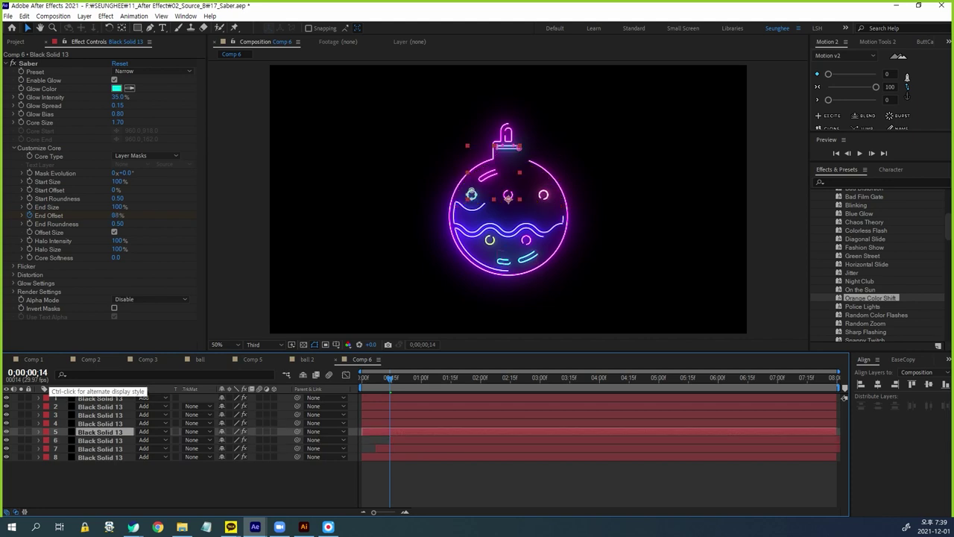
pyautogui.click(29, 372)
pyautogui.write('21')
pyautogui.press('Return')
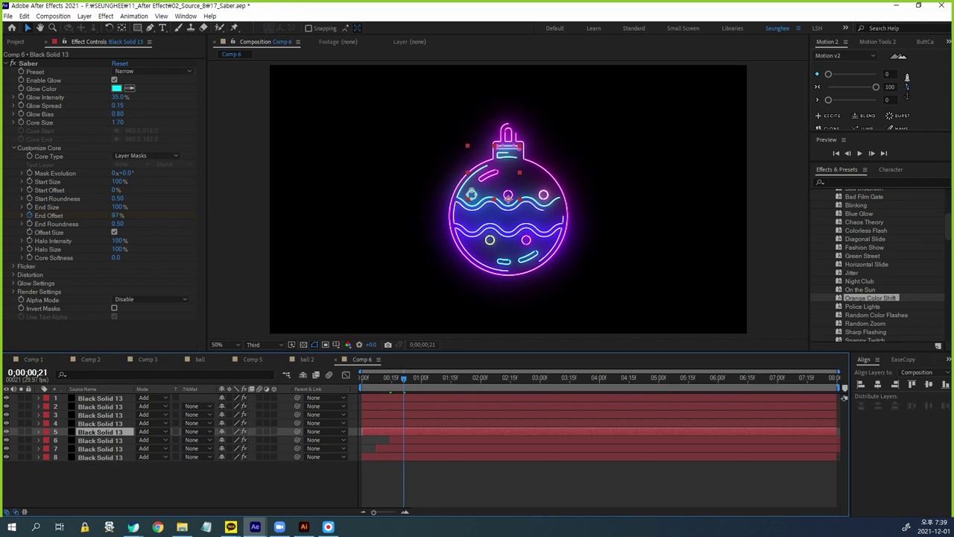
pyautogui.press('[')
# Start layer 4 at frame 28, check layer 5 in its Layer viewer, and reselect layer 3
pyautogui.click(29, 372)
pyautogui.write('28')
pyautogui.press('Return')
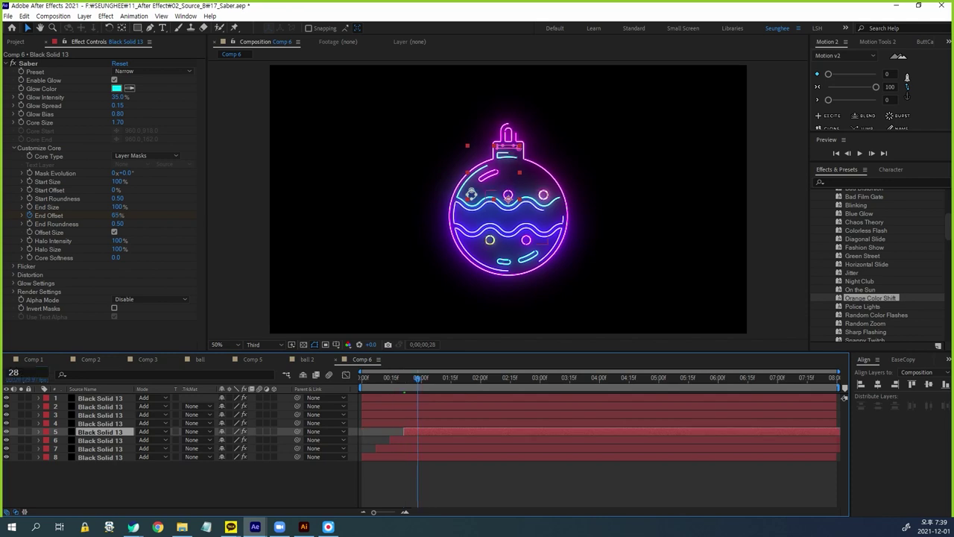
pyautogui.hotkey('ctrl', 'Up')
pyautogui.press('[')
pyautogui.hotkey('ctrl', 'Up')
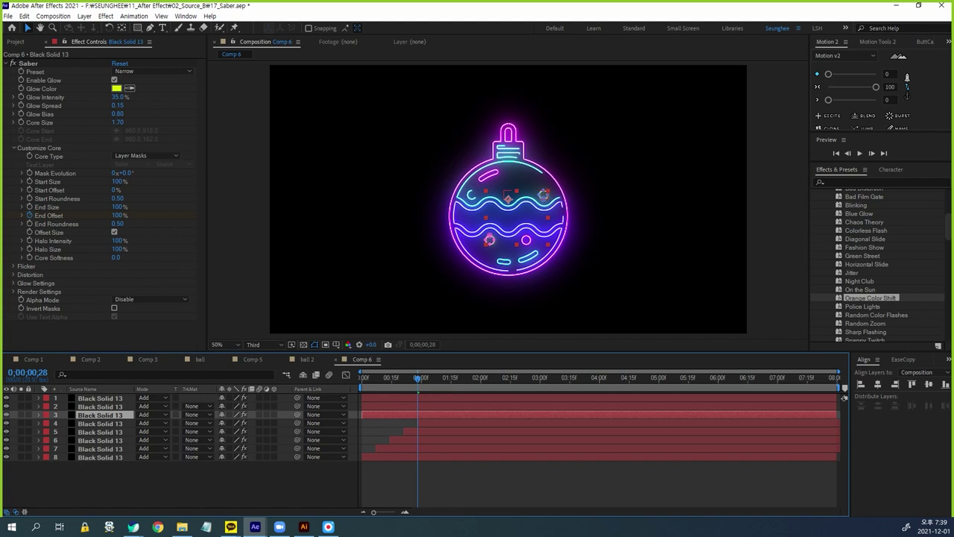
pyautogui.click(100, 397)
pyautogui.doubleClick(100, 432)
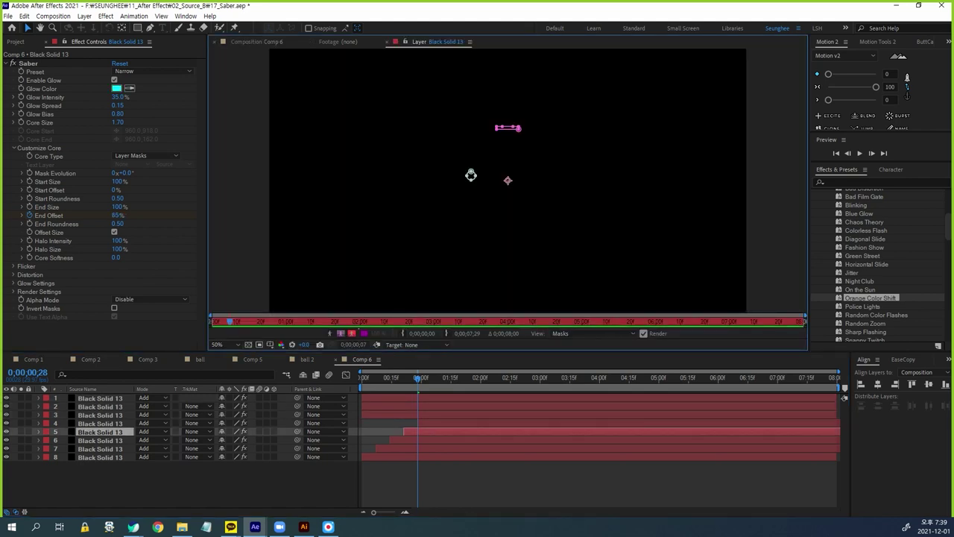
pyautogui.press('\\')
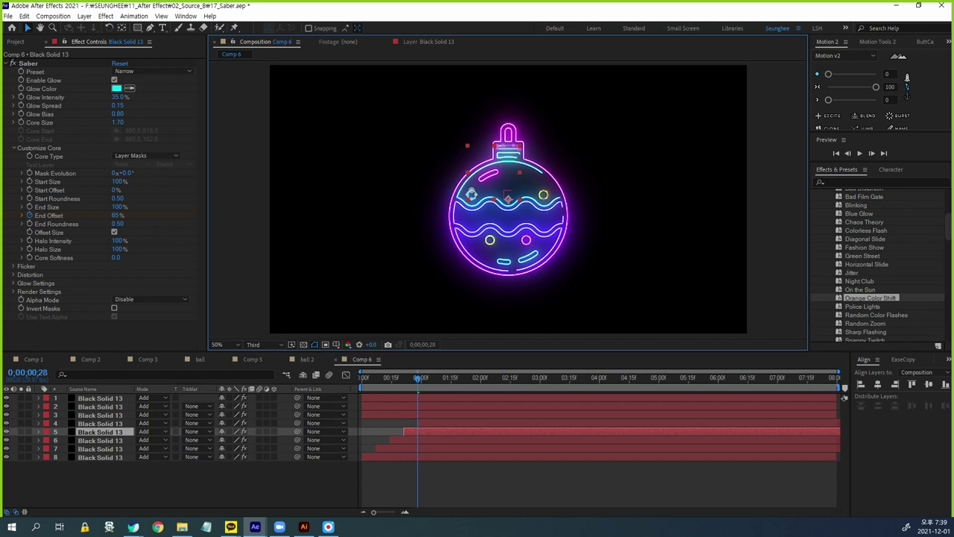
pyautogui.hotkey('ctrl', 'Up')
pyautogui.hotkey('ctrl', 'Up')
# Start layer 3 at 0;00;01;05 and layer 2 at 0;00;01;12
pyautogui.click(27, 372)
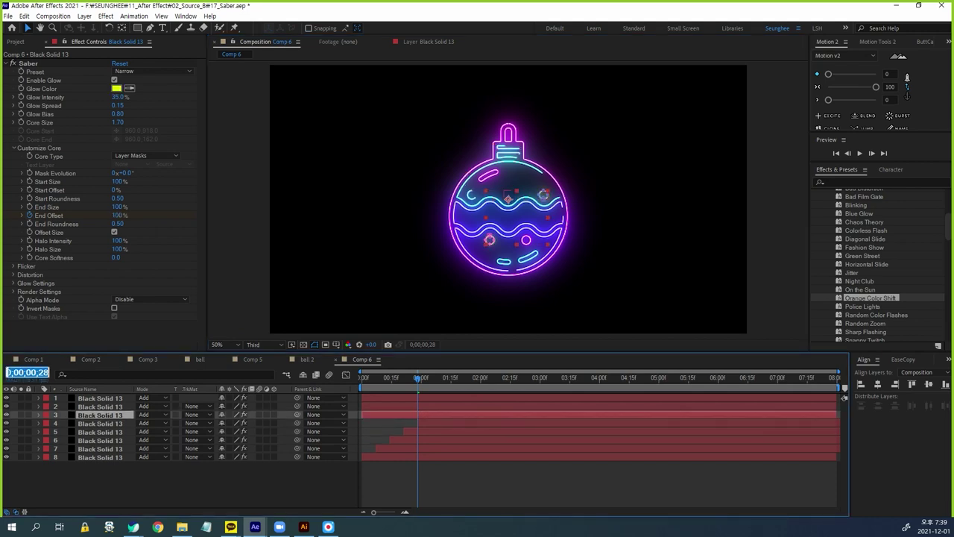
pyautogui.write('105')
pyautogui.press('Return')
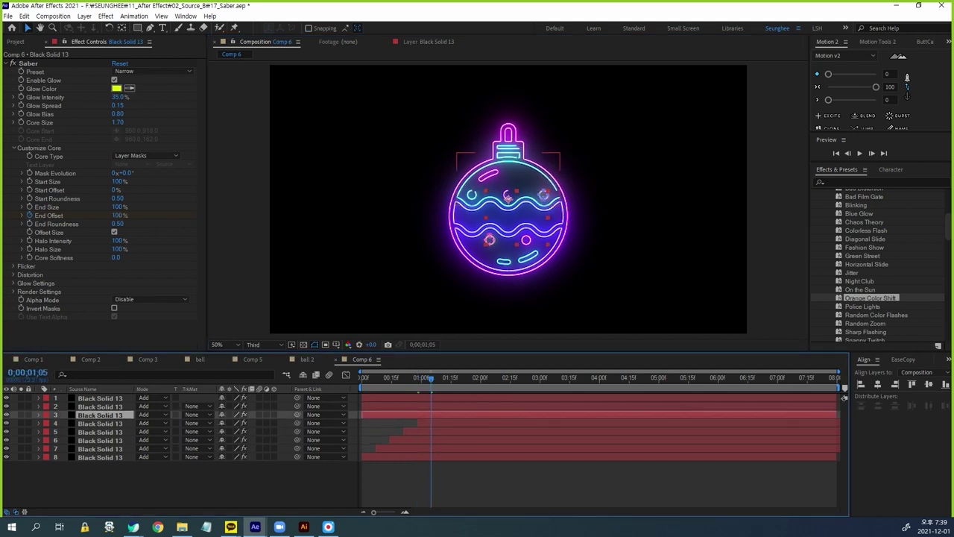
pyautogui.press('[')
pyautogui.hotkey('ctrl', 'Up')
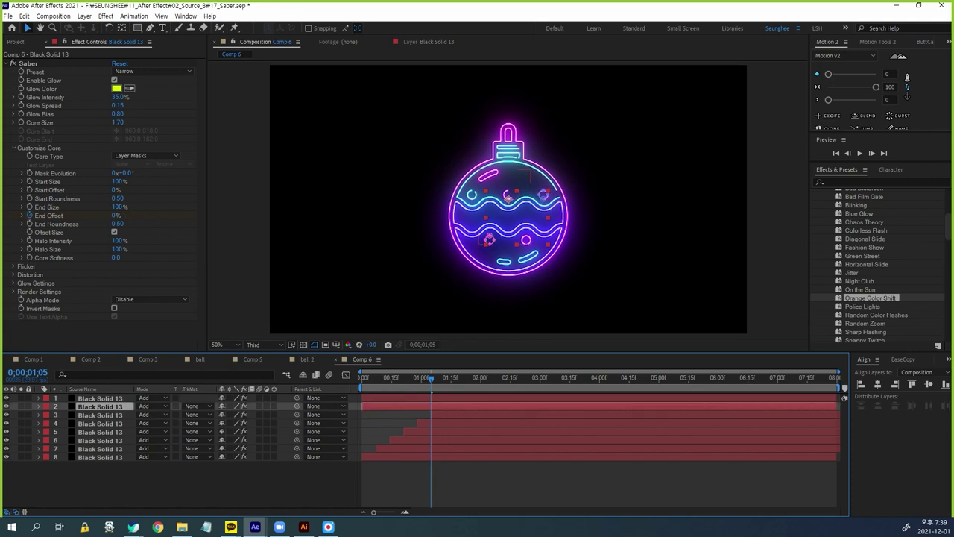
pyautogui.click(28, 372)
pyautogui.write('1;12')
pyautogui.press('Return')
pyautogui.press('[')
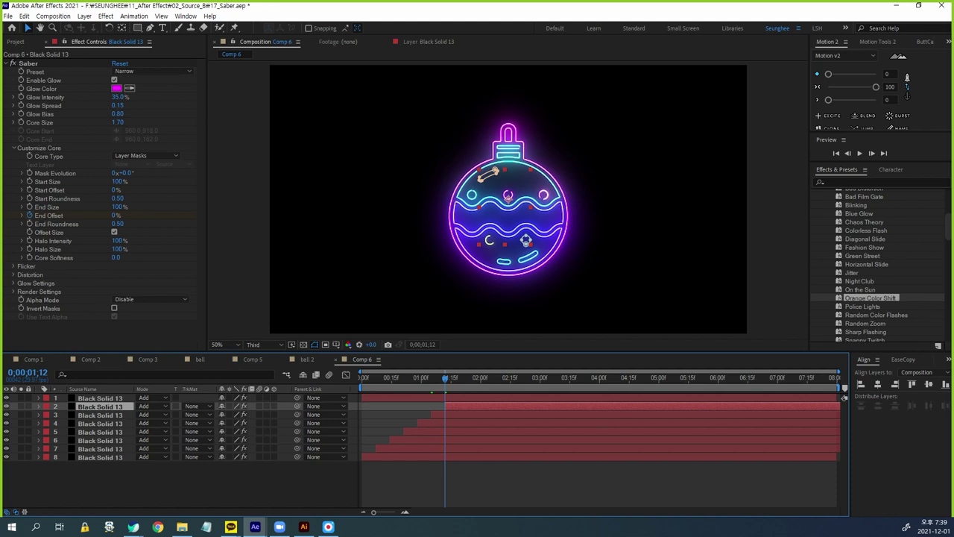
# Start layer 1 at 0;00;01;19 and return to the beginning of the timeline
pyautogui.hotkey('ctrl', 'Up')
pyautogui.click(28, 372)
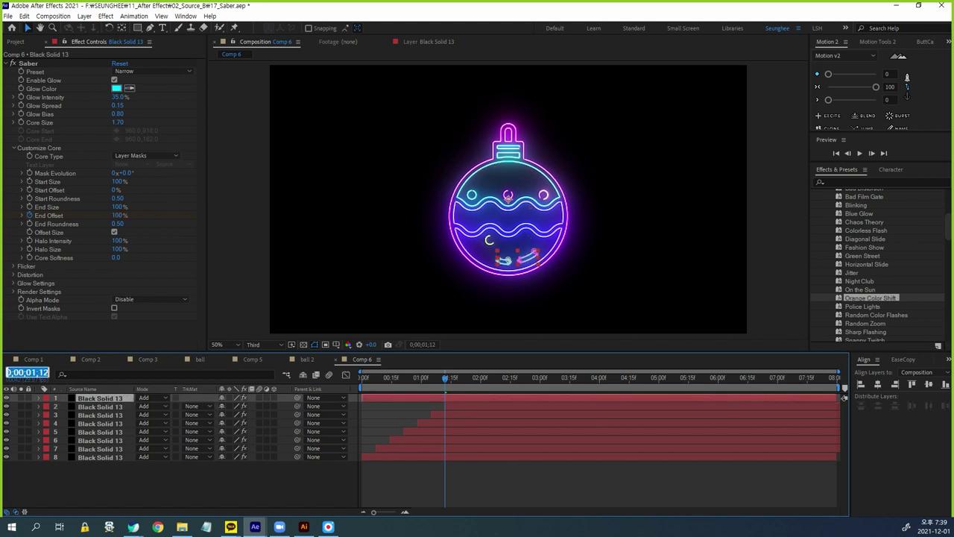
pyautogui.write('1;19')
pyautogui.press('Return')
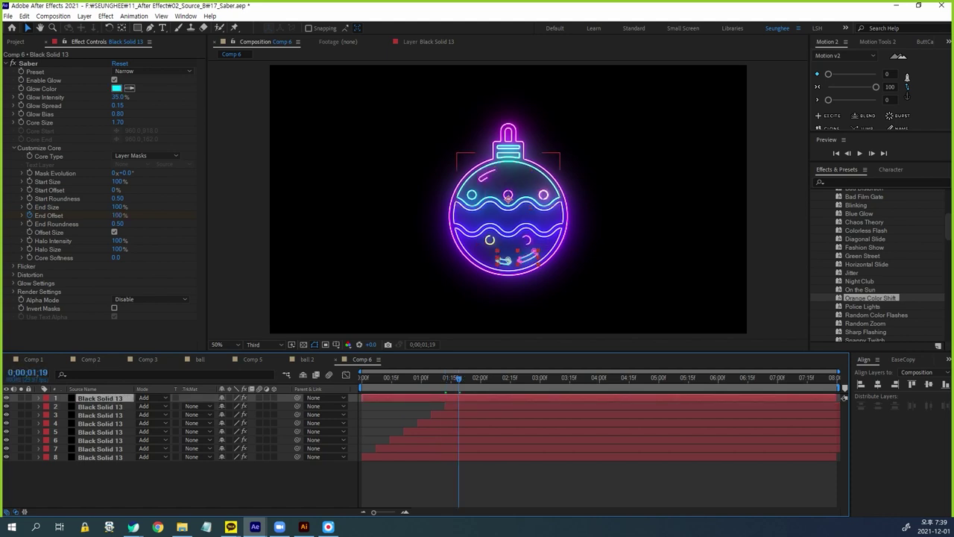
pyautogui.press('[')
pyautogui.press('Home')
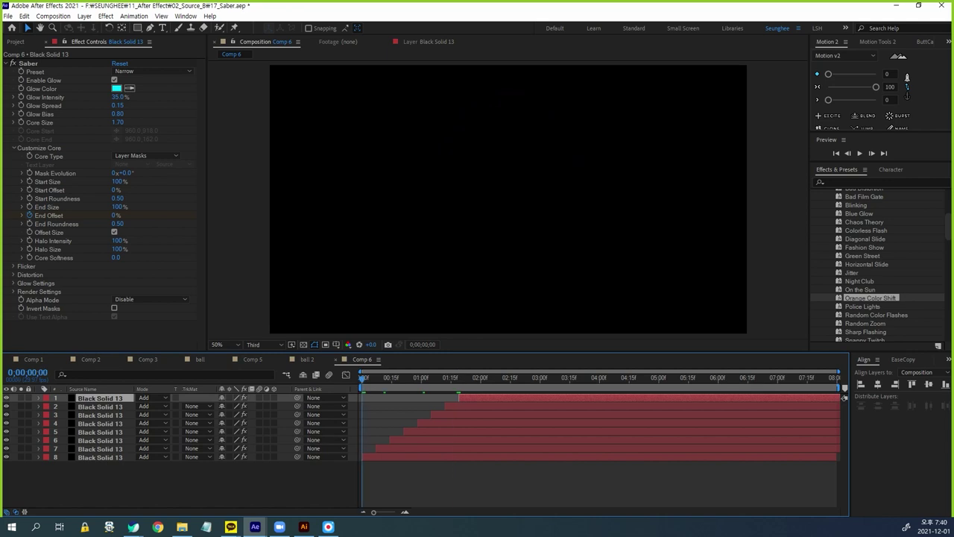
# Preview the staggered neon draw-on, then marquee-select all eight Black Solid 13 layers
pyautogui.press('space')
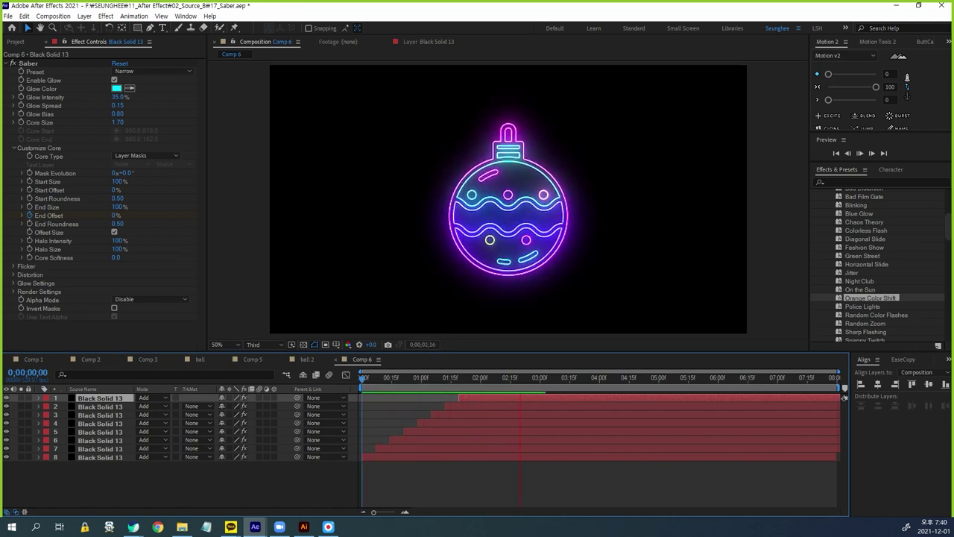
pyautogui.press('space')
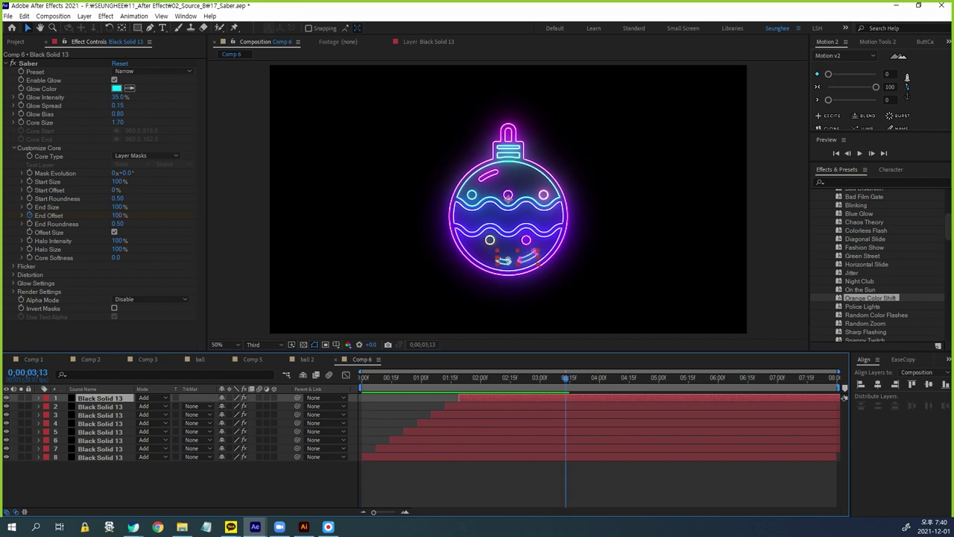
pyautogui.moveTo(133, 474); pyautogui.dragTo(97, 395)
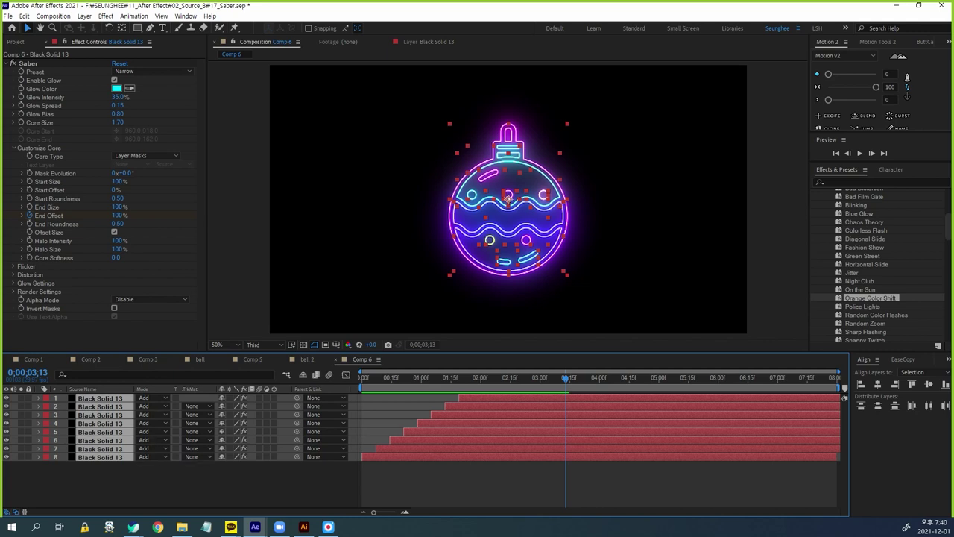
# Pre-compose the eight selected Black Solid 13 layers into a new composition named ok
pyautogui.rightClick(104, 398)
pyautogui.click(130, 343)
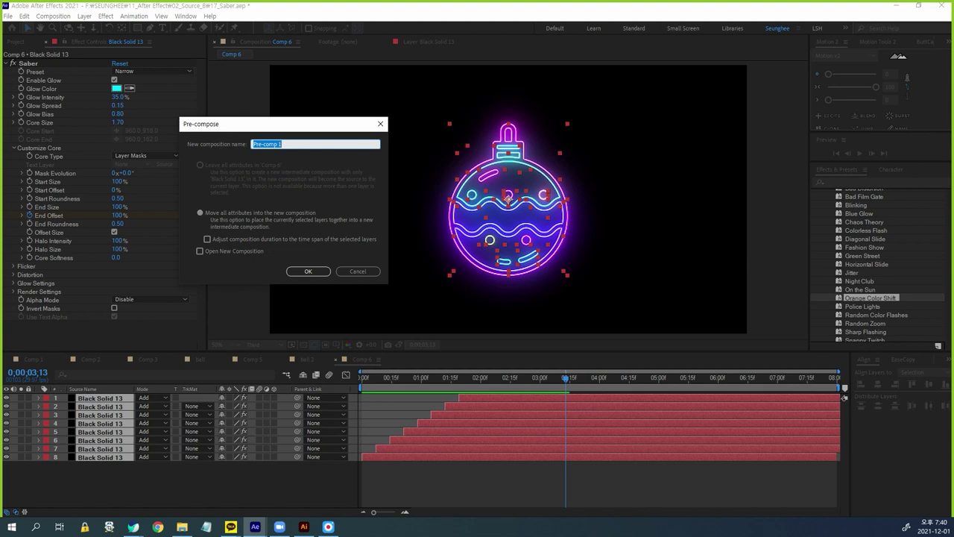
pyautogui.write('ol')
pyautogui.press('Return')
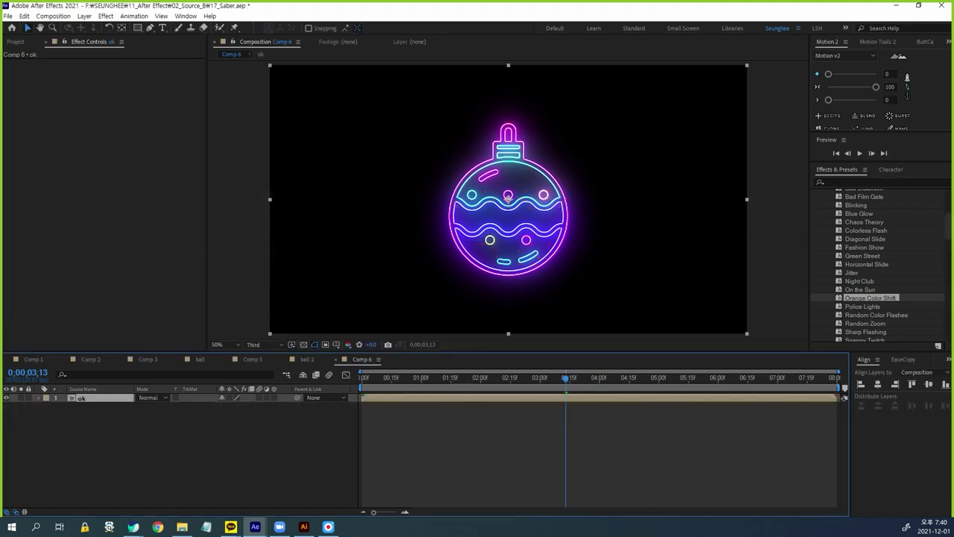
# Play back the pre-composed ornament to confirm it still looks the same
pyautogui.press('space')
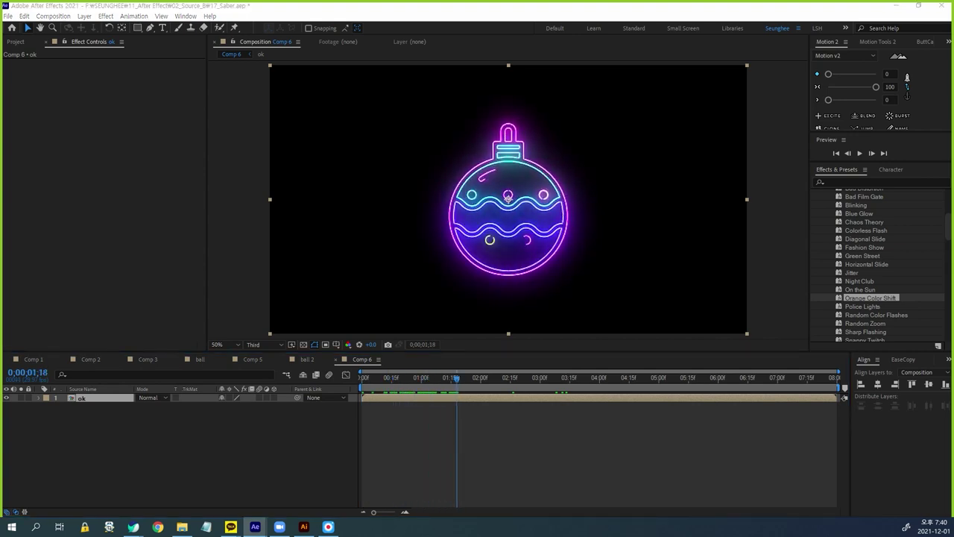
pyautogui.click(520, 322)
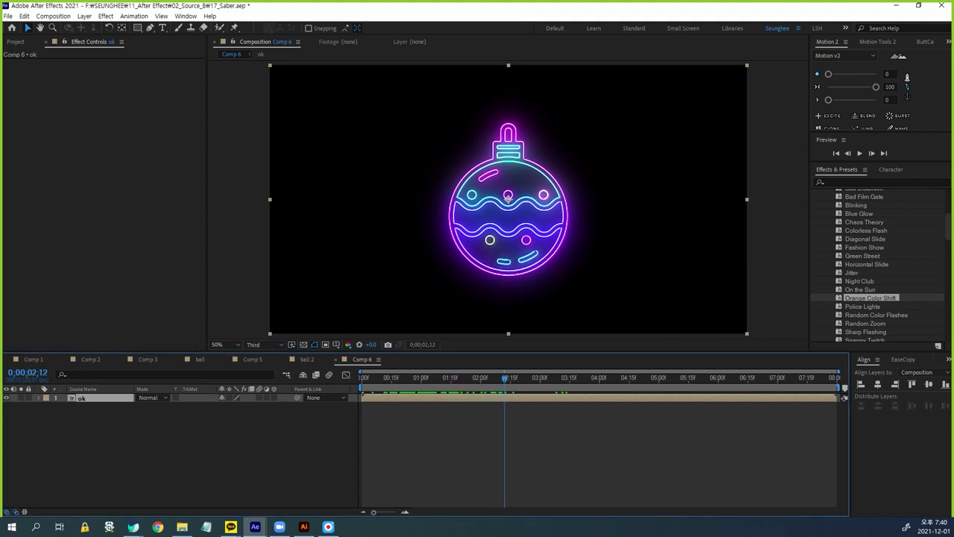
pyautogui.press('space')
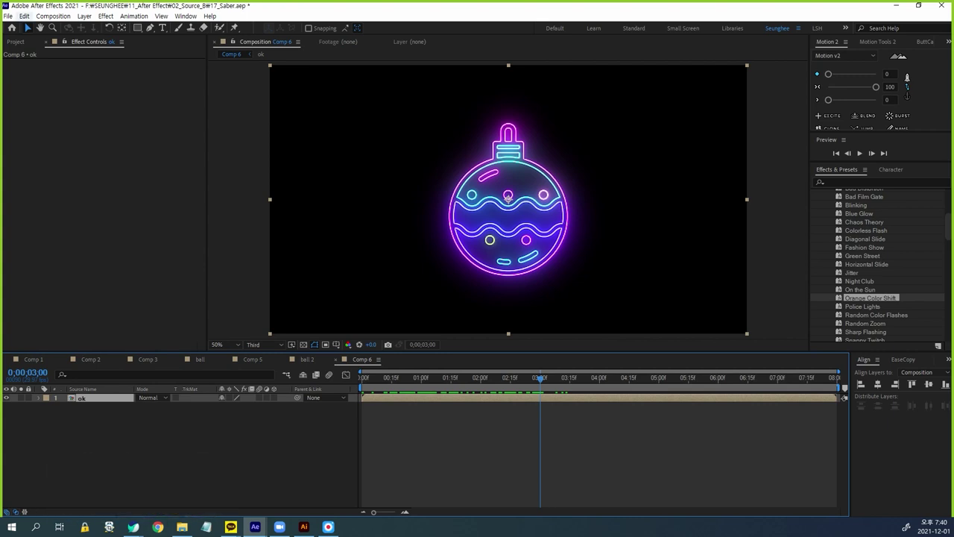
pyautogui.click(23, 15)
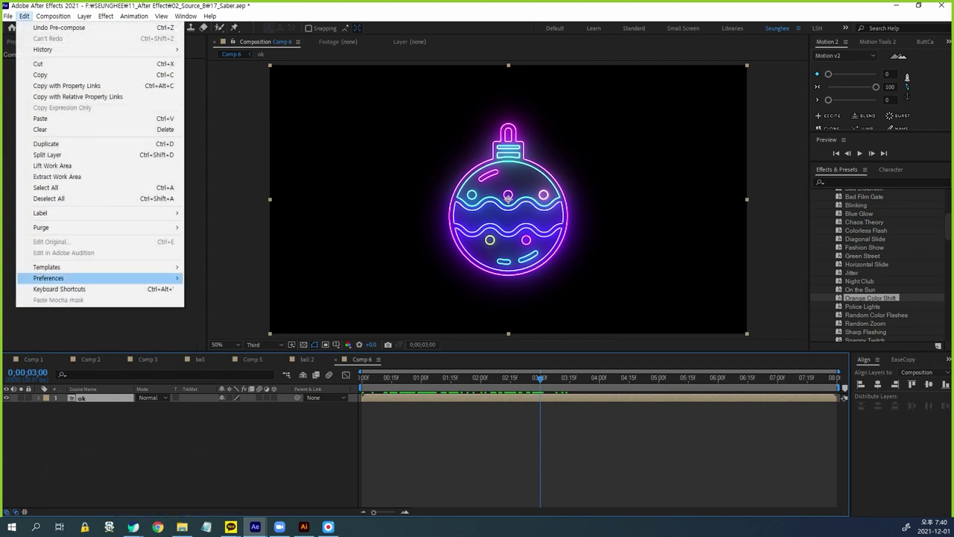
pyautogui.click(47, 155)
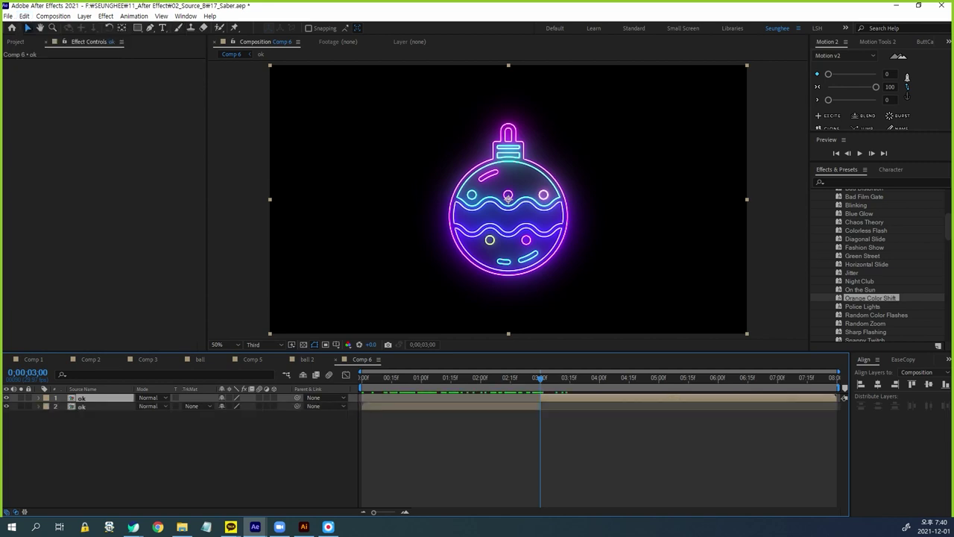
pyautogui.scroll(1, 878, 265)
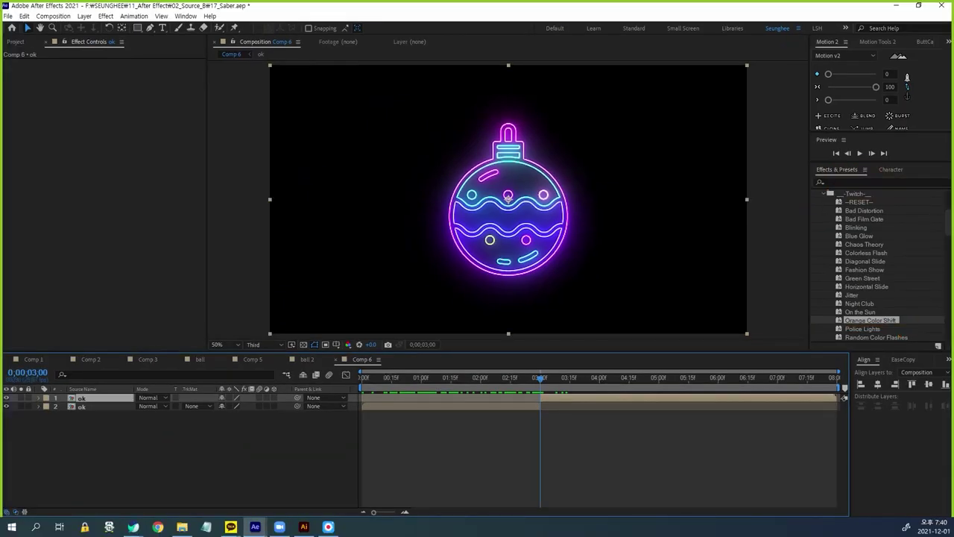
pyautogui.doubleClick(870, 320)
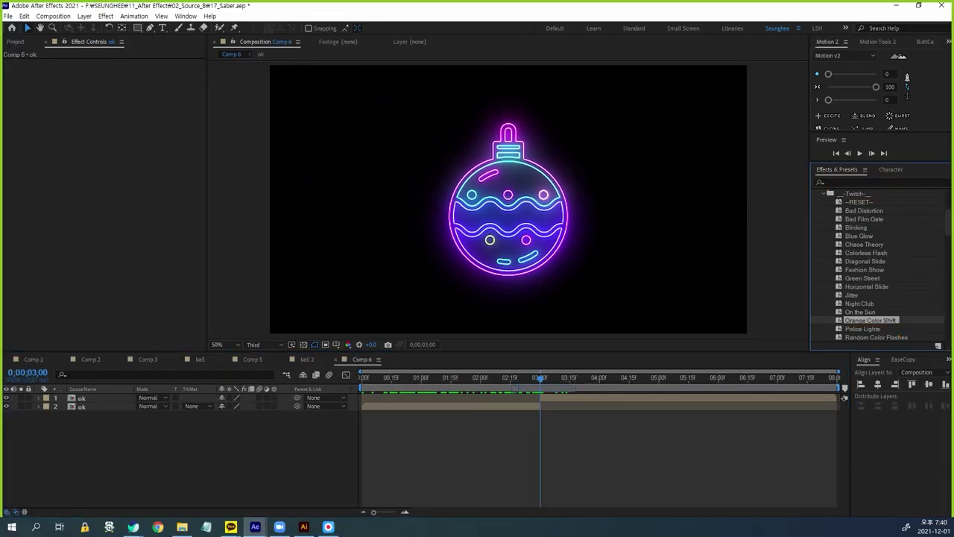
pyautogui.click(860, 153)
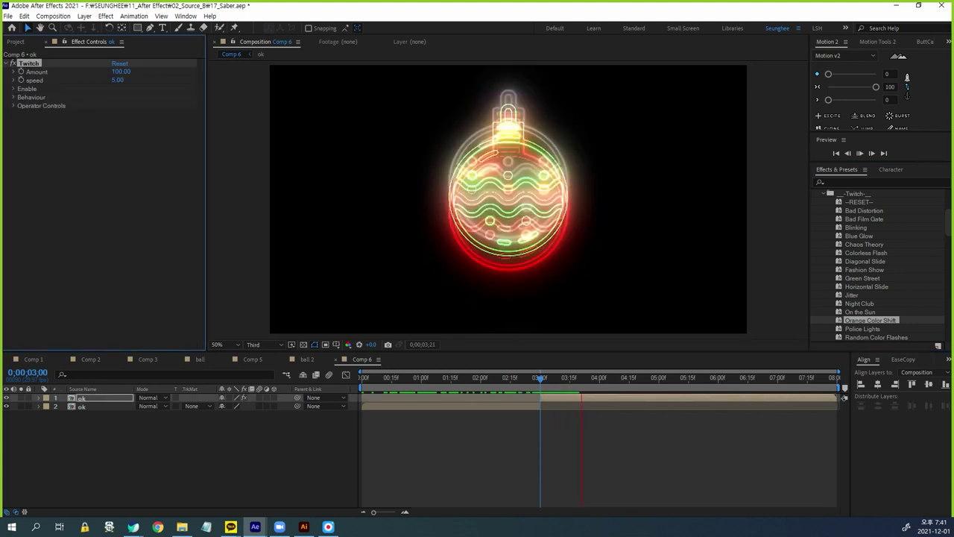
pyautogui.press('space')
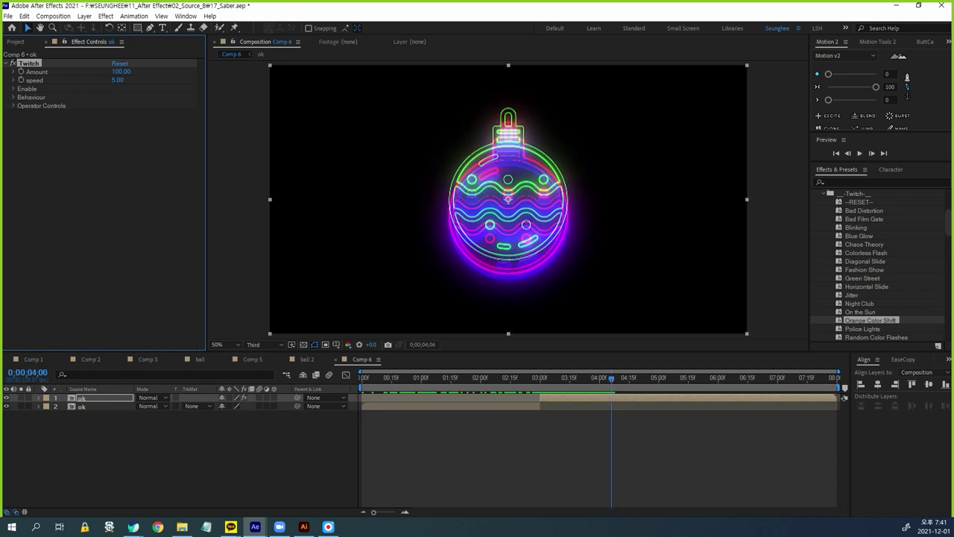
pyautogui.hotkey('ctrl', 'z')
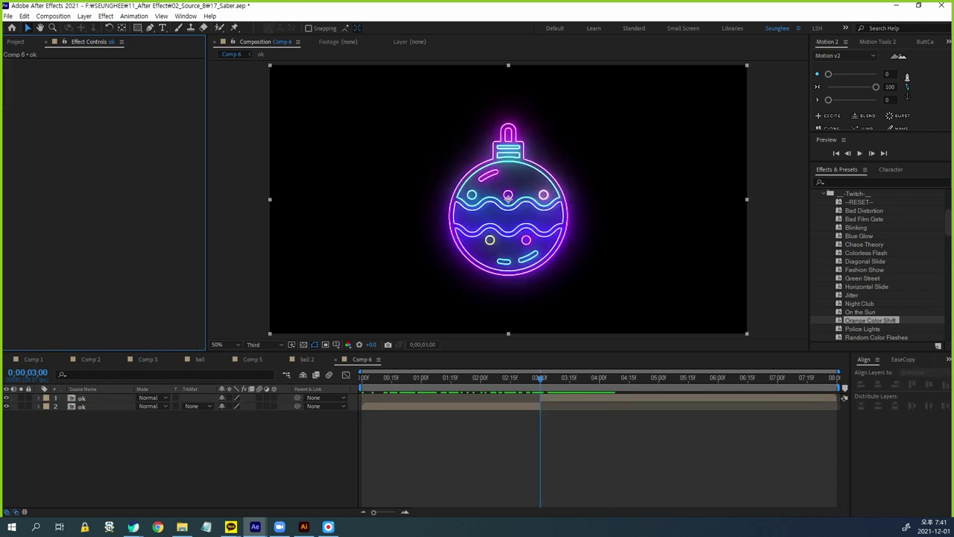
pyautogui.hotkey('ctrl', 'z')
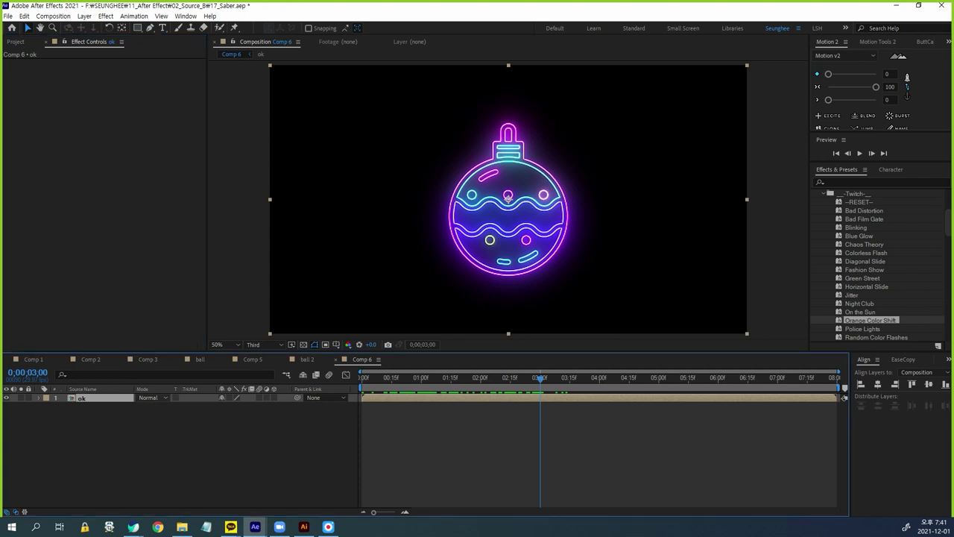
pyautogui.hotkey('ctrl', 'space')
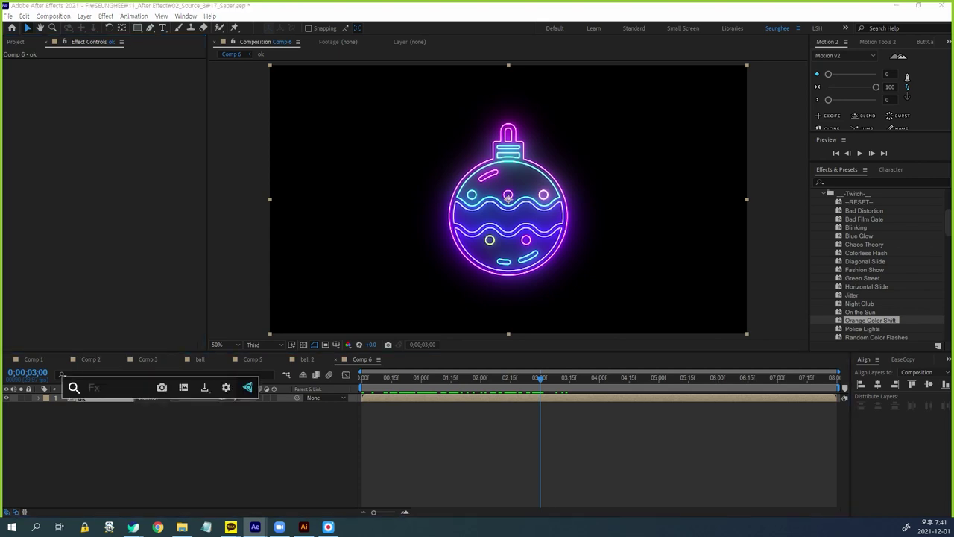
# Apply VC Reflect with the floor below the ornament, 36% distance and 50% opacity
pyautogui.write('vc')
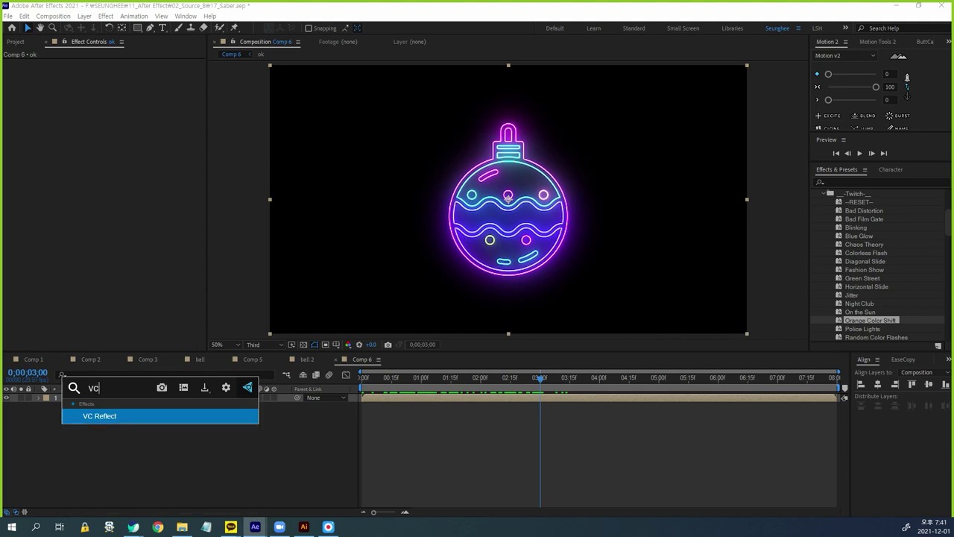
pyautogui.press('Return')
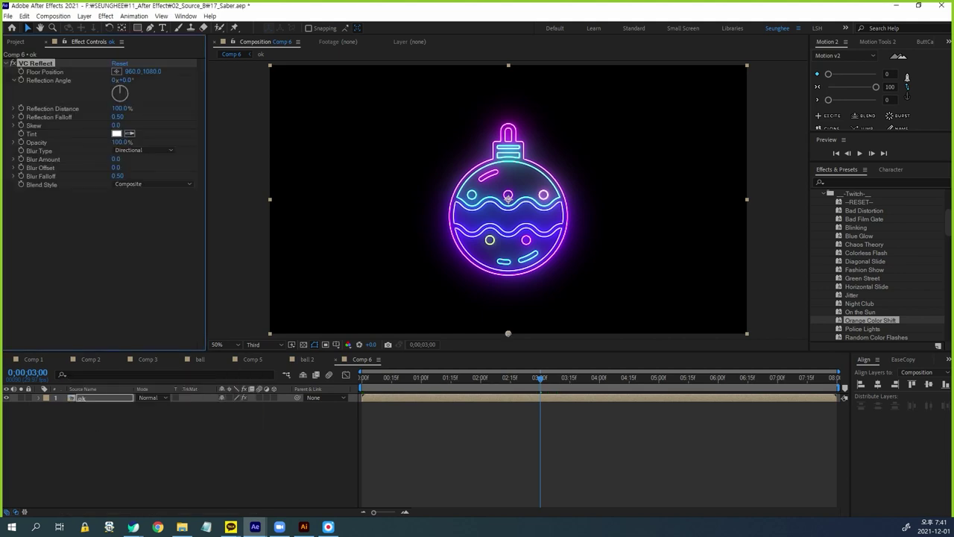
pyautogui.click(117, 71)
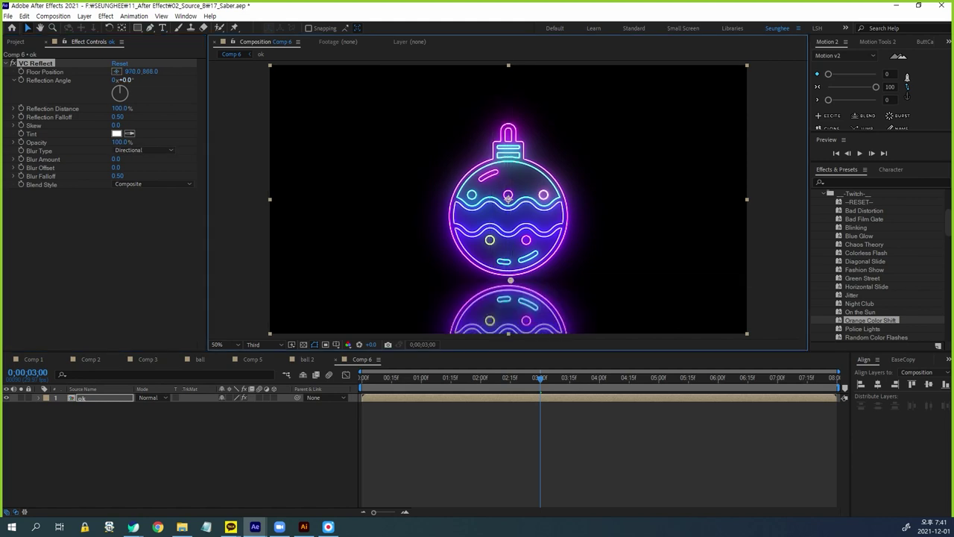
pyautogui.moveTo(120, 108); pyautogui.dragTo(83, 108)
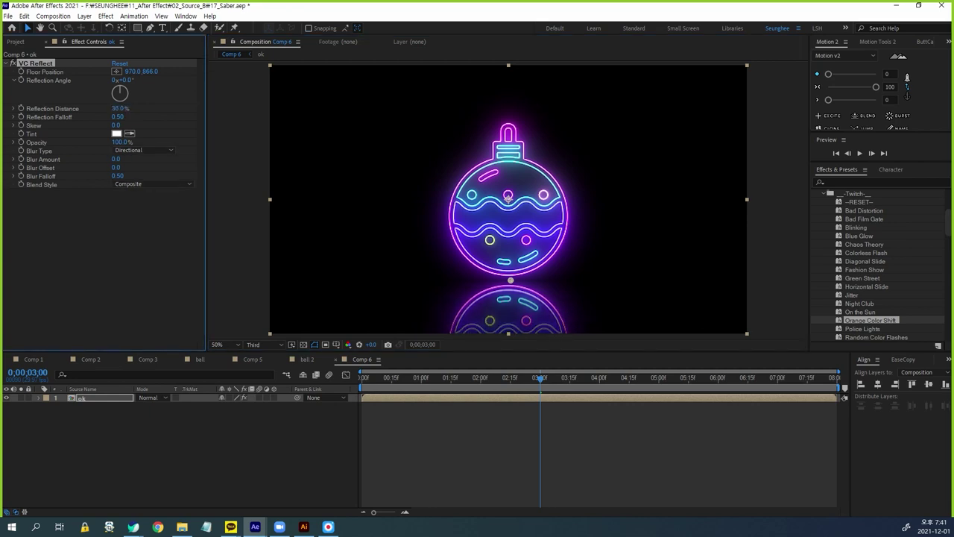
pyautogui.moveTo(120, 142)
pyautogui.mouseDown()
pyautogui.moveTo(97, 141)
pyautogui.moveTo(115, 142)
pyautogui.mouseUp()
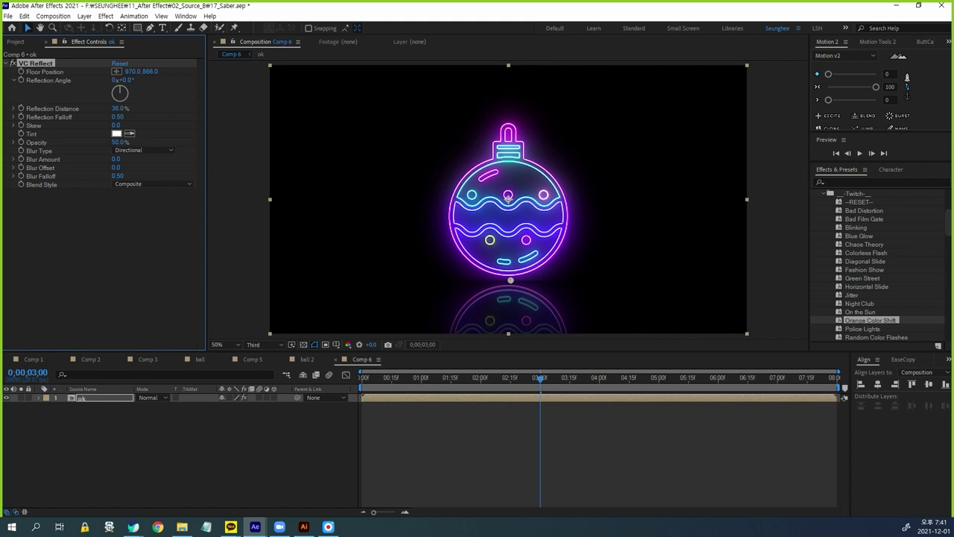
# Switch the reflection blur type to Falloff with a 0.6 blur amount
pyautogui.click(143, 150)
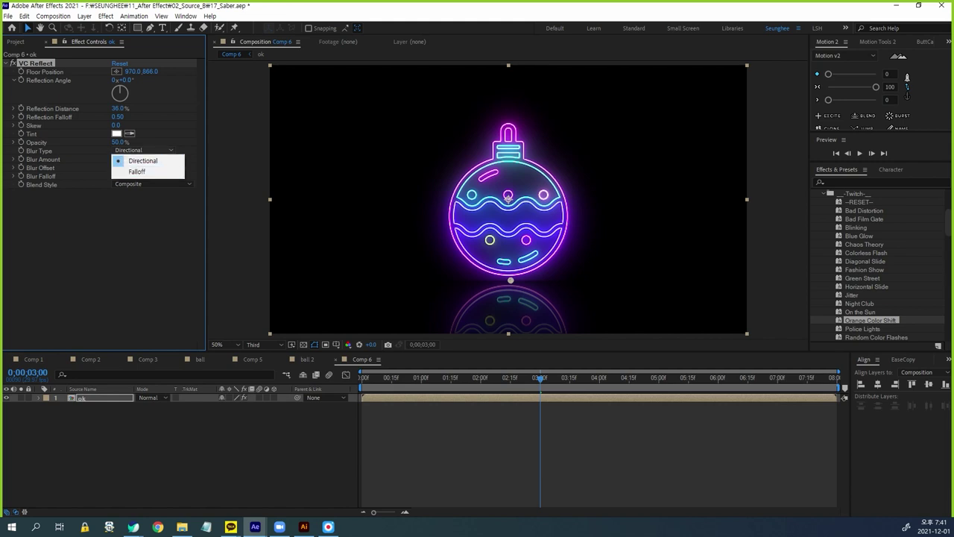
pyautogui.click(119, 170)
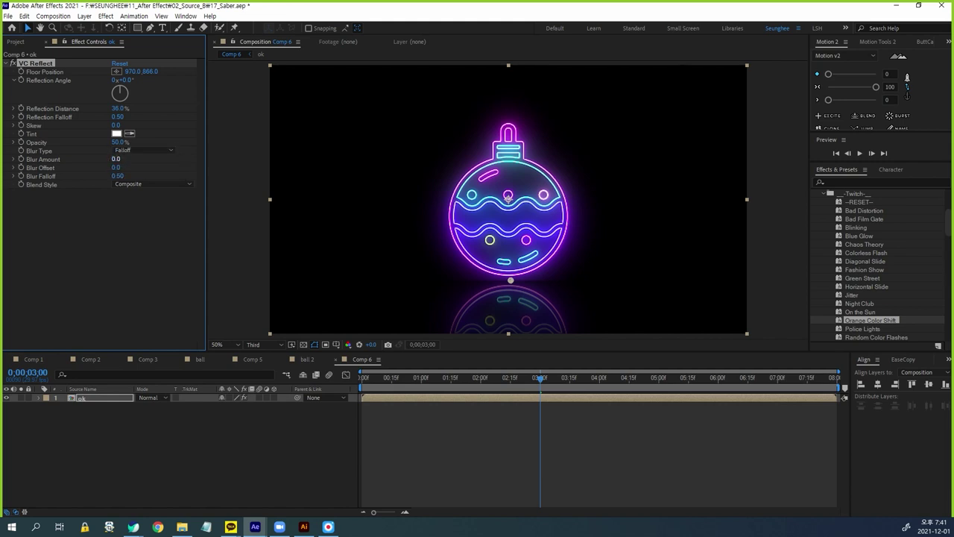
pyautogui.moveTo(115, 159); pyautogui.dragTo(118, 159)
pyautogui.click(24, 16)
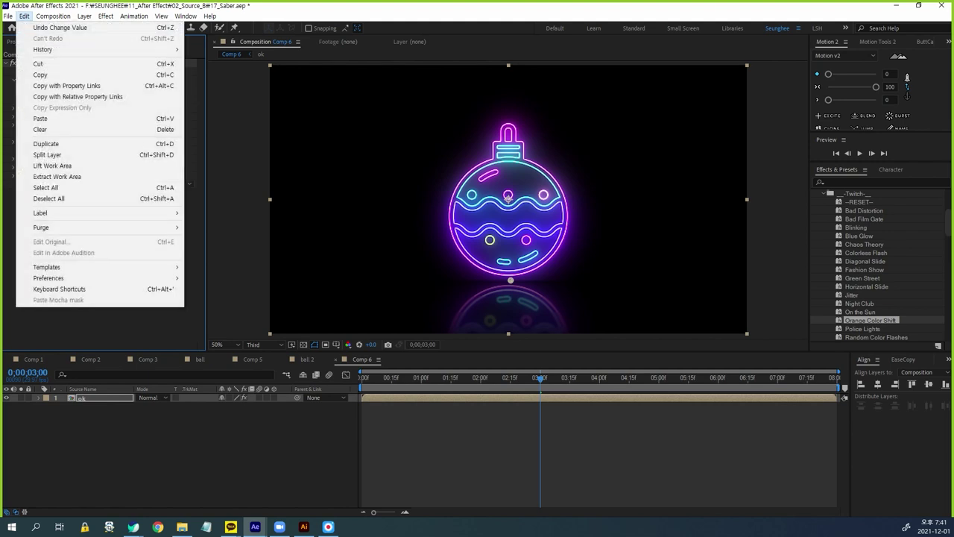
# Split the ok layer at 0;00;03;00, apply Twitch to the later piece, and preview the glitch
pyautogui.click(48, 154)
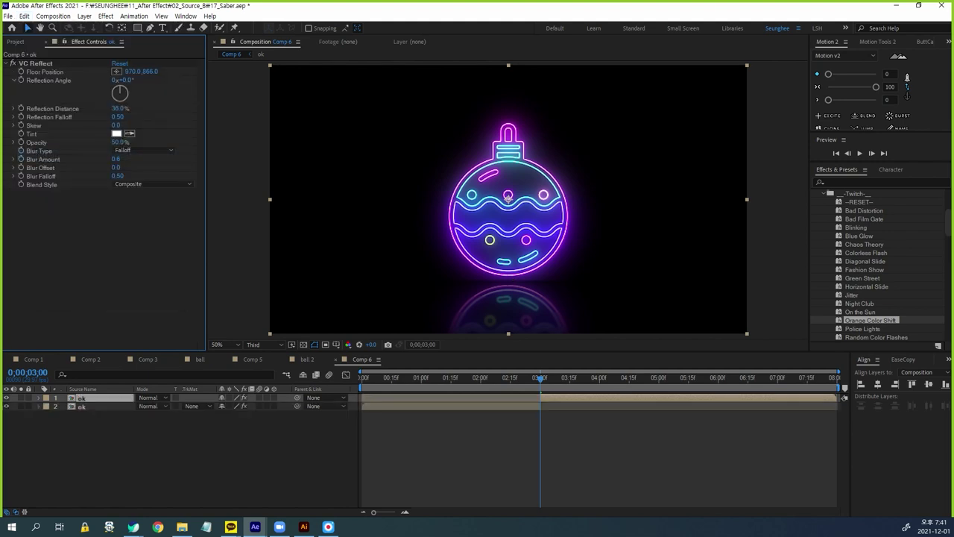
pyautogui.press('F2')
pyautogui.moveTo(854, 194); pyautogui.dragTo(507, 196)
pyautogui.press('Home')
pyautogui.press('space')
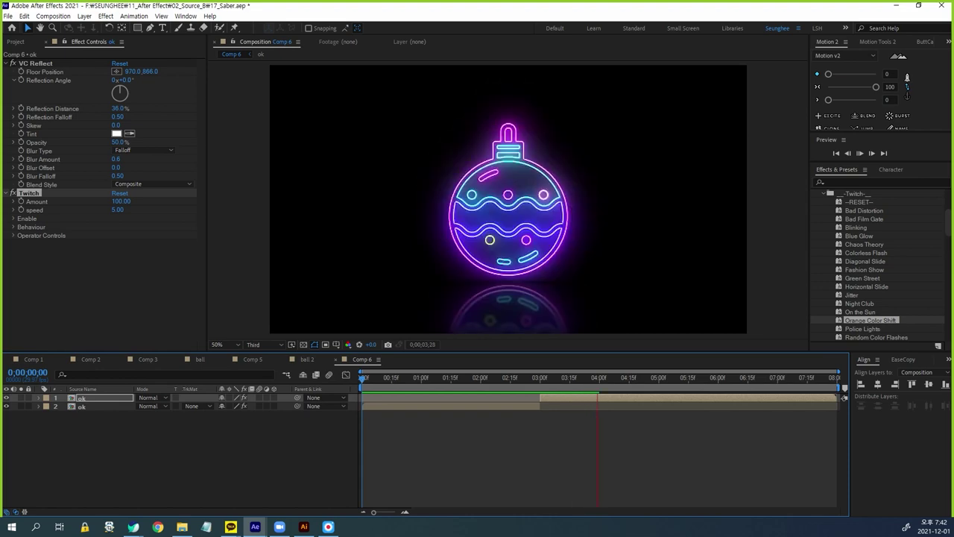
pyautogui.press('space')
pyautogui.click(579, 378)
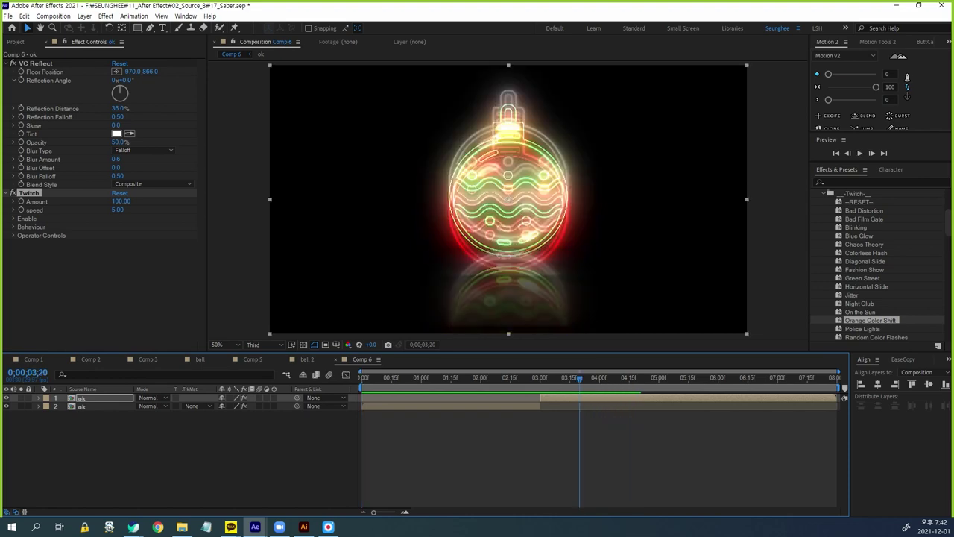
# Tune Twitch to Slide Amount 14, RGB Split 100 and a 90° slide direction
pyautogui.click(13, 217)
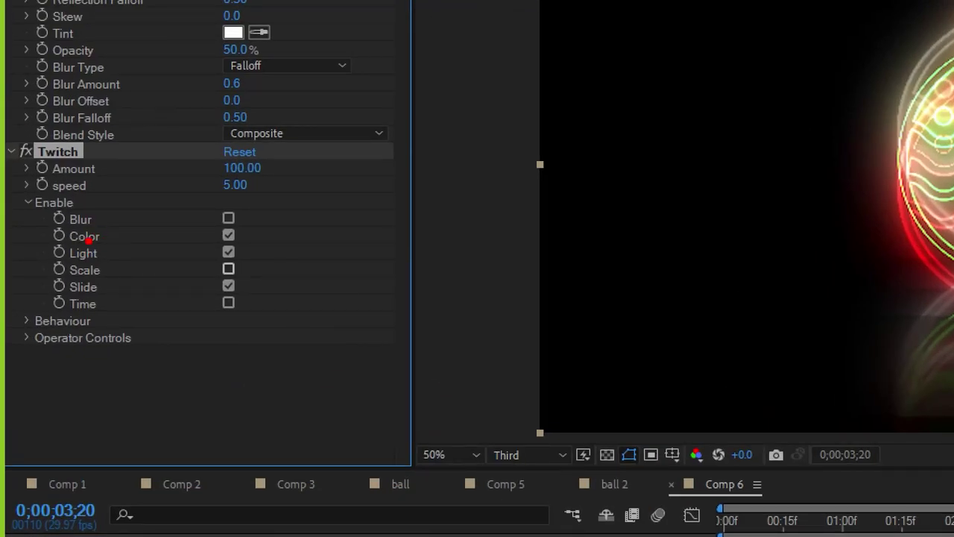
pyautogui.moveTo(114, 236)
pyautogui.mouseDown()
pyautogui.moveTo(55, 237)
pyautogui.moveTo(57, 255)
pyautogui.mouseUp()
pyautogui.moveTo(111, 295); pyautogui.dragTo(48, 295)
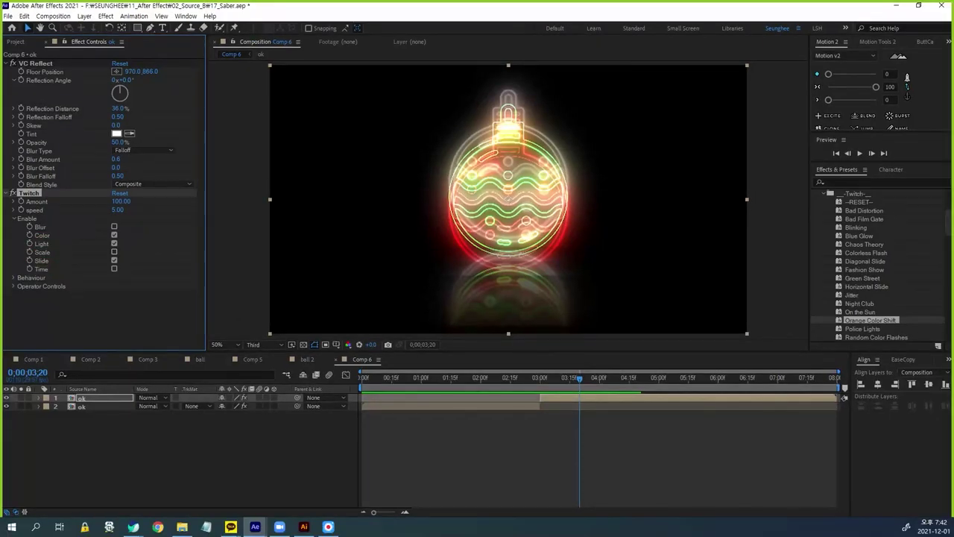
pyautogui.click(12, 286)
pyautogui.click(22, 328)
pyautogui.click(124, 303)
pyautogui.write('90')
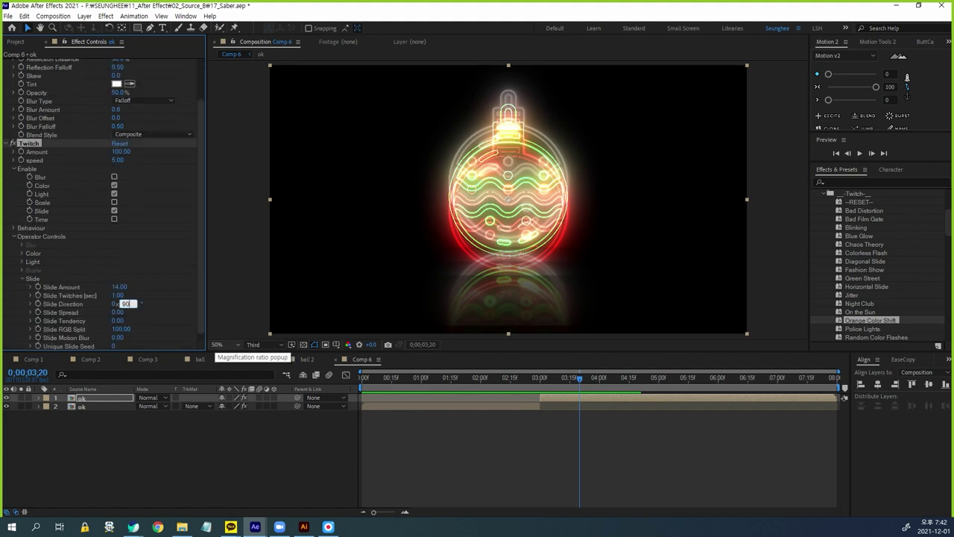
pyautogui.press('Return')
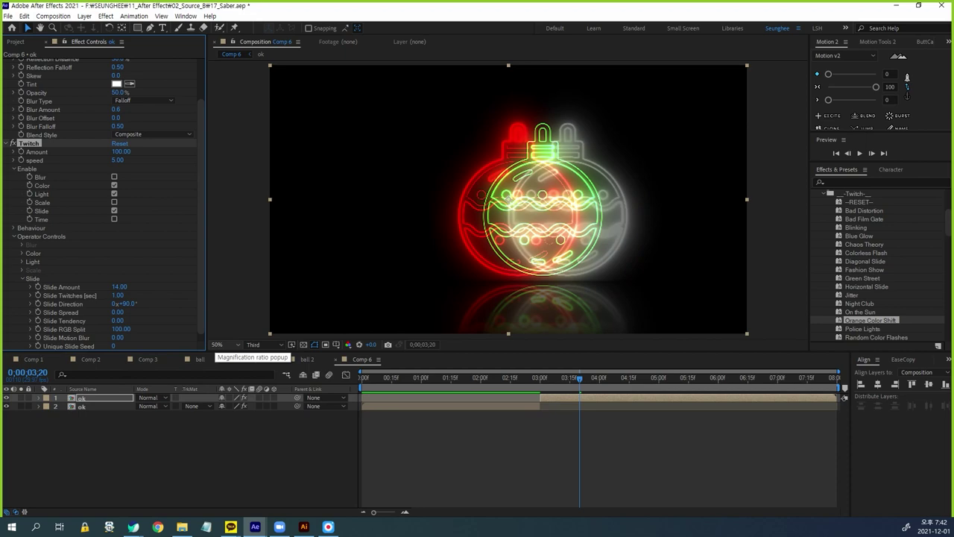
# Preview the glitch from the layer's start and park the playhead at 0;00;05;27
pyautogui.press('i')
pyautogui.press('space')
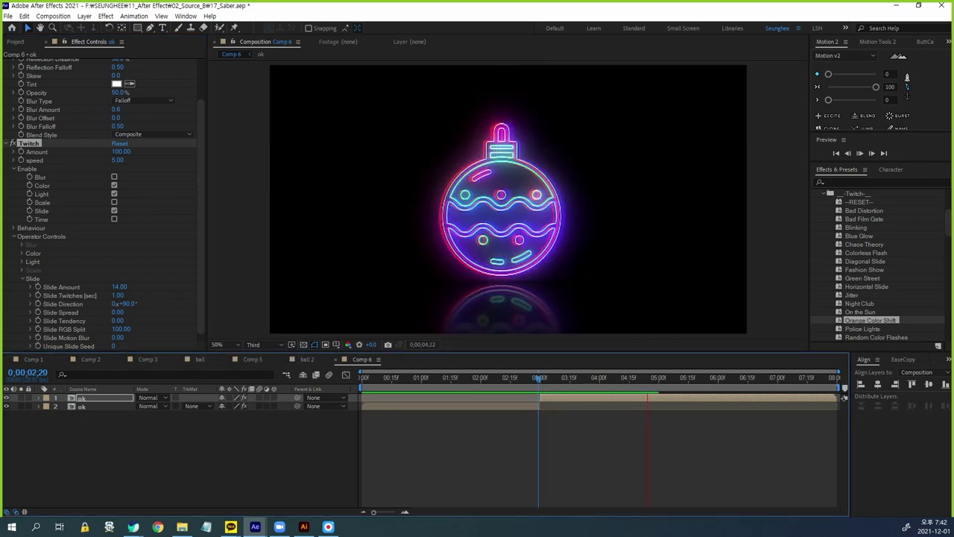
pyautogui.press('space')
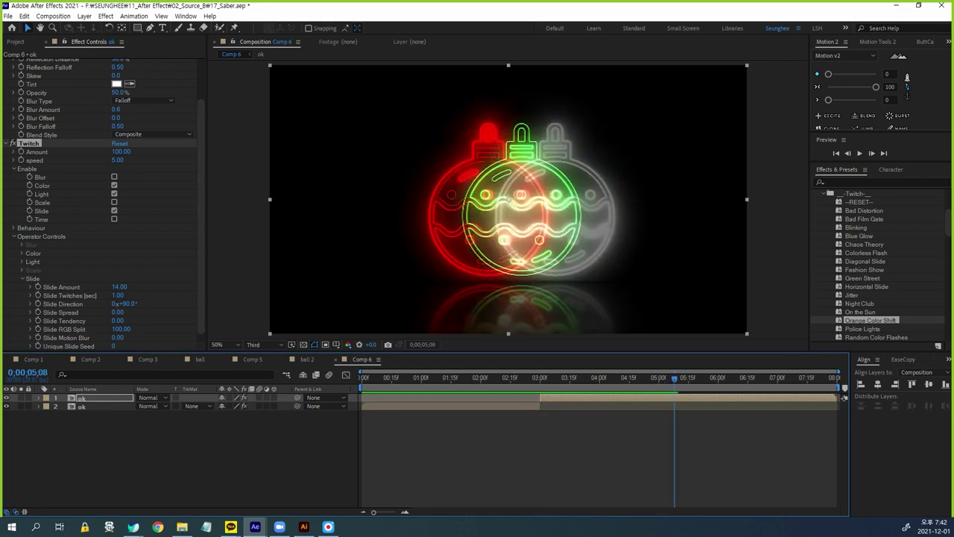
pyautogui.press('space')
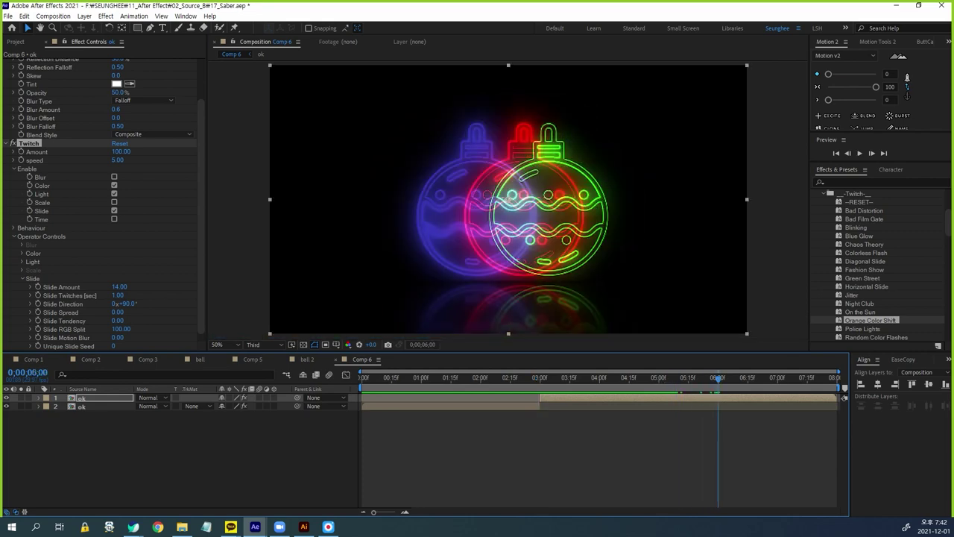
pyautogui.press('pageup')
pyautogui.press('pageup')
pyautogui.press('pageup')
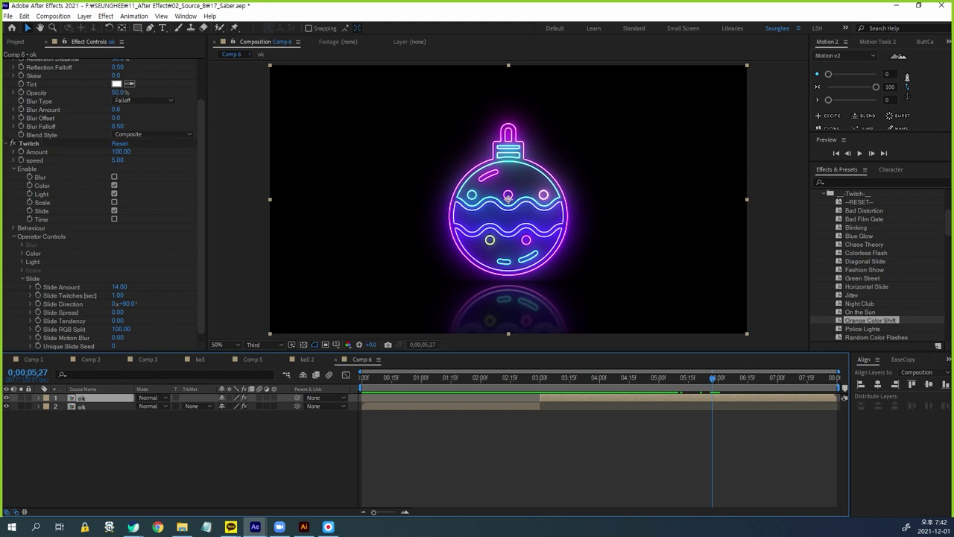
pyautogui.hotkey('alt', 'e')
# Split the ornament layer at 0;00;05;27 and add a Position keyframe at 0;00;07;00
pyautogui.press('Up')
pyautogui.press('Up')
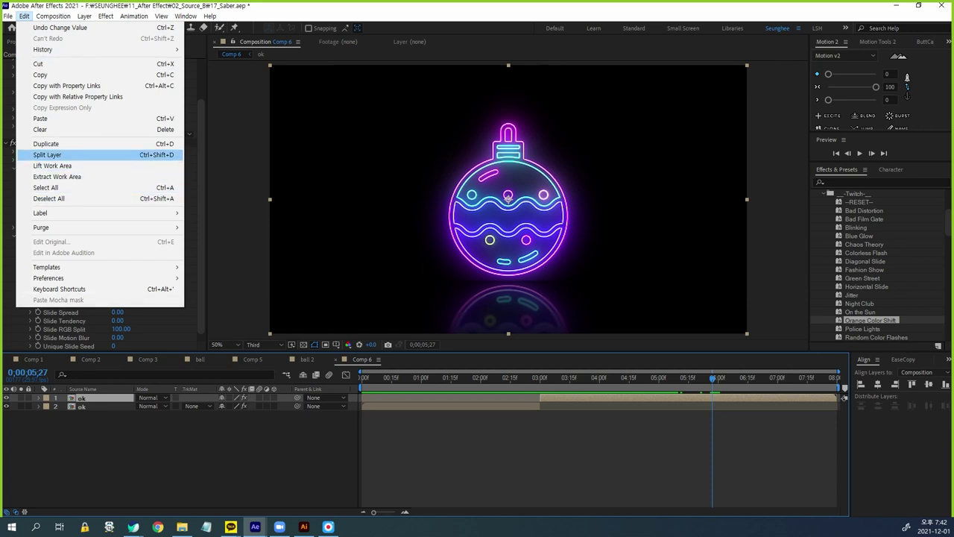
pyautogui.press('Return')
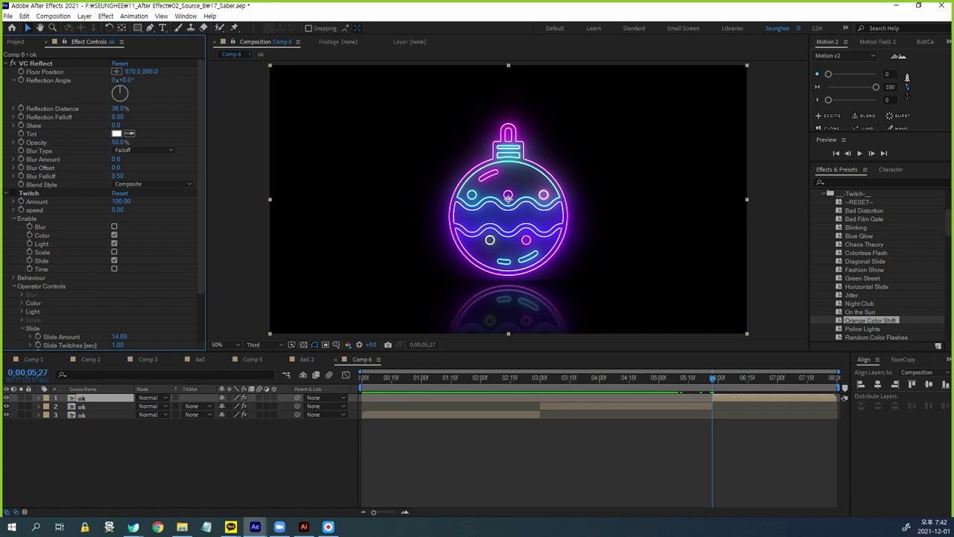
pyautogui.hotkey('alt', 'shift', 'p')
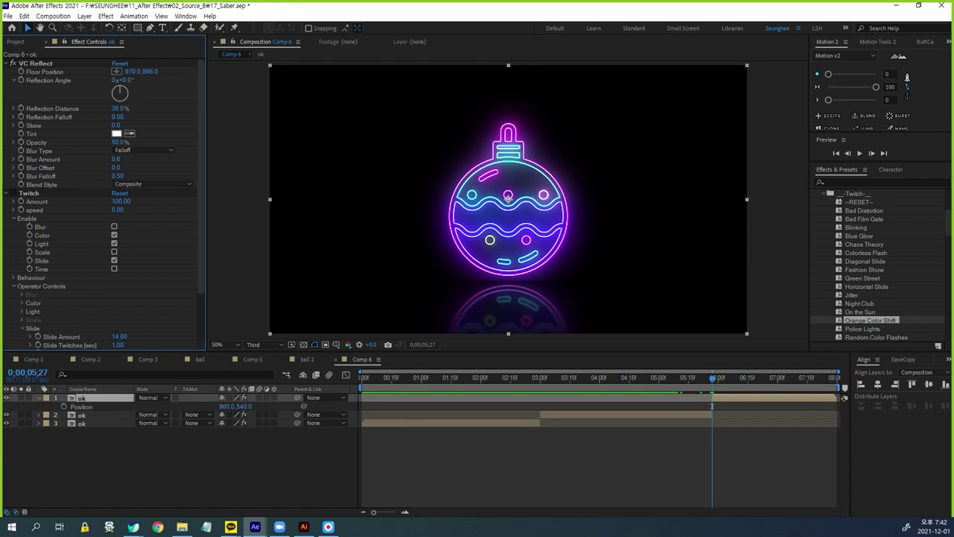
pyautogui.click(762, 378)
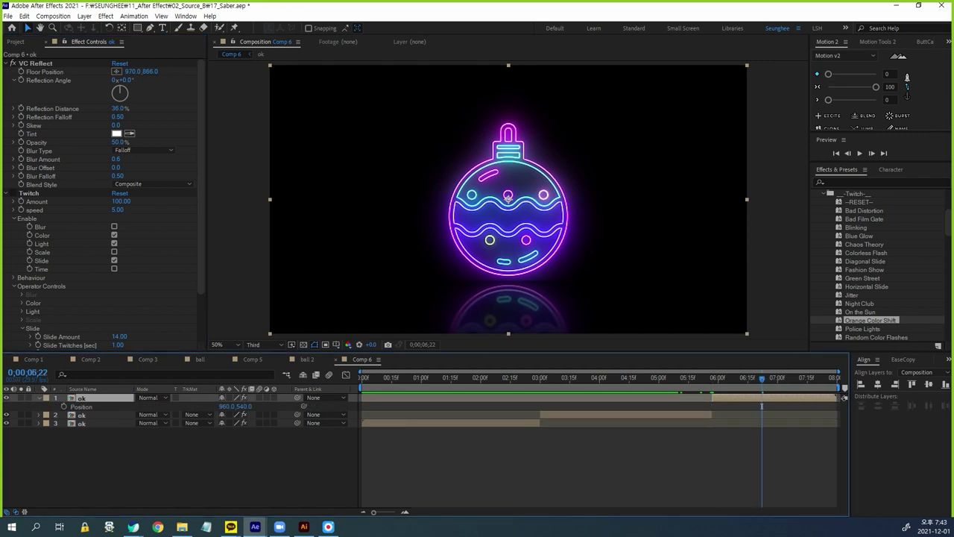
pyautogui.click(778, 379)
pyautogui.click(81, 406)
pyautogui.press('space')
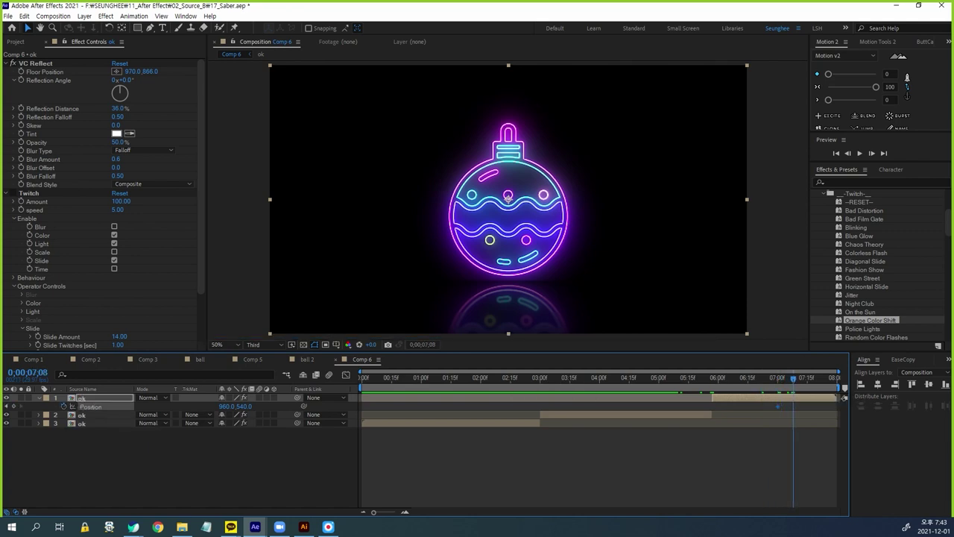
# Pull the ornament slightly left as a wind-up, then off past the right edge at the end
pyautogui.moveTo(221, 406); pyautogui.dragTo(112, 407)
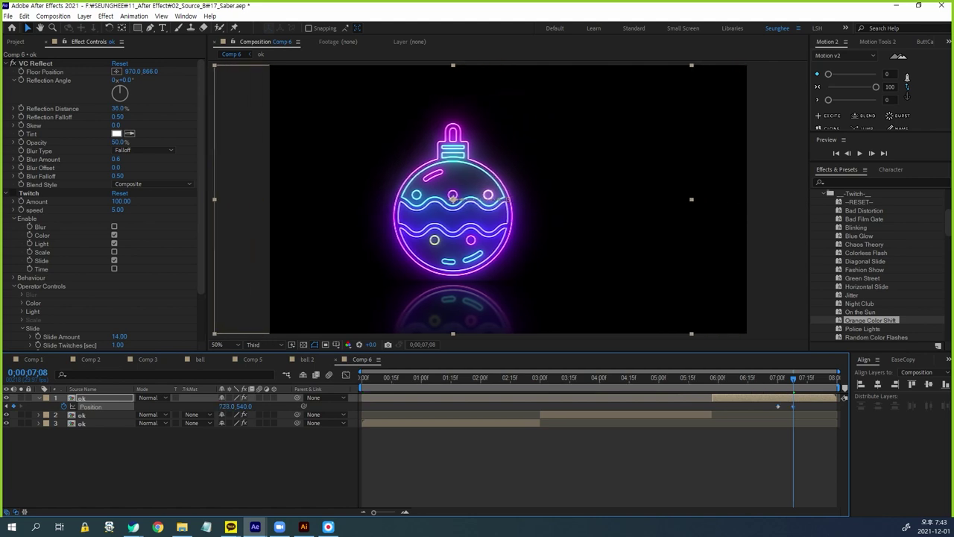
pyautogui.moveTo(221, 407); pyautogui.dragTo(209, 407)
pyautogui.press('space')
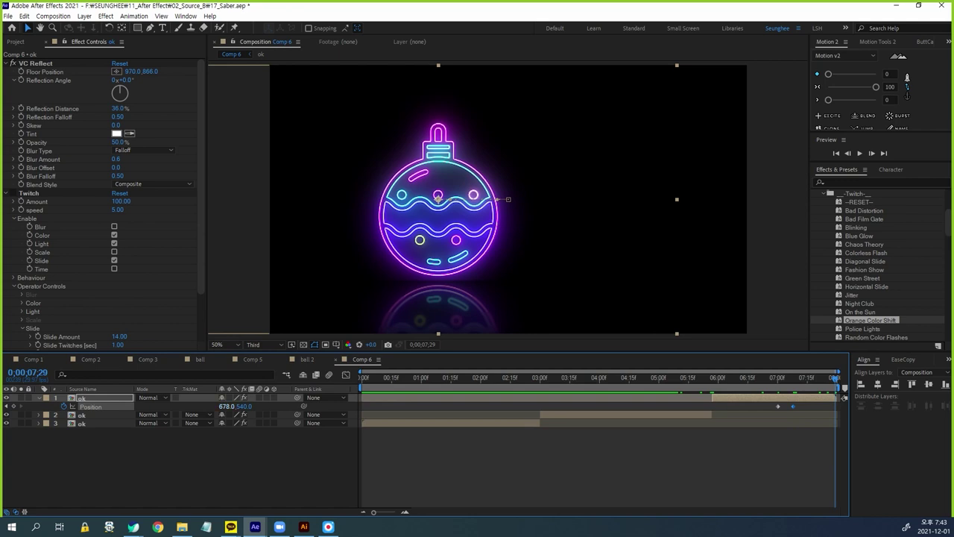
pyautogui.moveTo(222, 406); pyautogui.dragTo(352, 388)
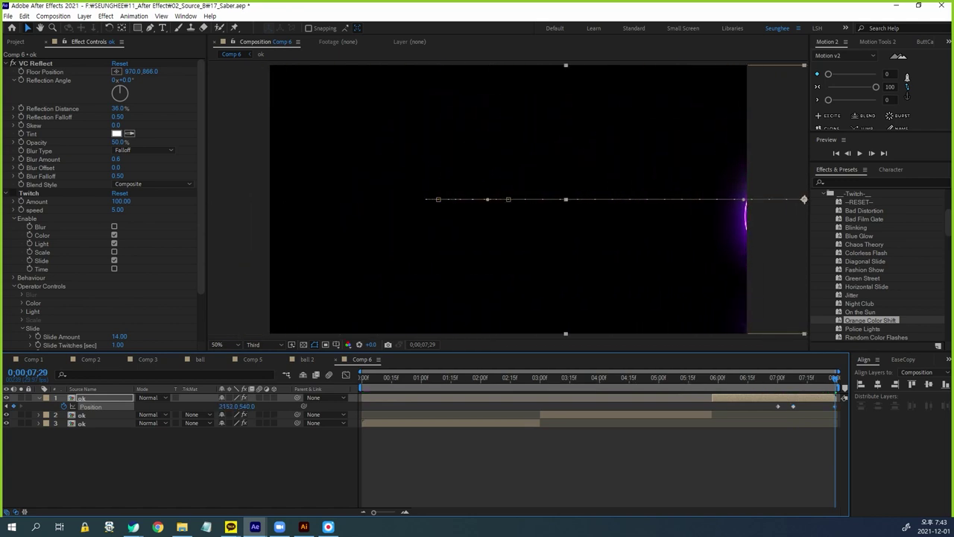
pyautogui.moveTo(352, 387); pyautogui.dragTo(352, 388)
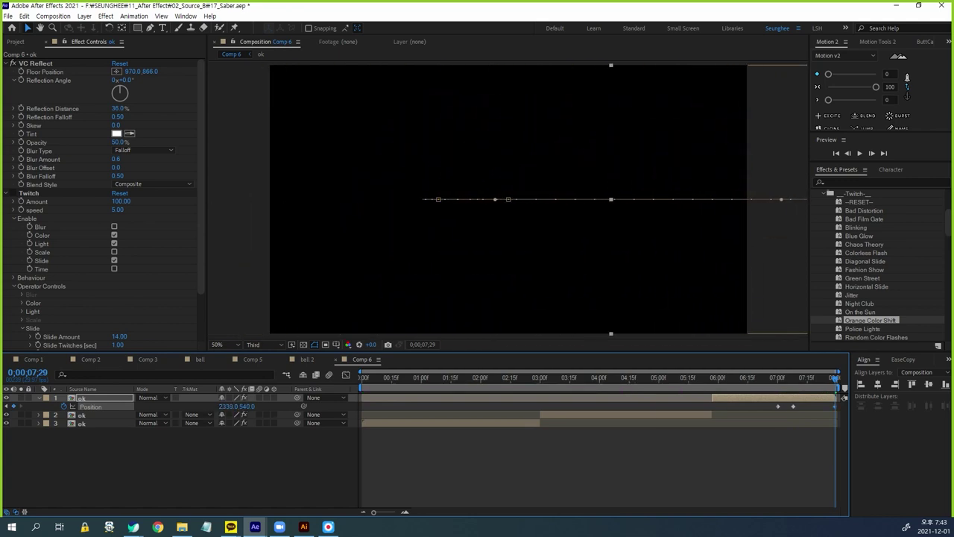
# Preview the slide-off from 0;00;06;25 and apply easing to the Position keyframes
pyautogui.click(768, 377)
pyautogui.press('space')
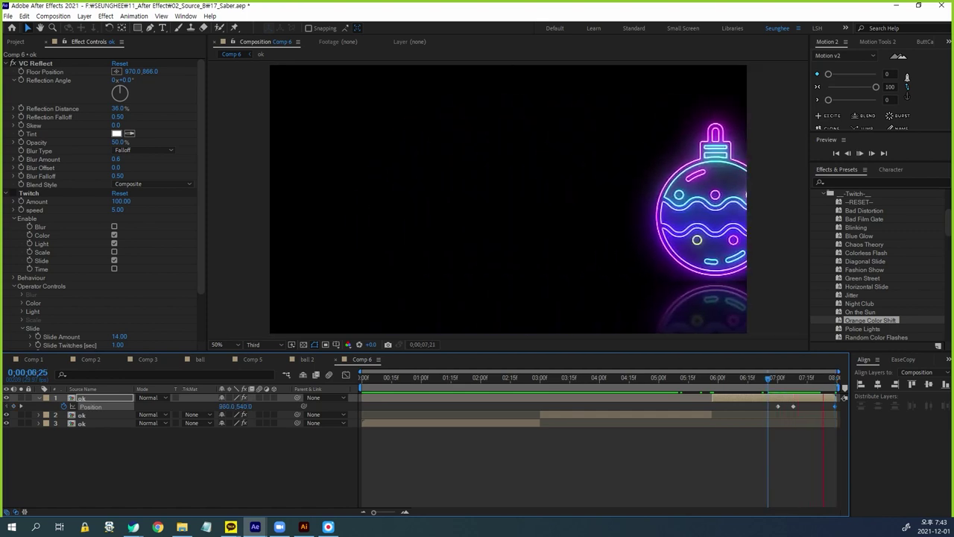
pyautogui.press('space')
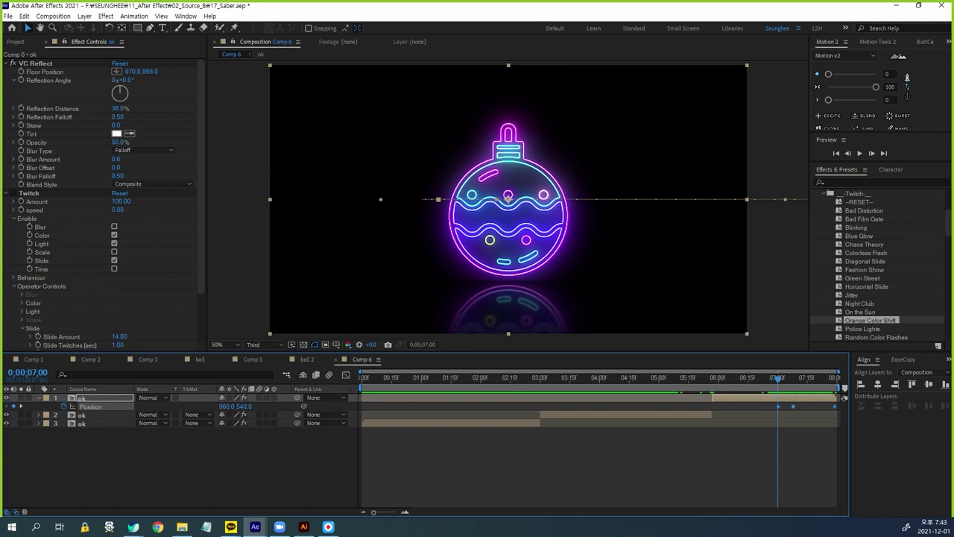
pyautogui.click(876, 86)
# Give the three Position keyframes 100% incoming and outgoing influence in Keyframe Velocity
pyautogui.hotkey('ctrl', 'shift', 'k')
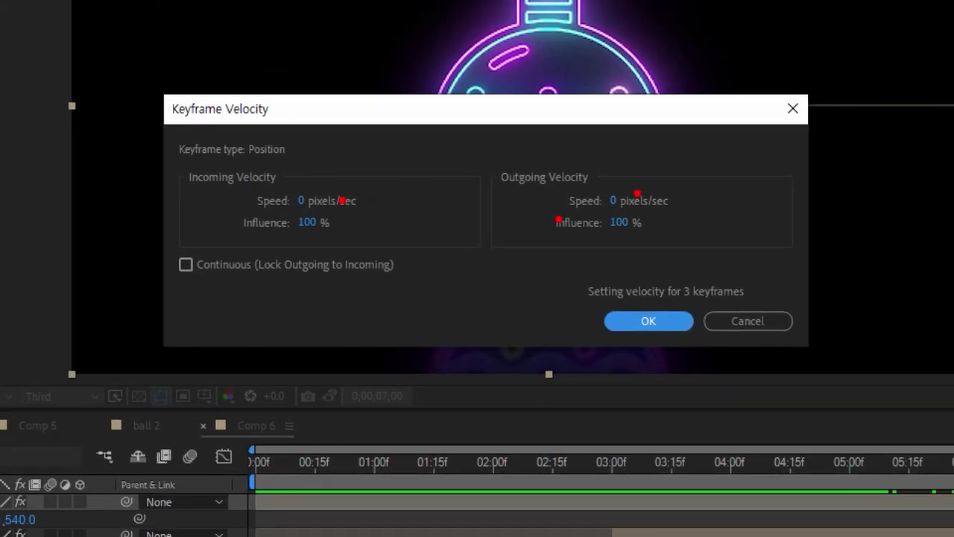
pyautogui.moveTo(363, 240); pyautogui.dragTo(262, 240)
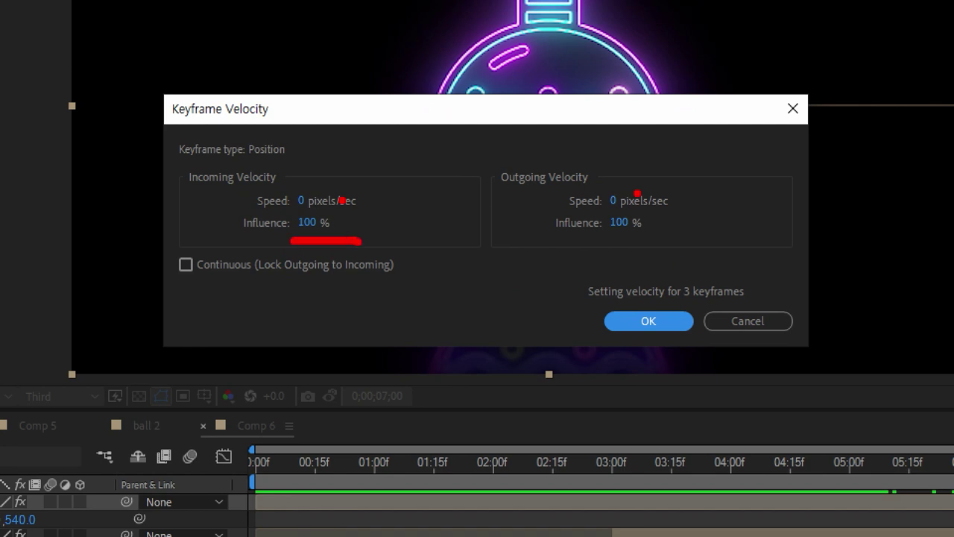
pyautogui.moveTo(649, 240); pyautogui.dragTo(581, 240)
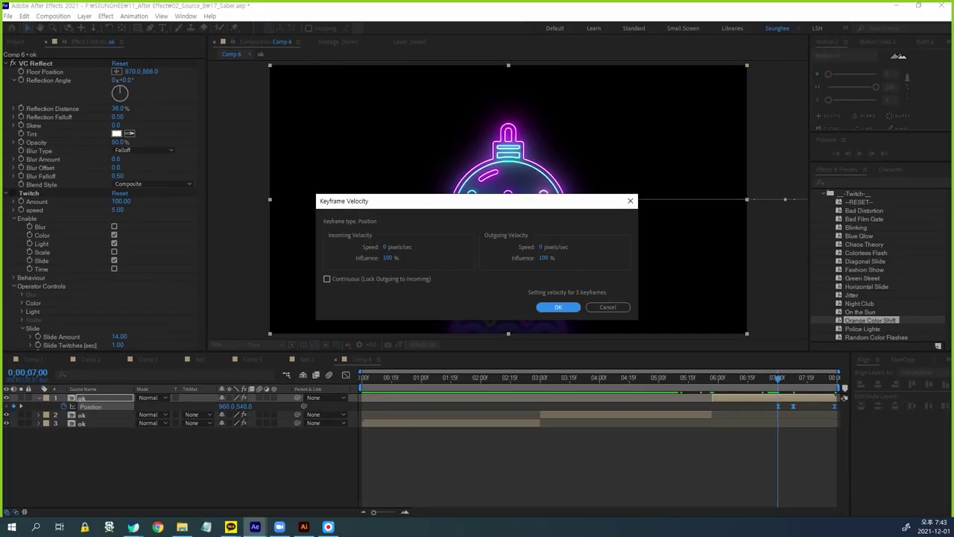
pyautogui.click(558, 306)
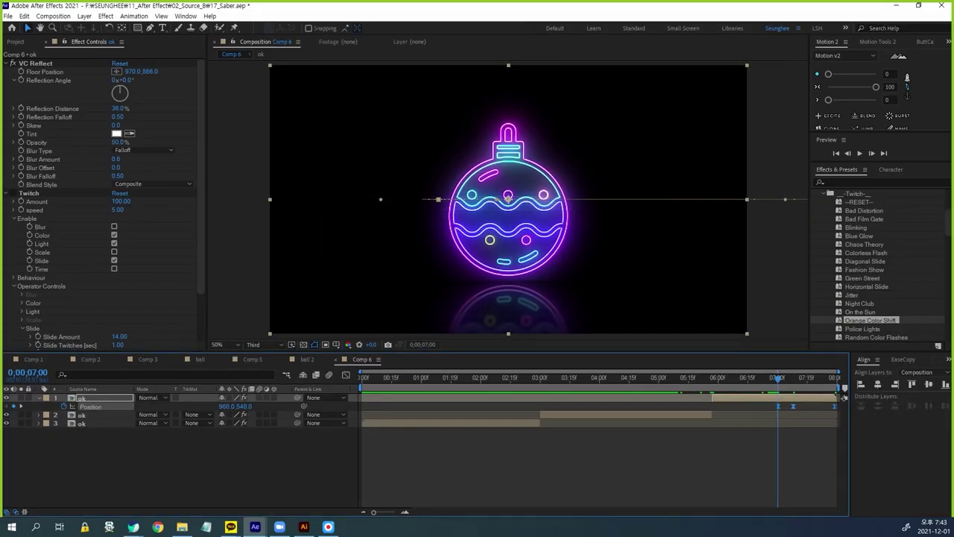
# Preview the eased ornament animation, then bring up Video Copilot's Saber Preset Gallery in Chrome
pyautogui.press('space')
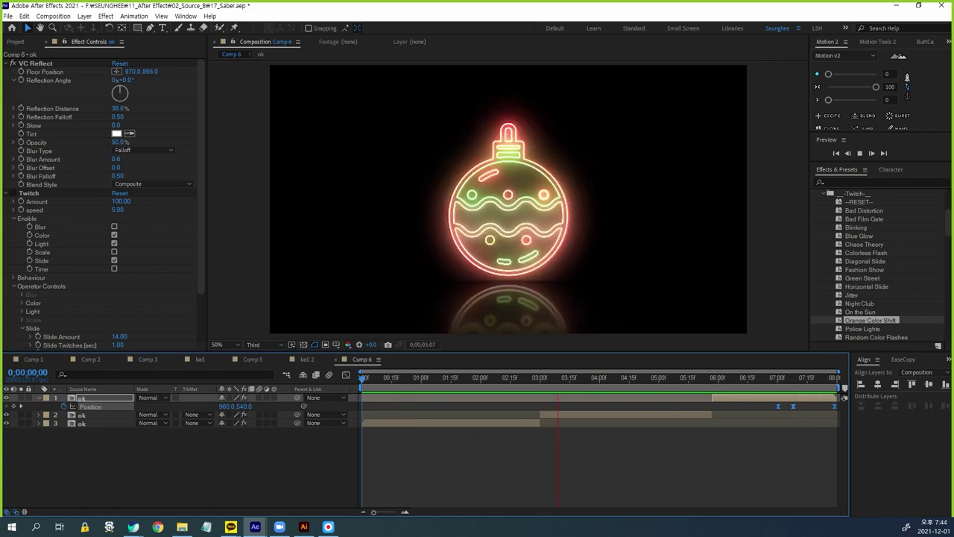
pyautogui.press('space')
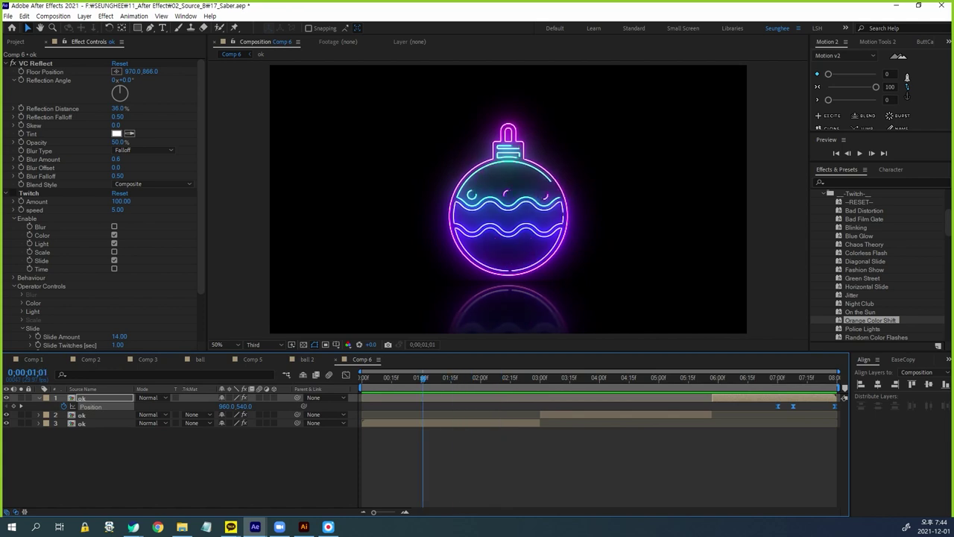
pyautogui.click(132, 527)
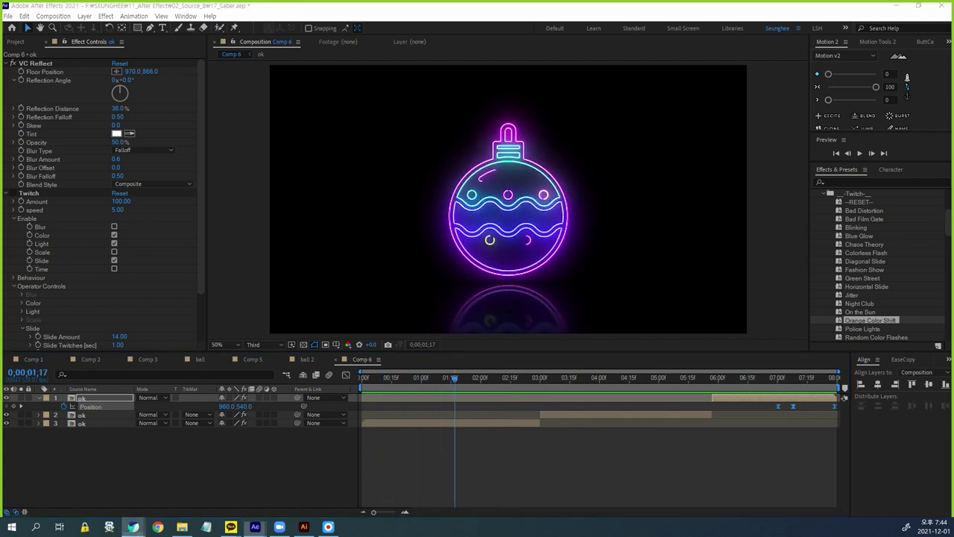
pyautogui.click(167, 483)
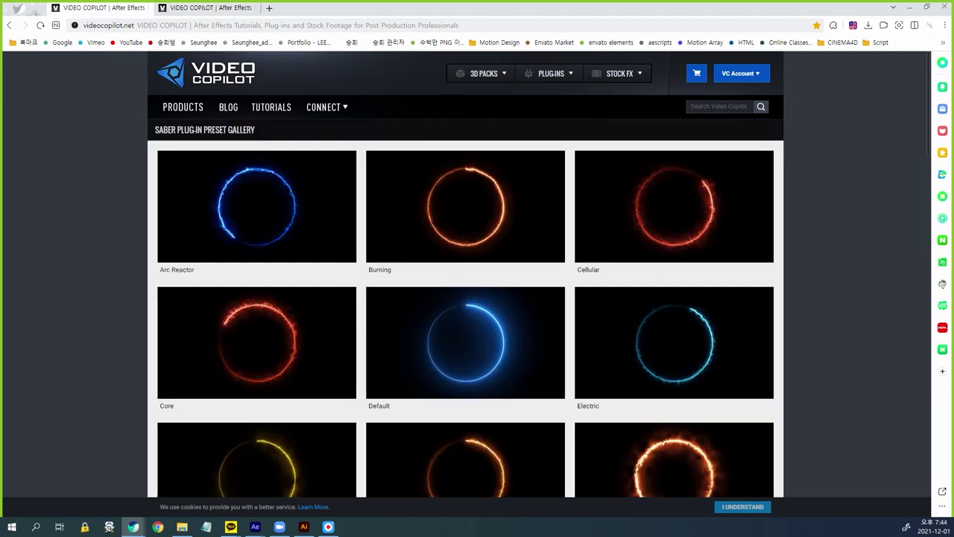
# Scroll down the Saber presets and go back to Comp 6 in After Effects
pyautogui.scroll(-4, 465, 274)
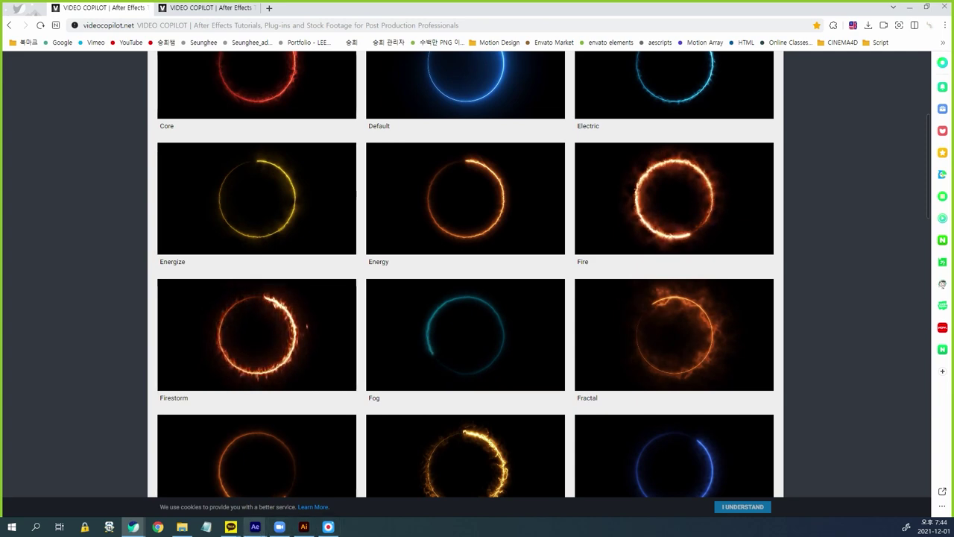
pyautogui.moveTo(255, 527)
pyautogui.click(302, 481)
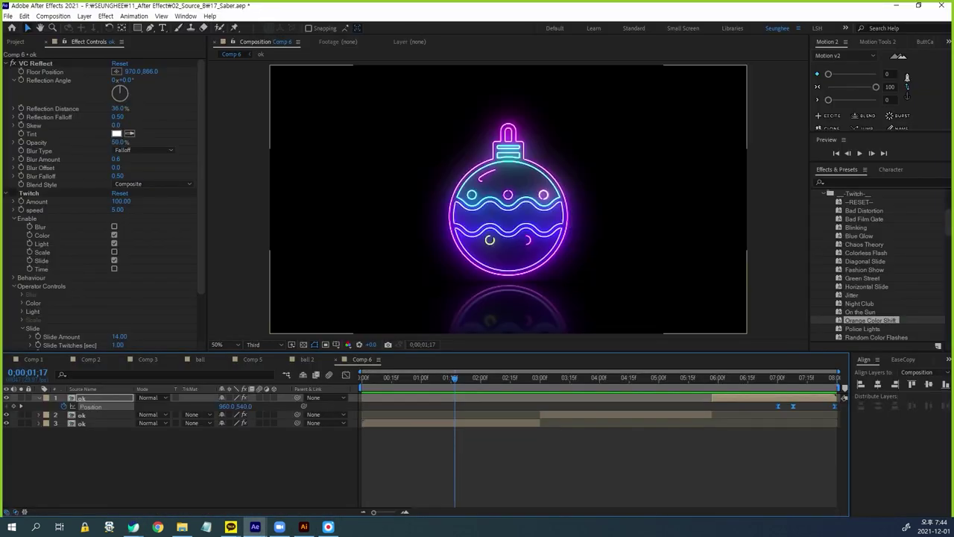
pyautogui.press('space')
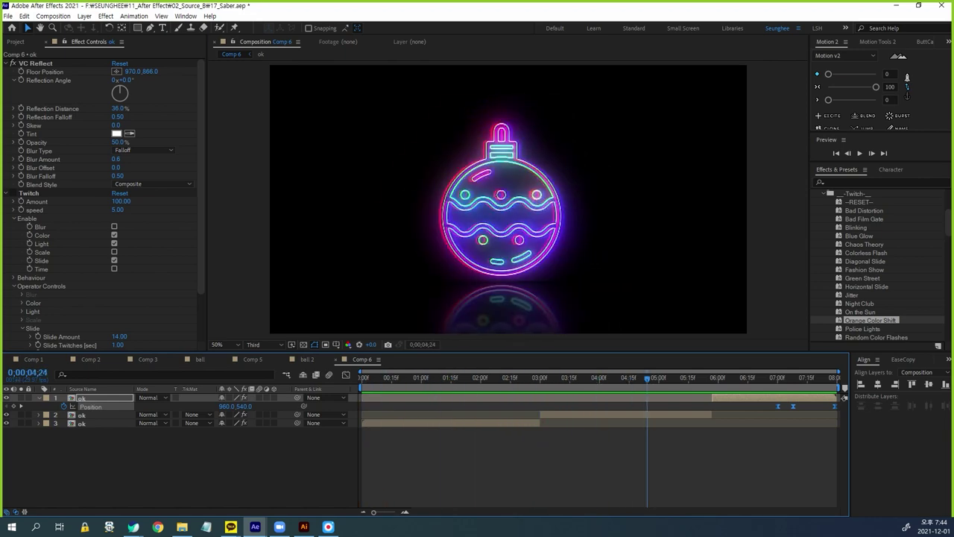
pyautogui.press('space')
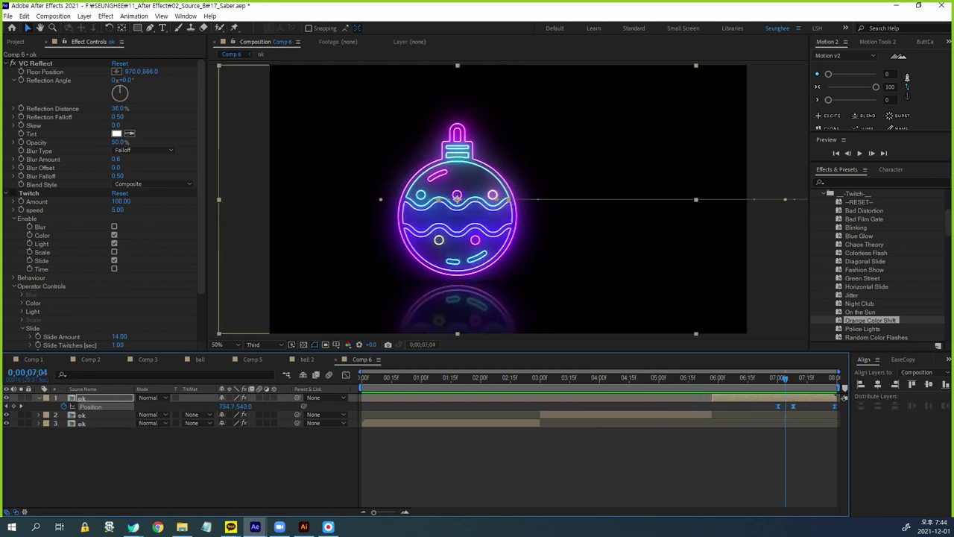